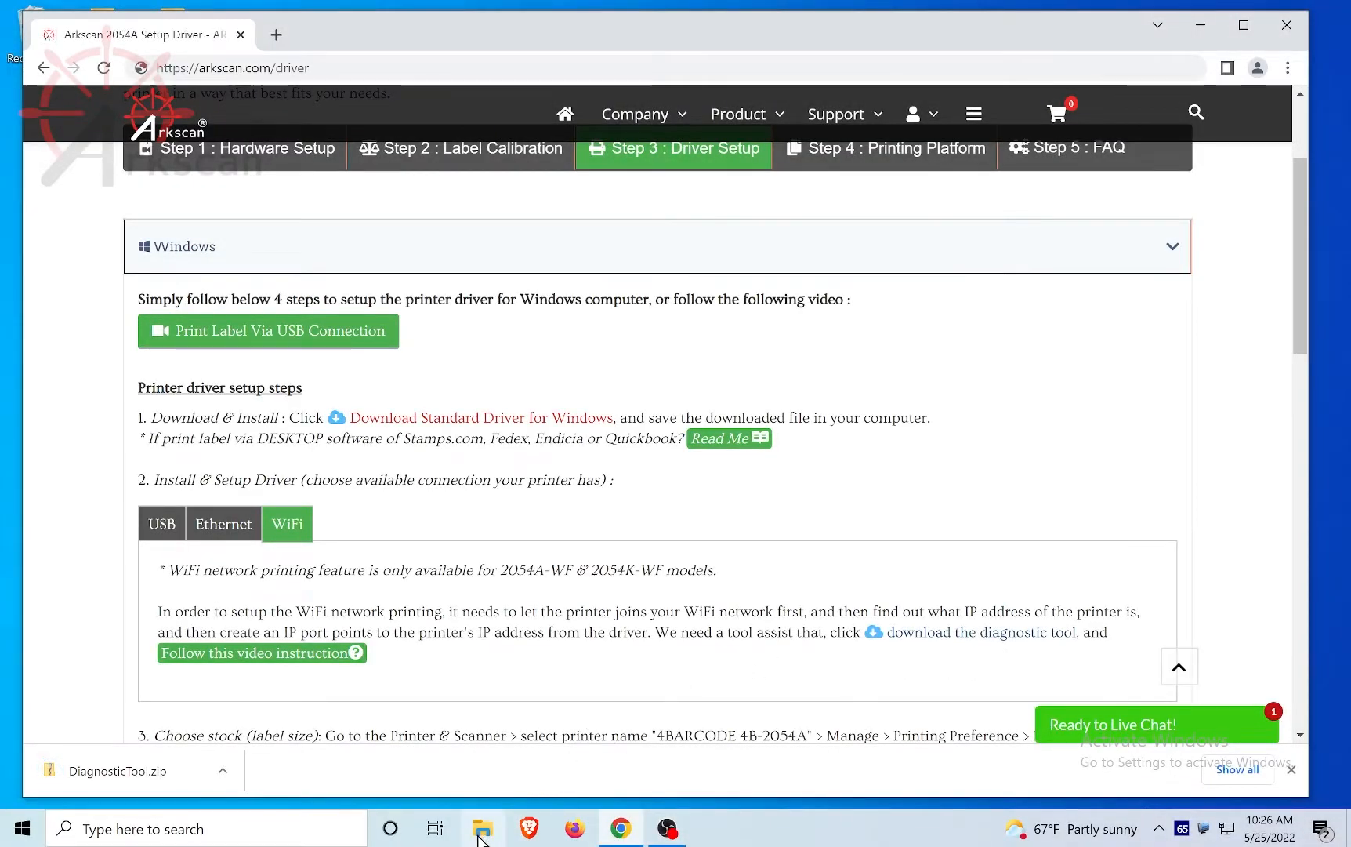
pyautogui.click(481, 831)
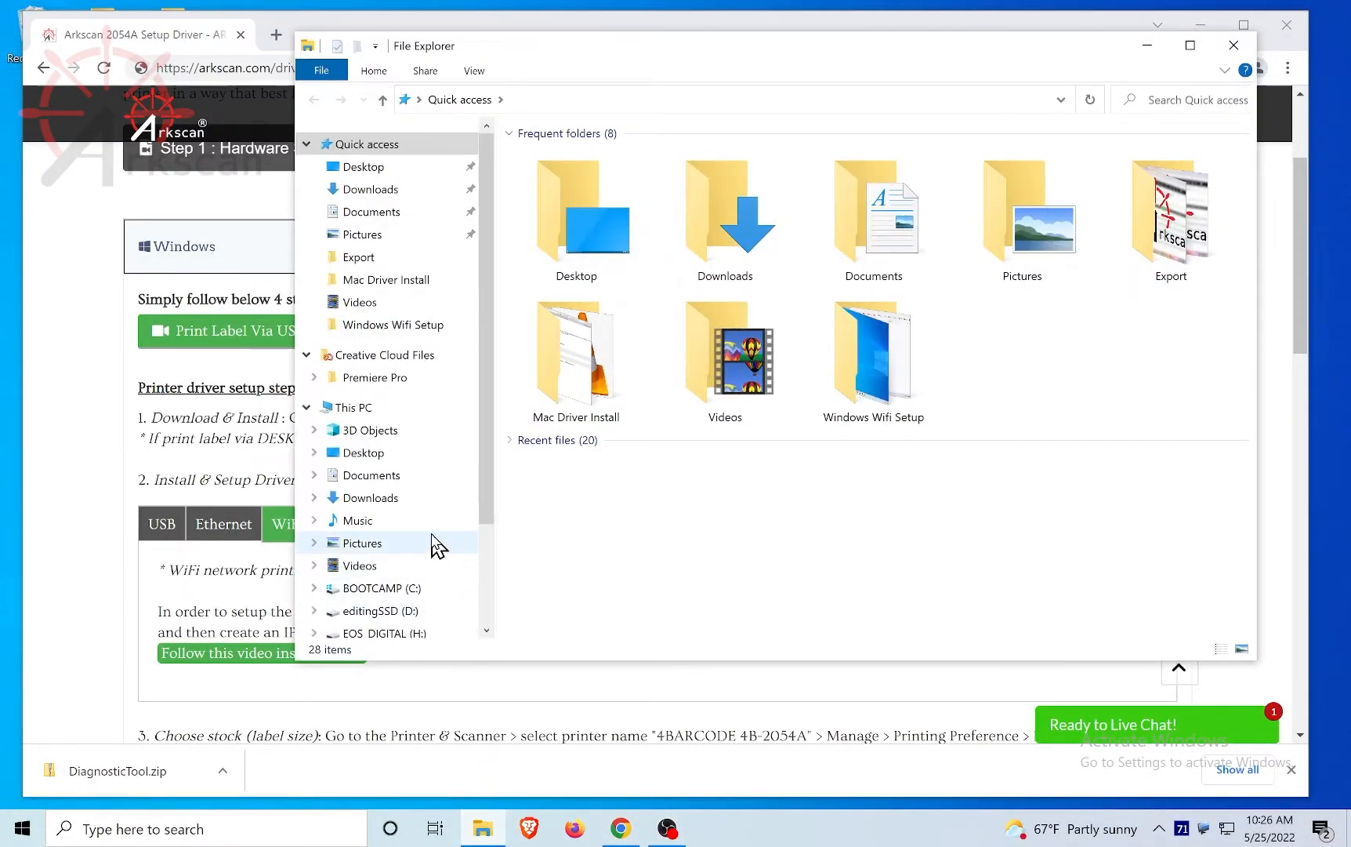
pyautogui.click(382, 502)
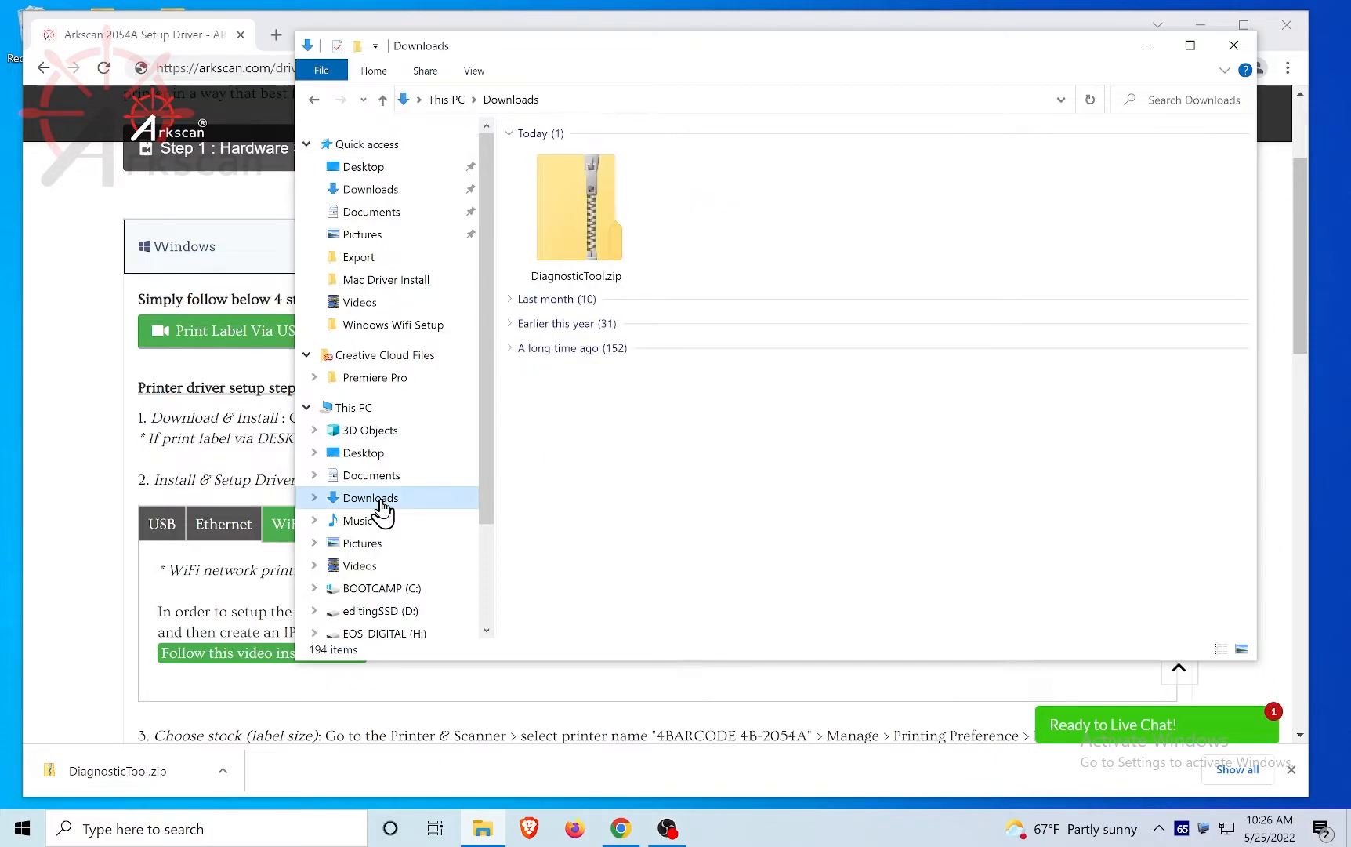
pyautogui.click(572, 239)
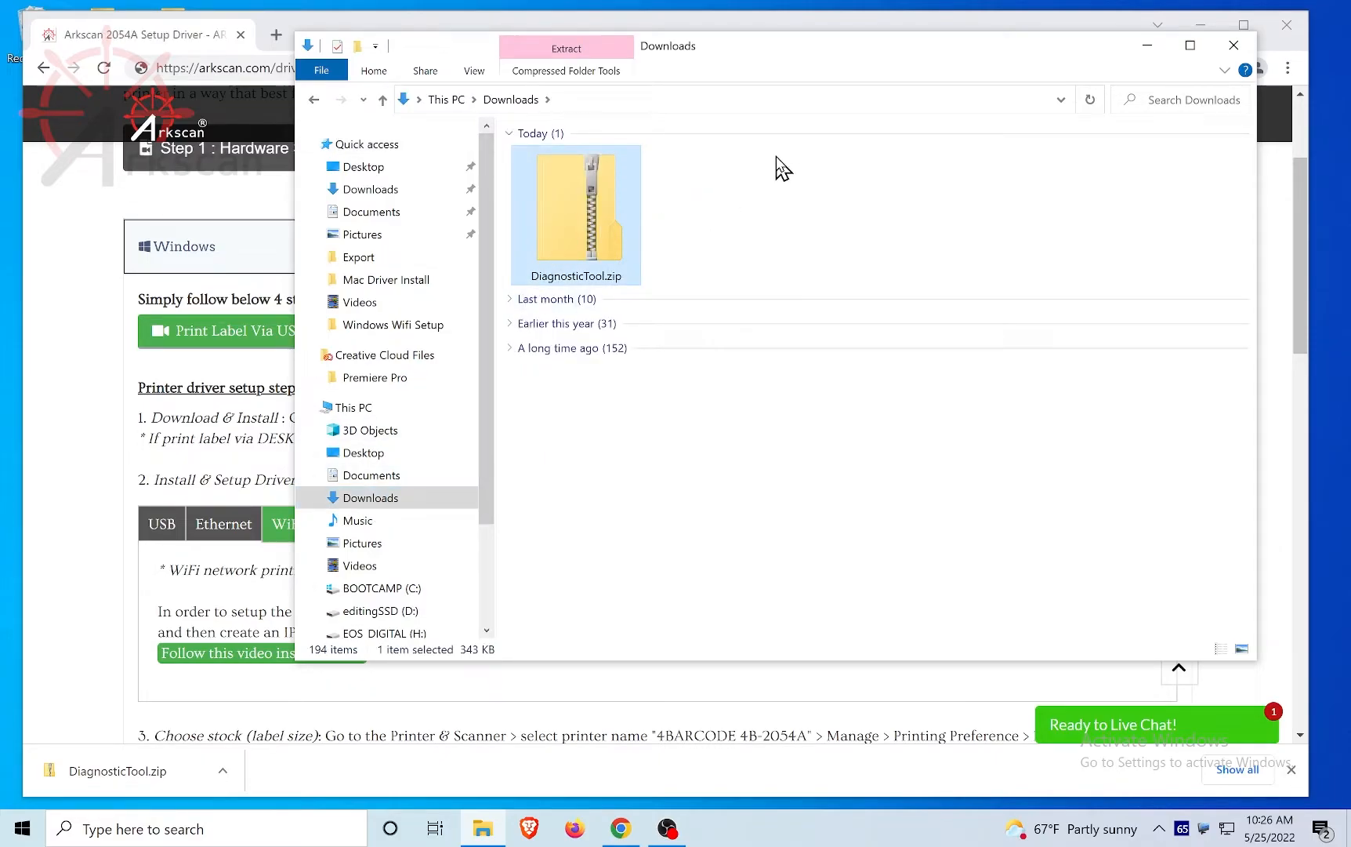
pyautogui.click(1233, 48)
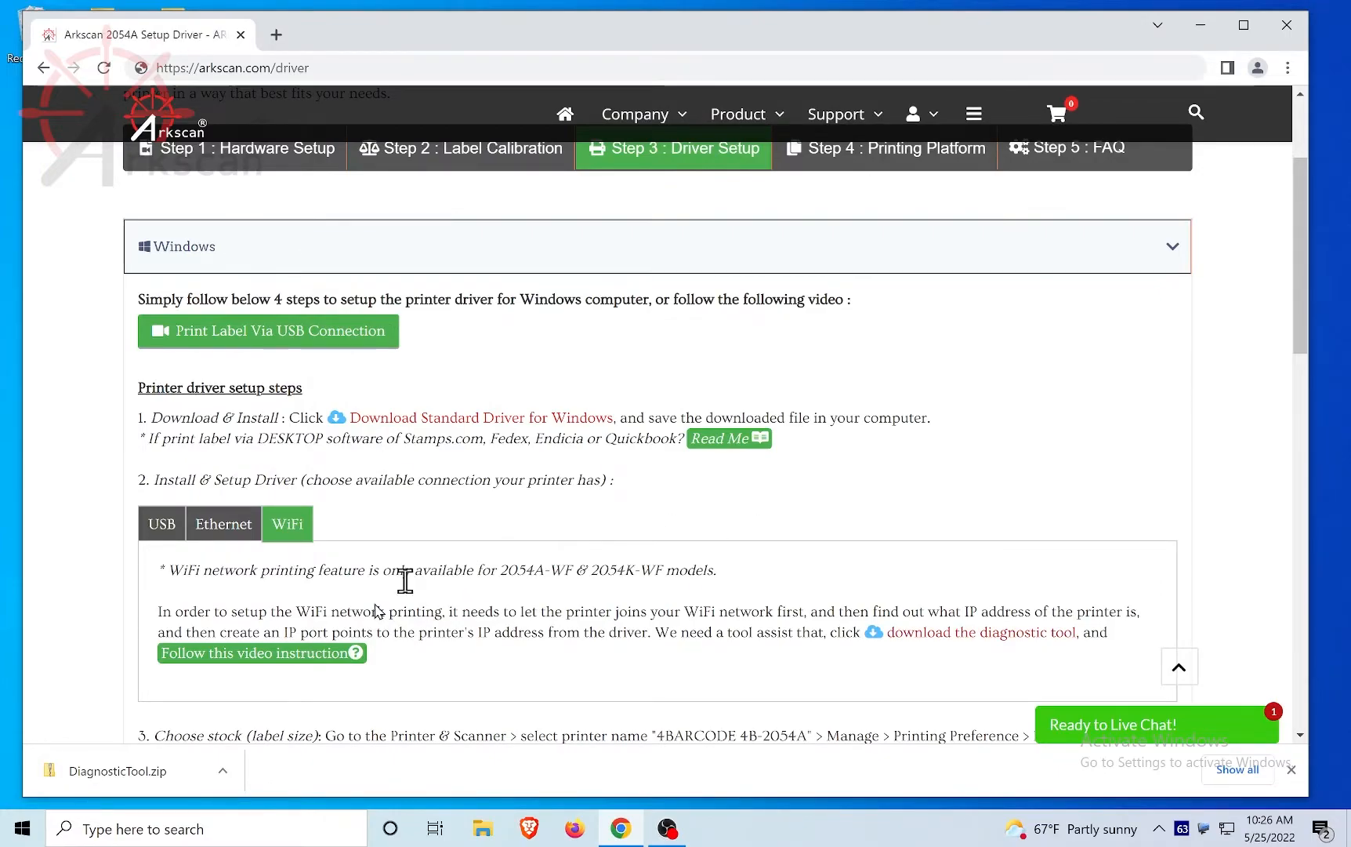
# Open the DiagnosticTool.zip archive from the Downloads folder
pyautogui.click(118, 771)
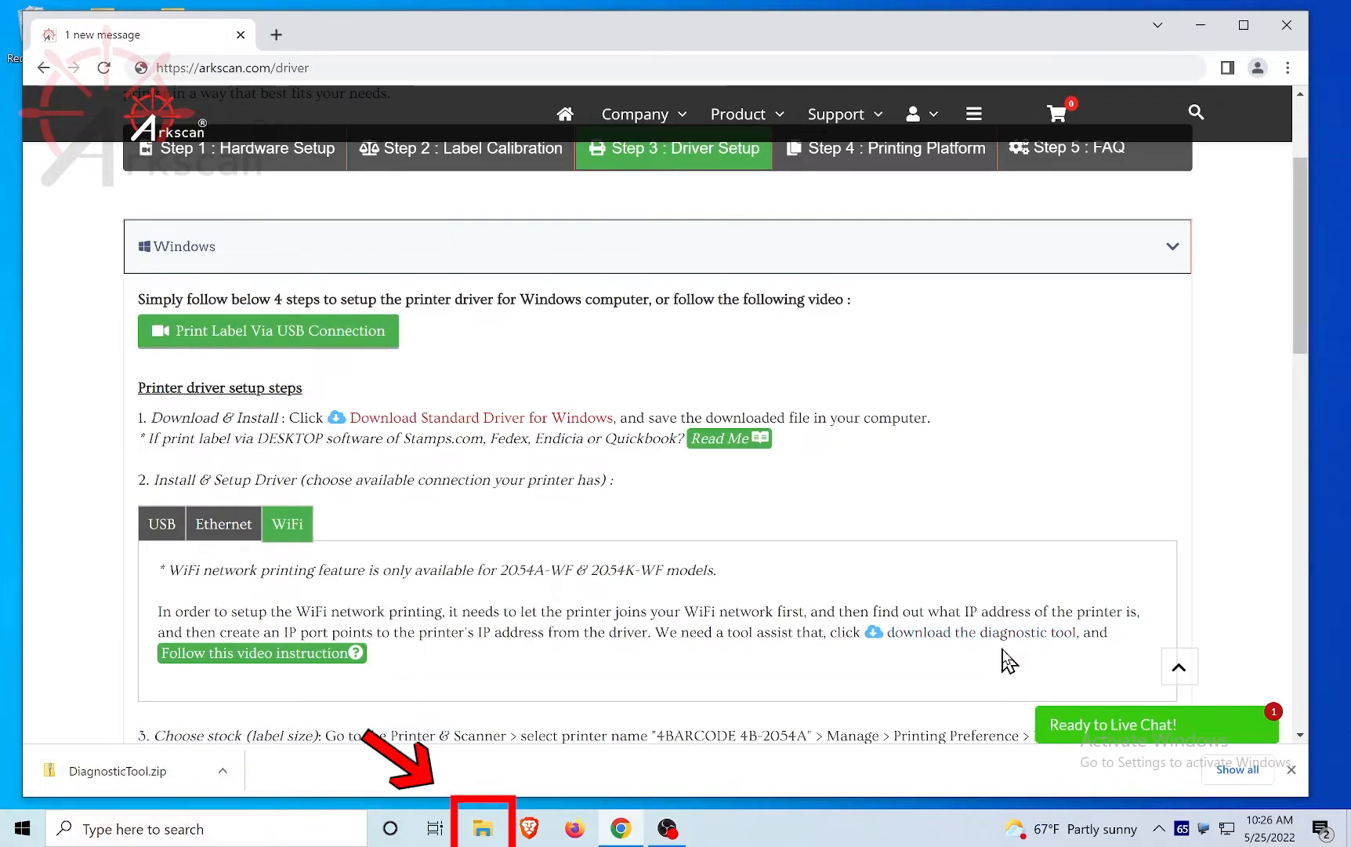
pyautogui.click(482, 827)
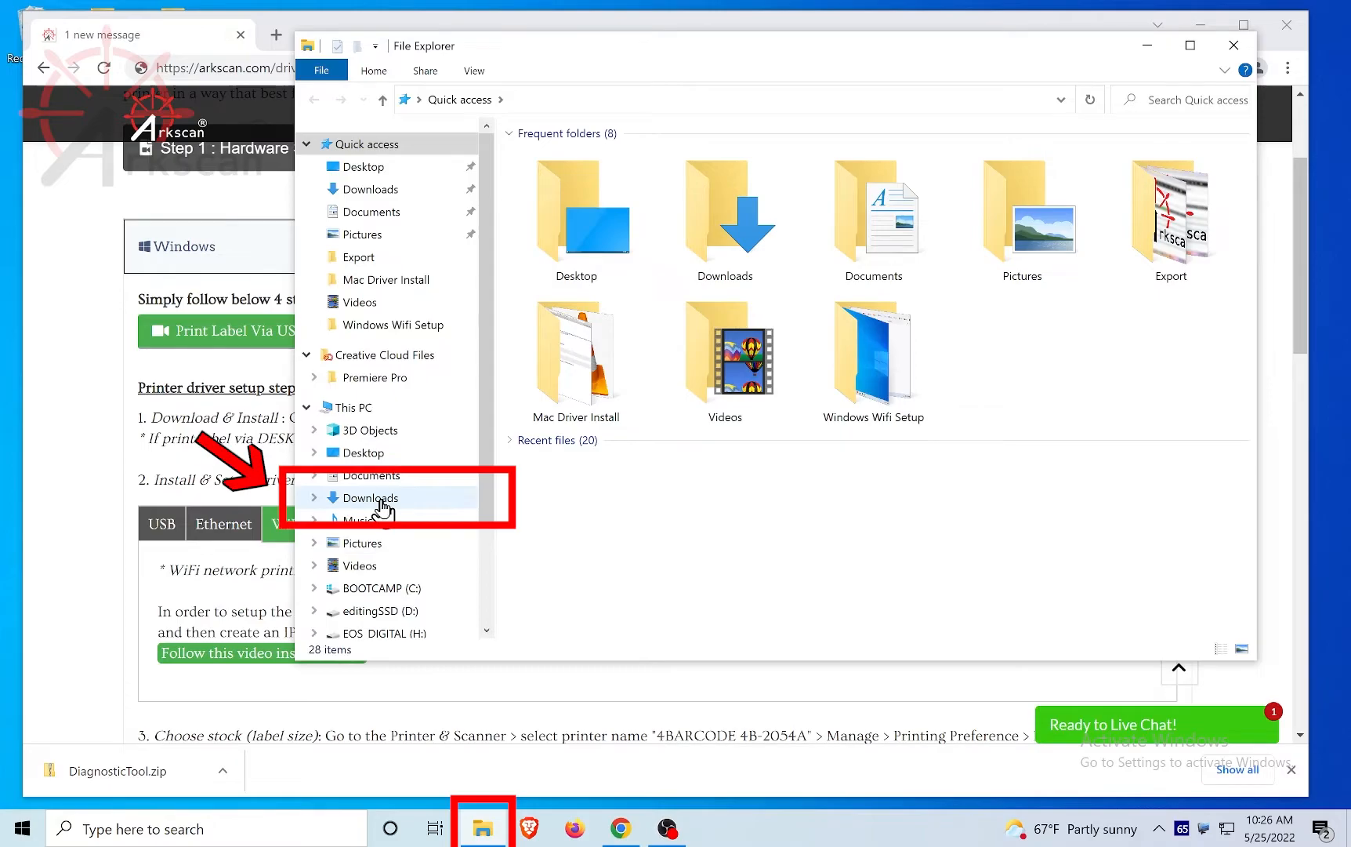
pyautogui.click(383, 500)
pyautogui.click(568, 227)
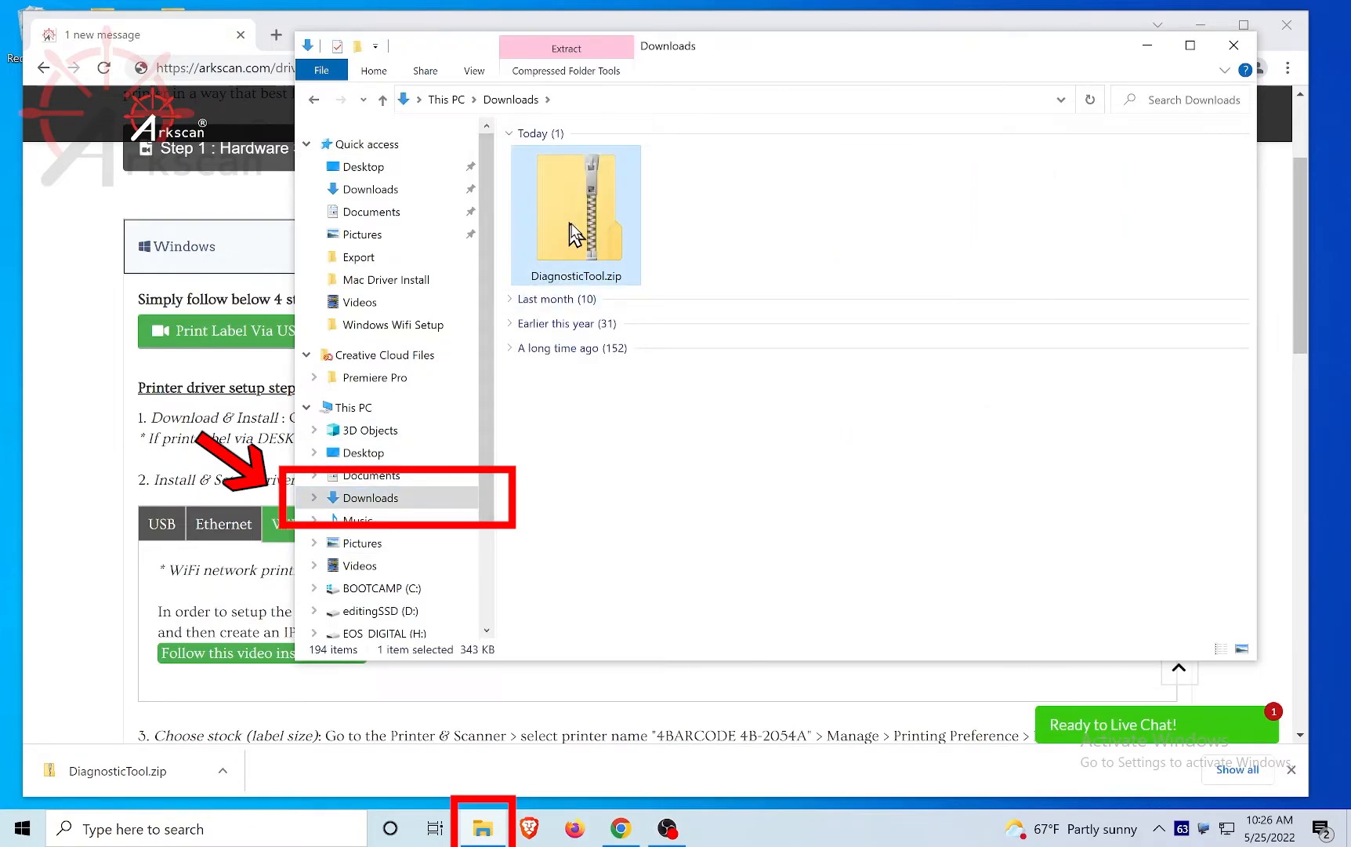
pyautogui.doubleClick(593, 227)
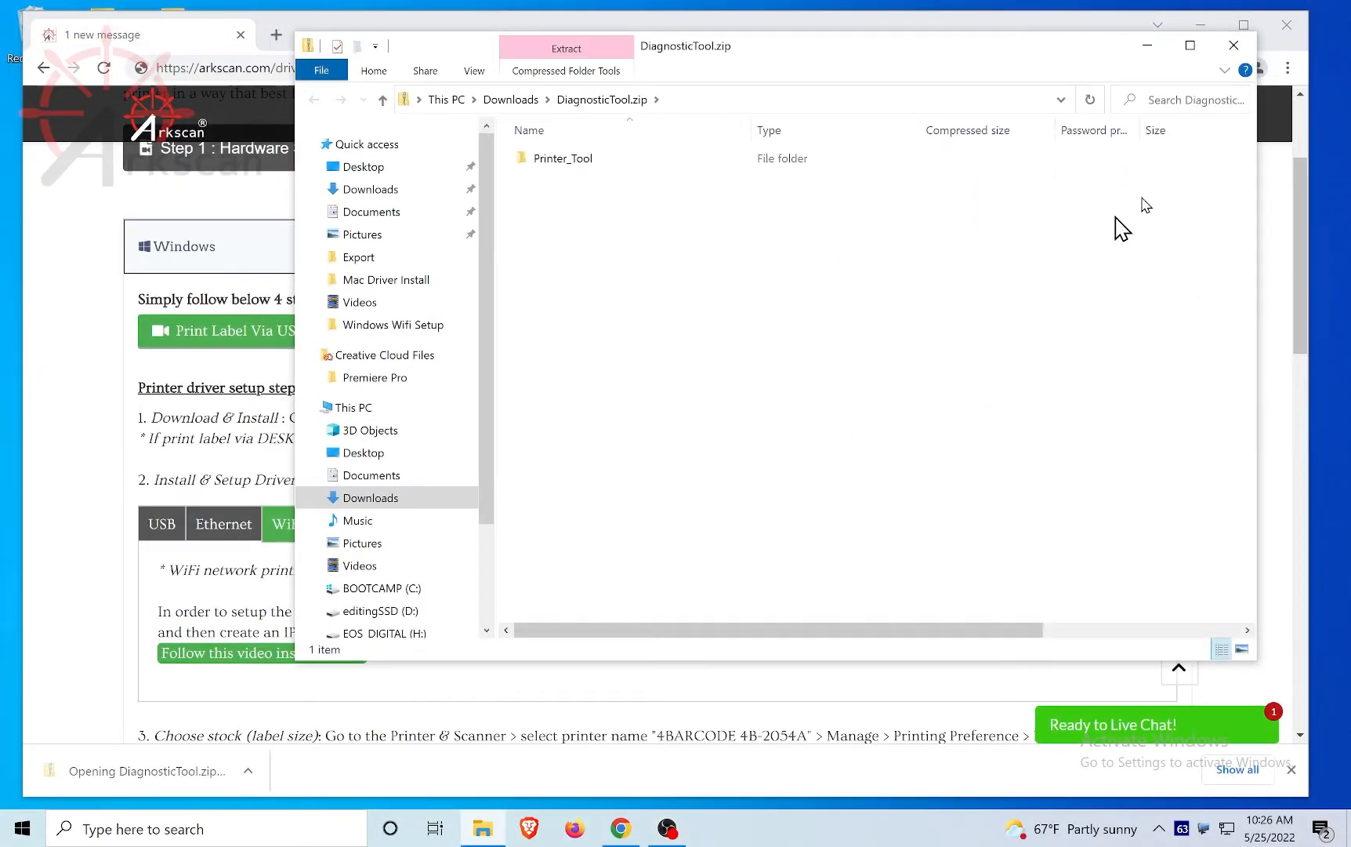
# Copy the Printer_Tool folder out of the archive onto the desktop and close the archive window
pyautogui.click(1199, 25)
pyautogui.moveTo(836, 50); pyautogui.dragTo(687, 143)
pyautogui.moveTo(417, 257); pyautogui.dragTo(1164, 484)
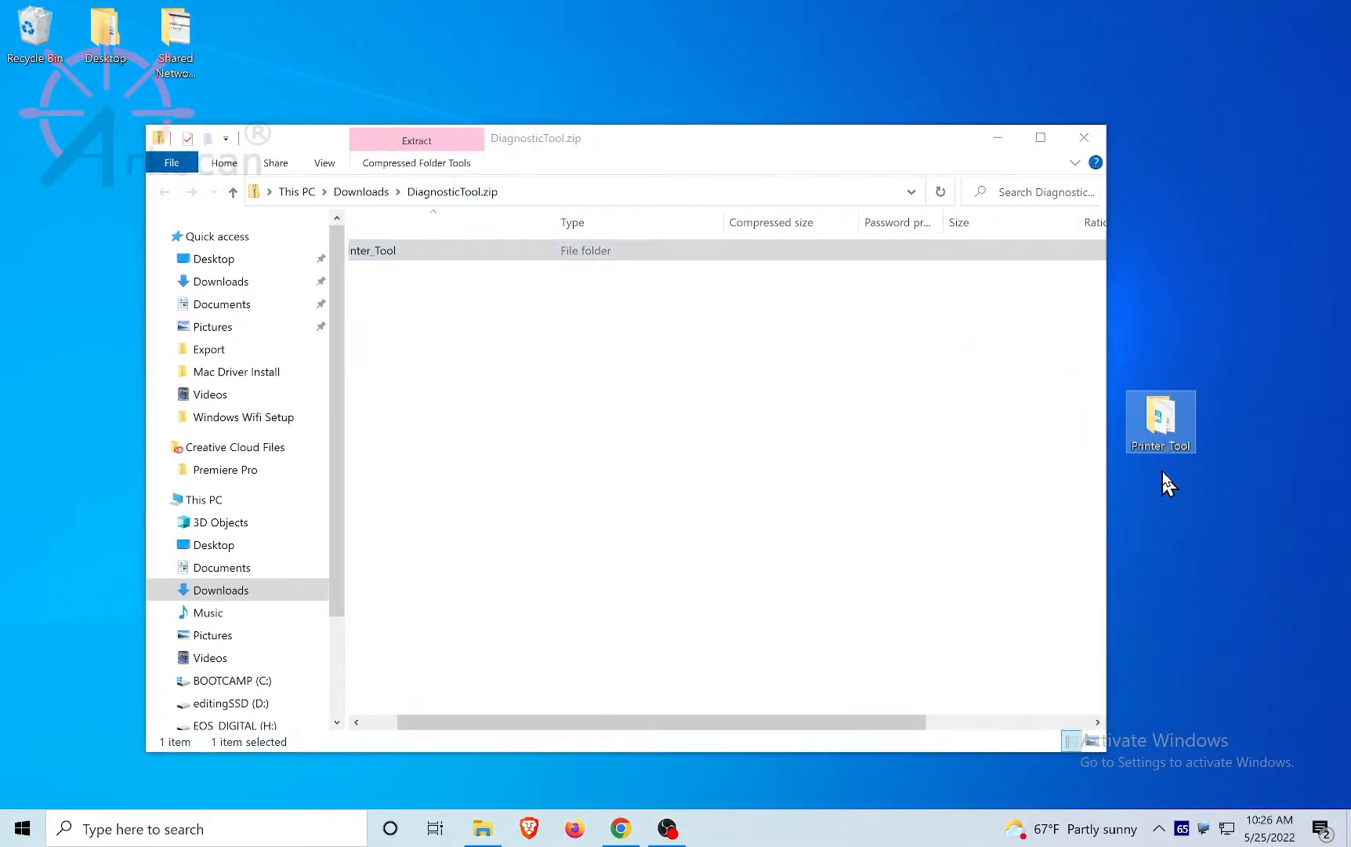
pyautogui.click(1084, 137)
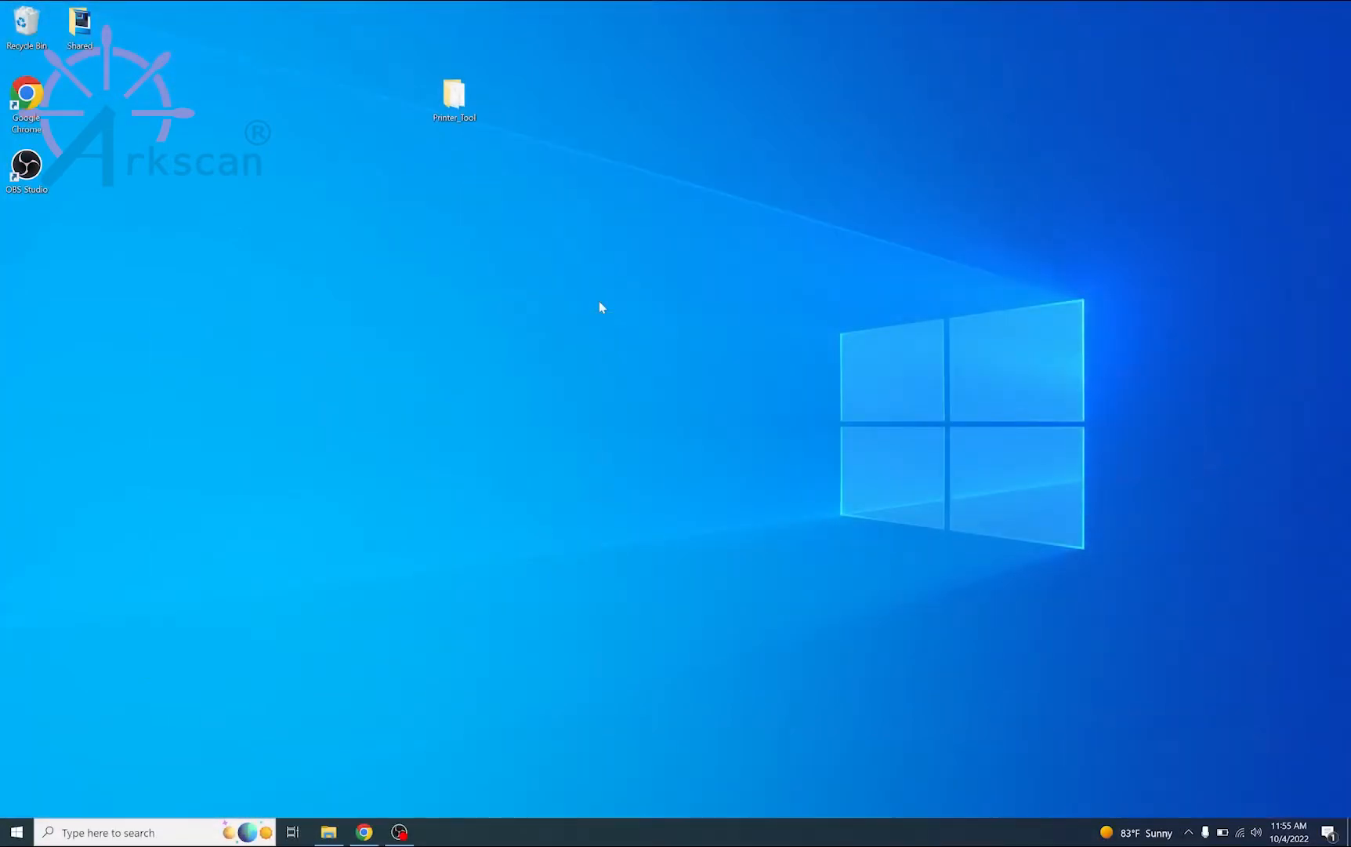
# Run PrinterTool from the desktop's Printer_Tool folder despite the SmartScreen warning, and download and install the .NET Framework 3.5 feature
pyautogui.doubleClick(454, 94)
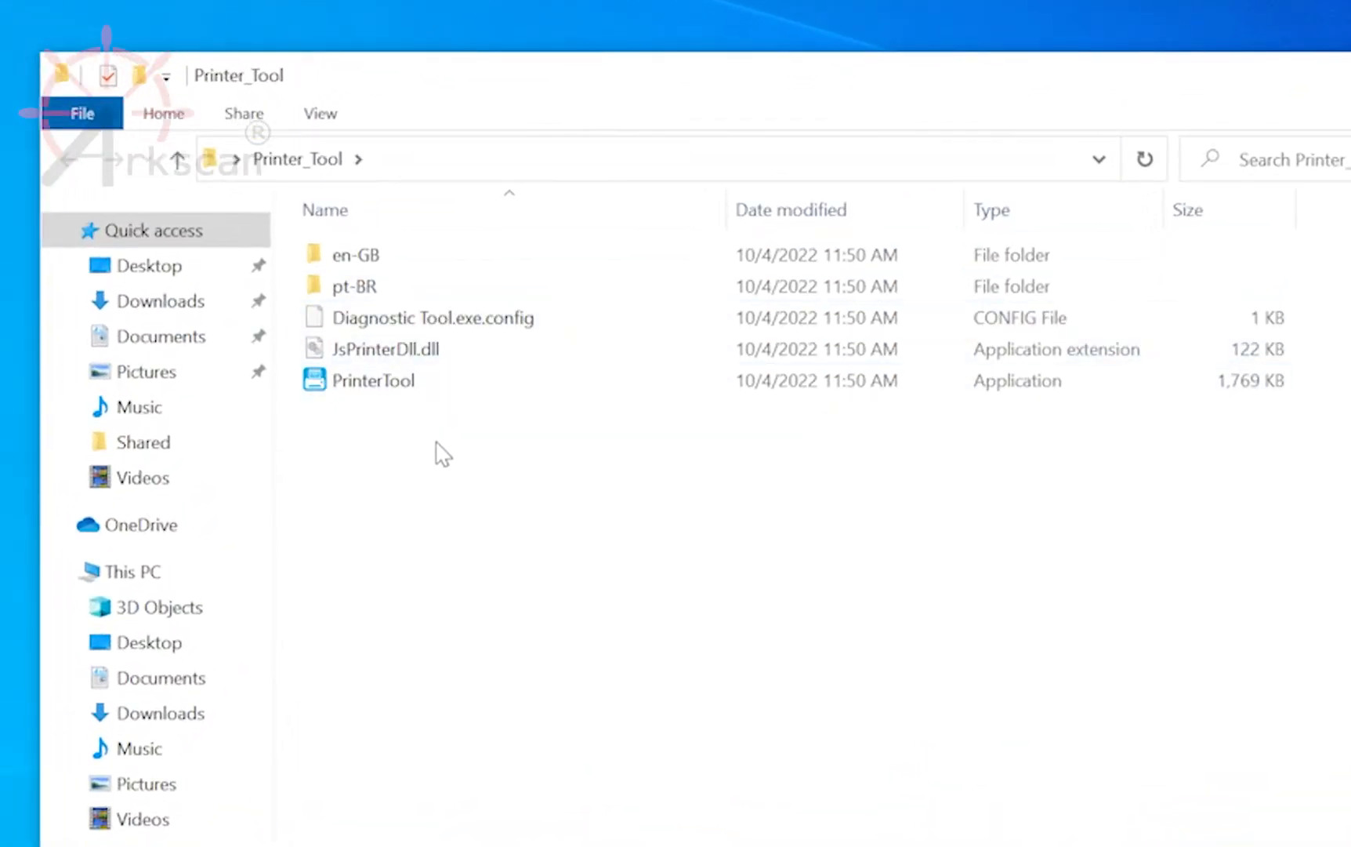
pyautogui.doubleClick(377, 376)
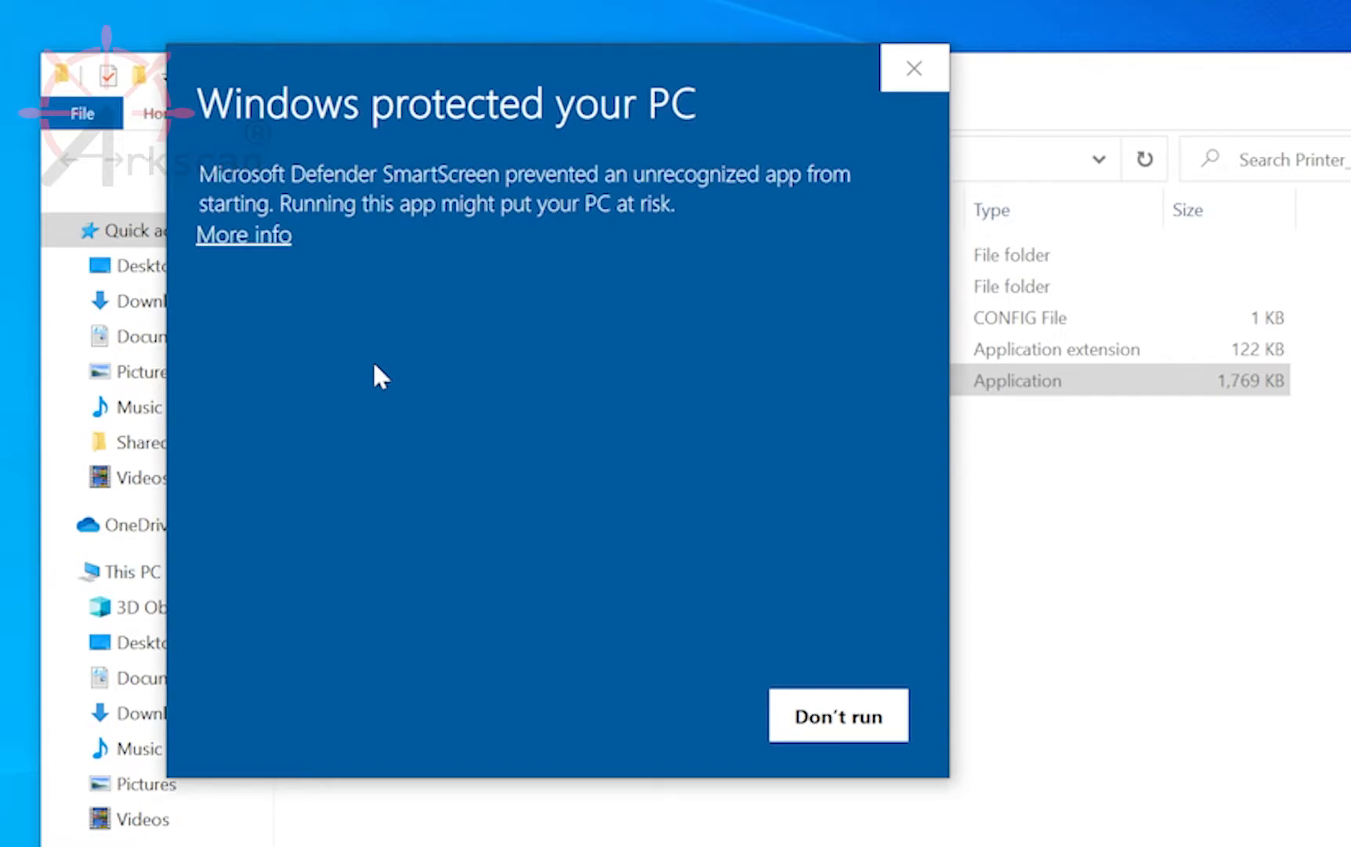
pyautogui.click(273, 236)
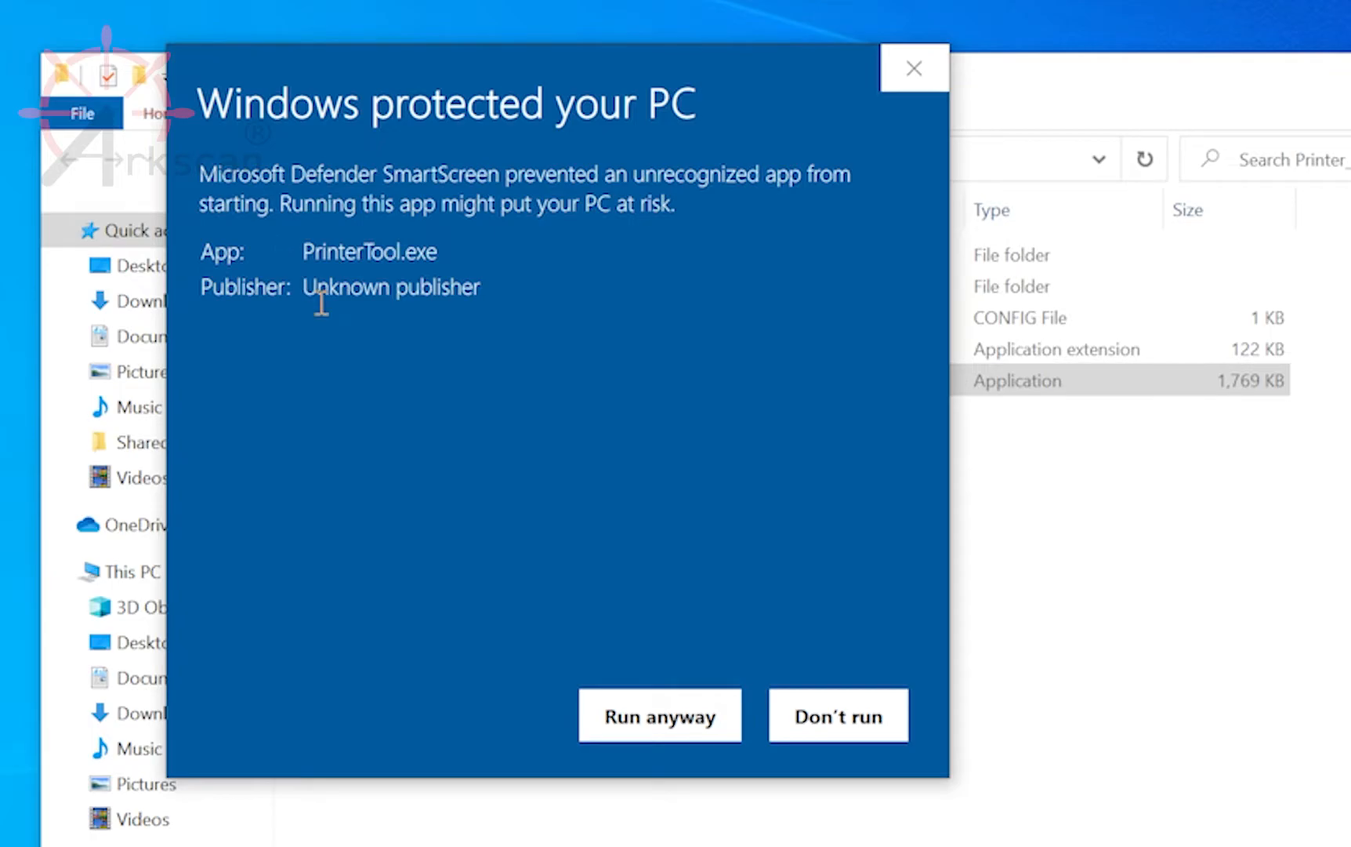
pyautogui.click(670, 723)
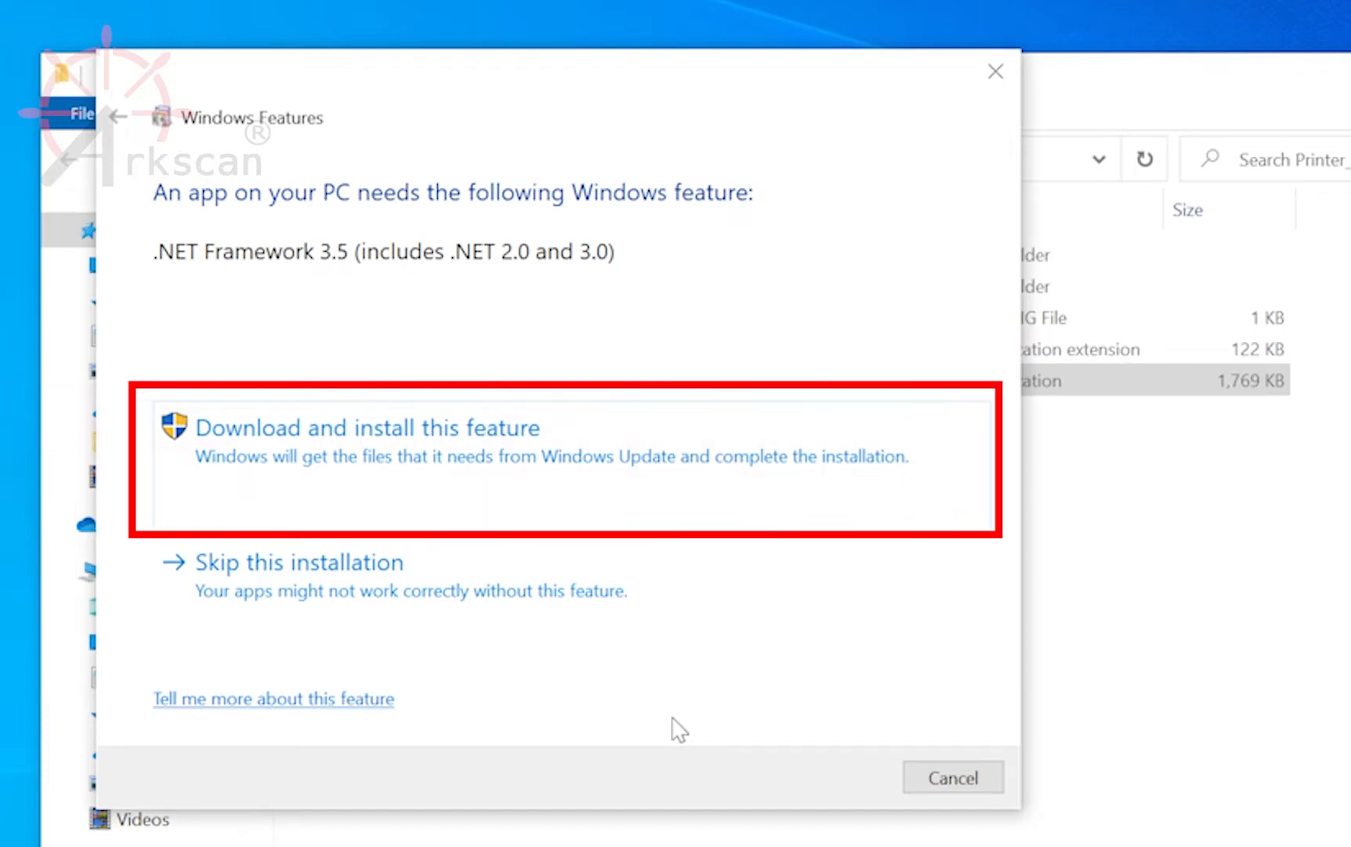
pyautogui.click(617, 469)
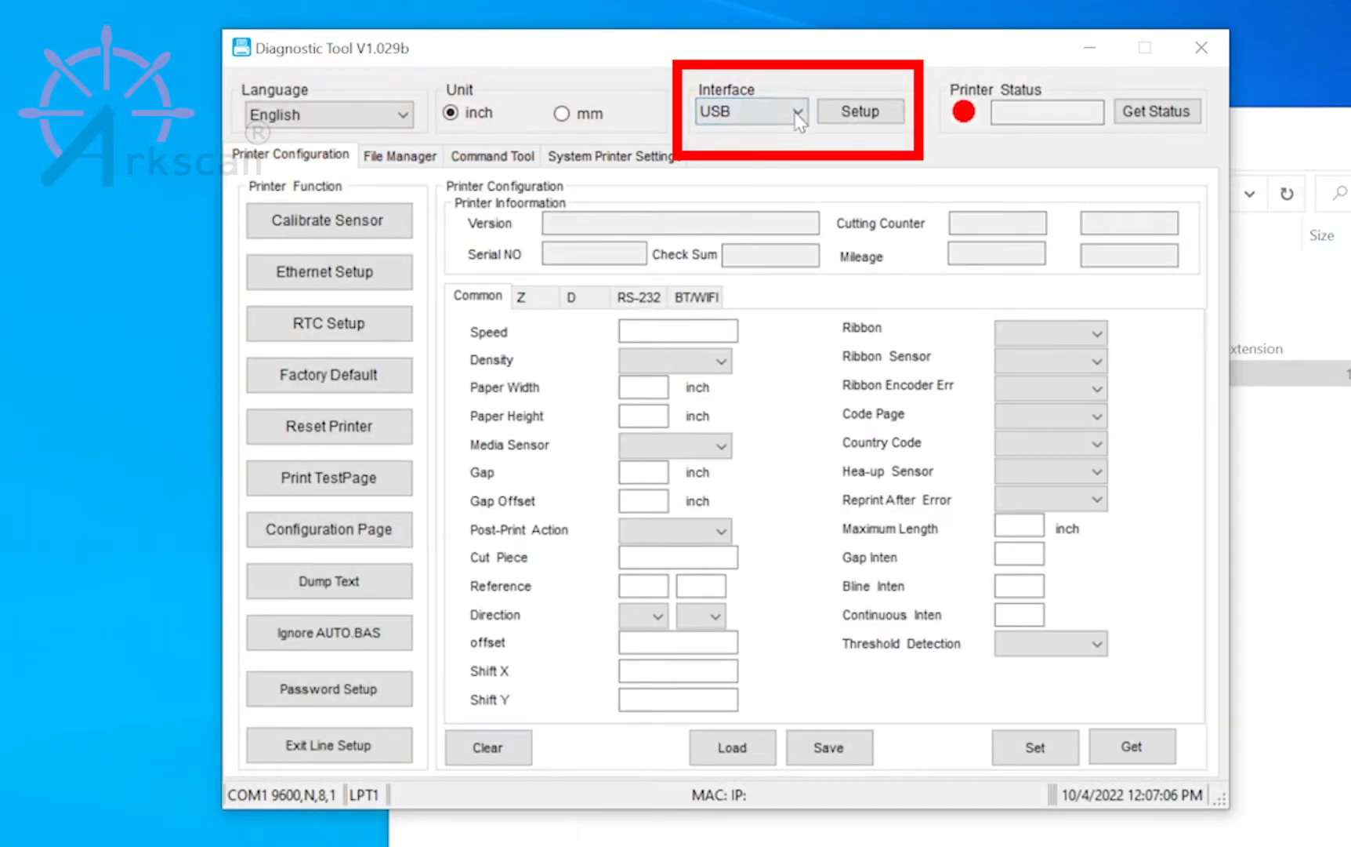
# Switch the tool's interface to ETHERNET and search for network printers in its TCP/IP setup
pyautogui.click(803, 112)
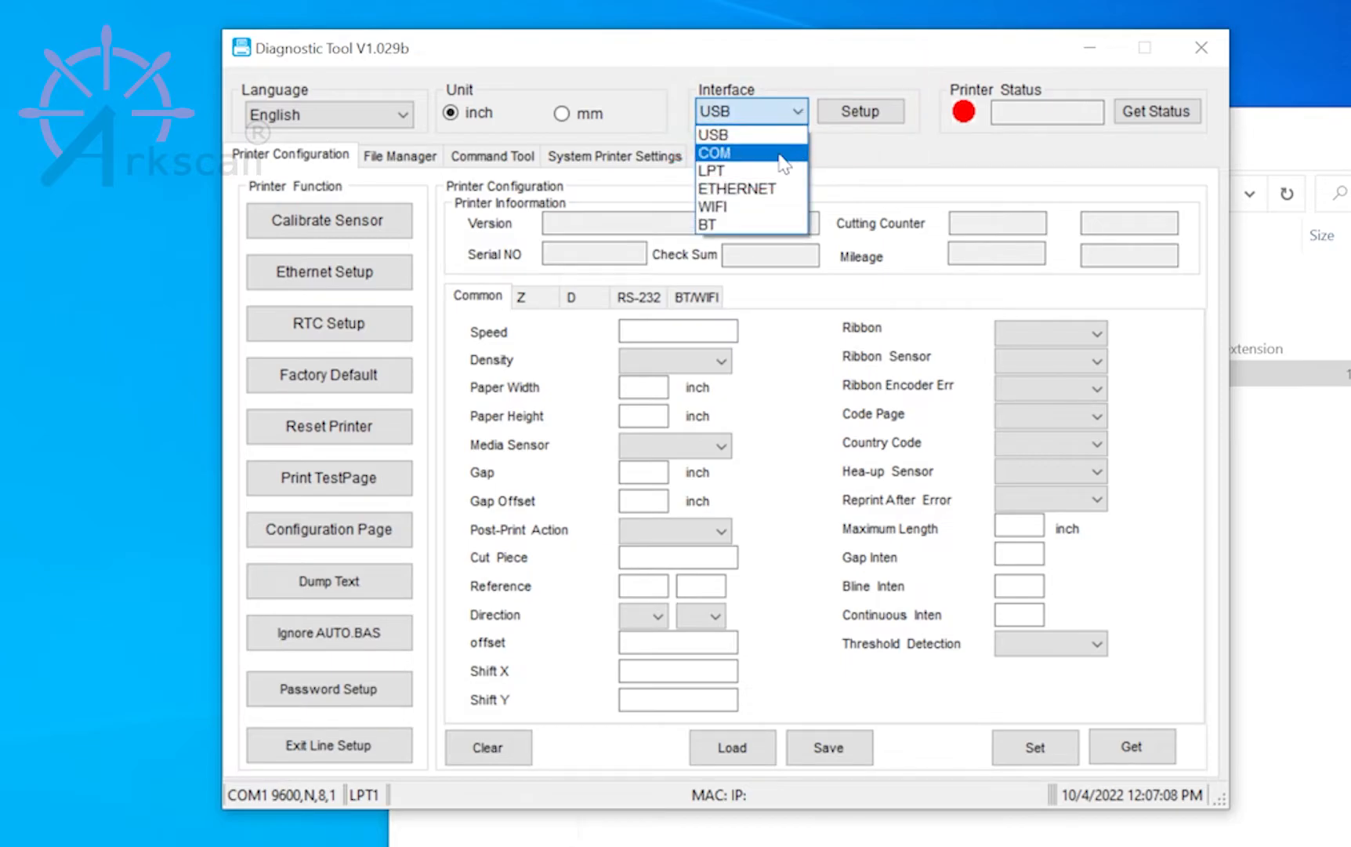
pyautogui.click(772, 191)
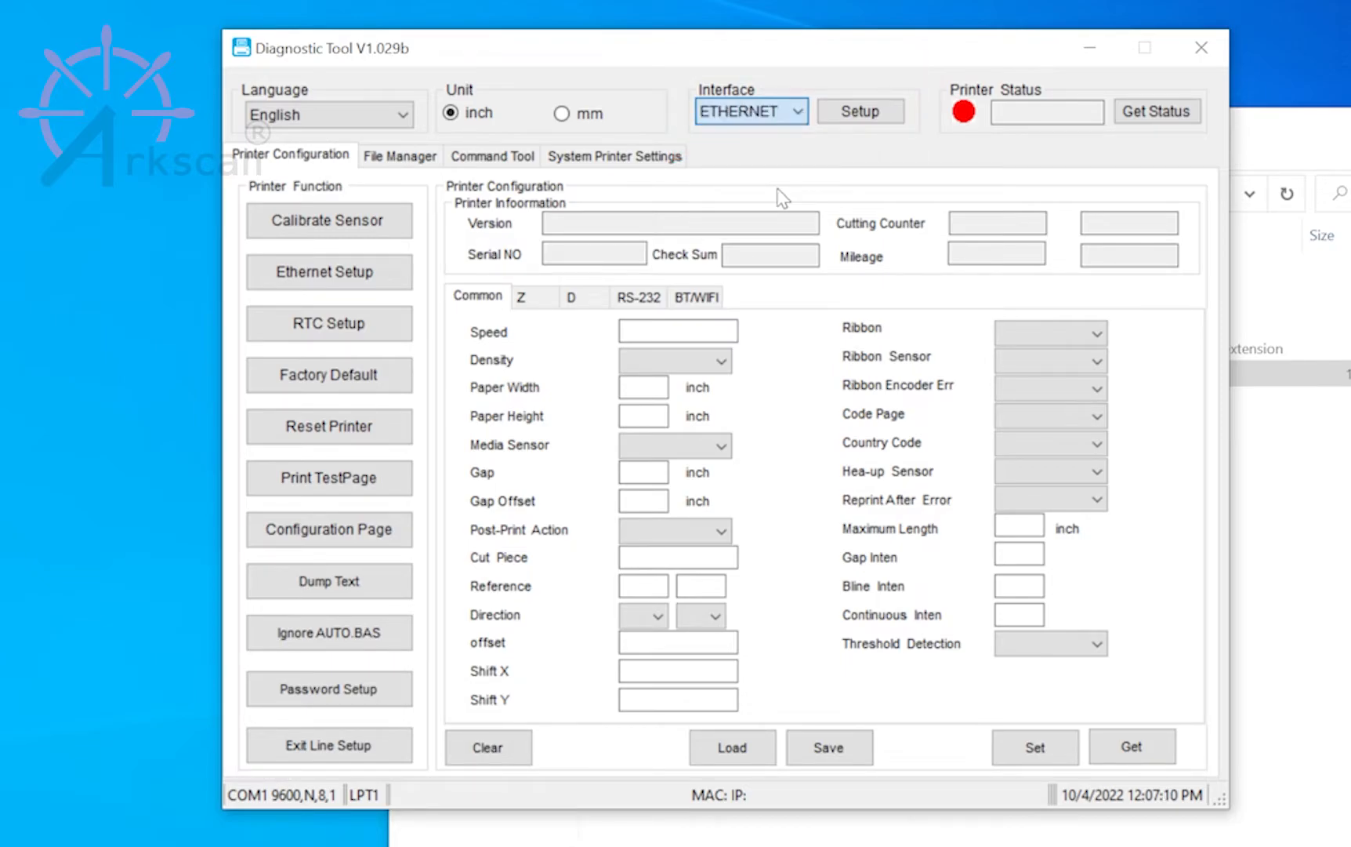
pyautogui.click(860, 111)
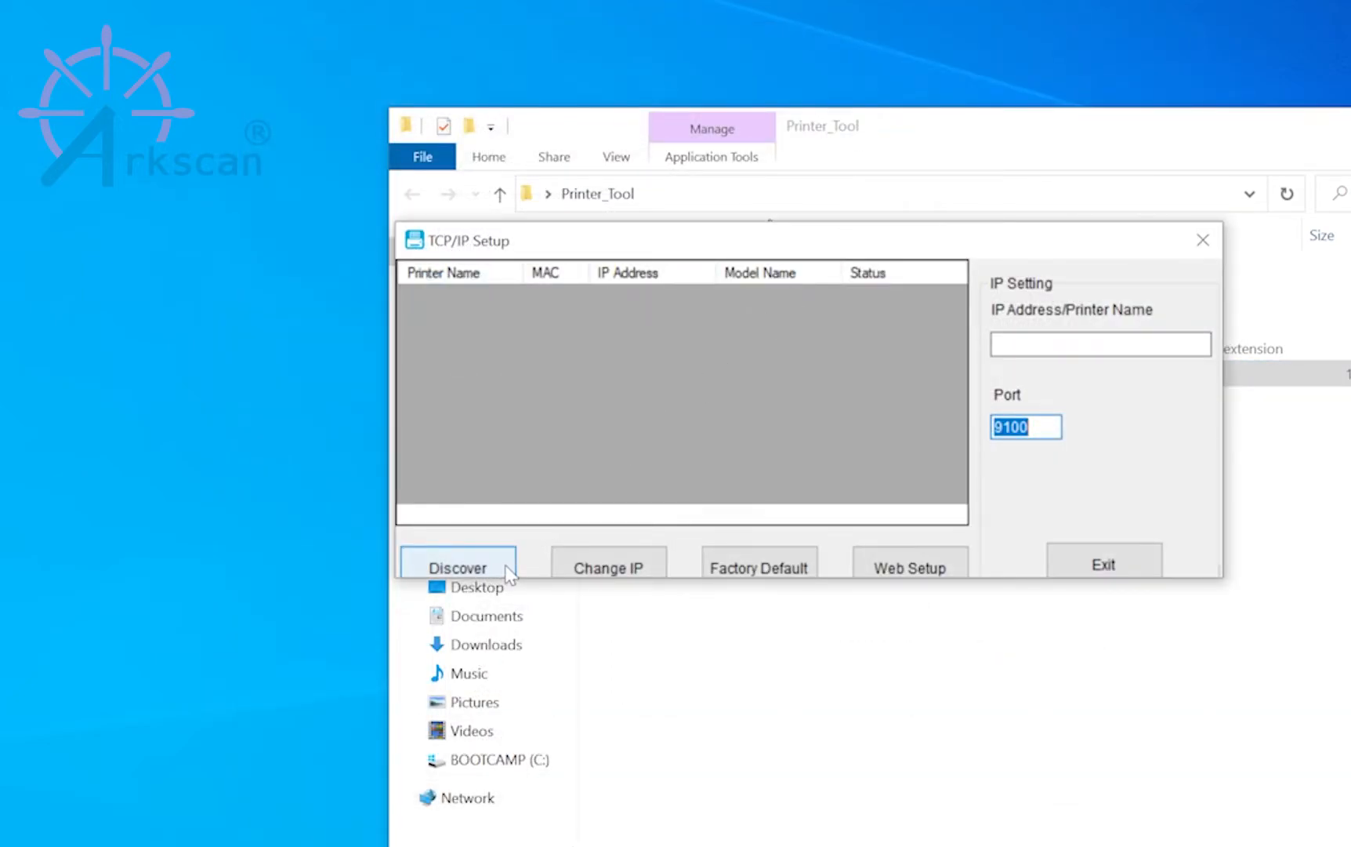
pyautogui.click(502, 566)
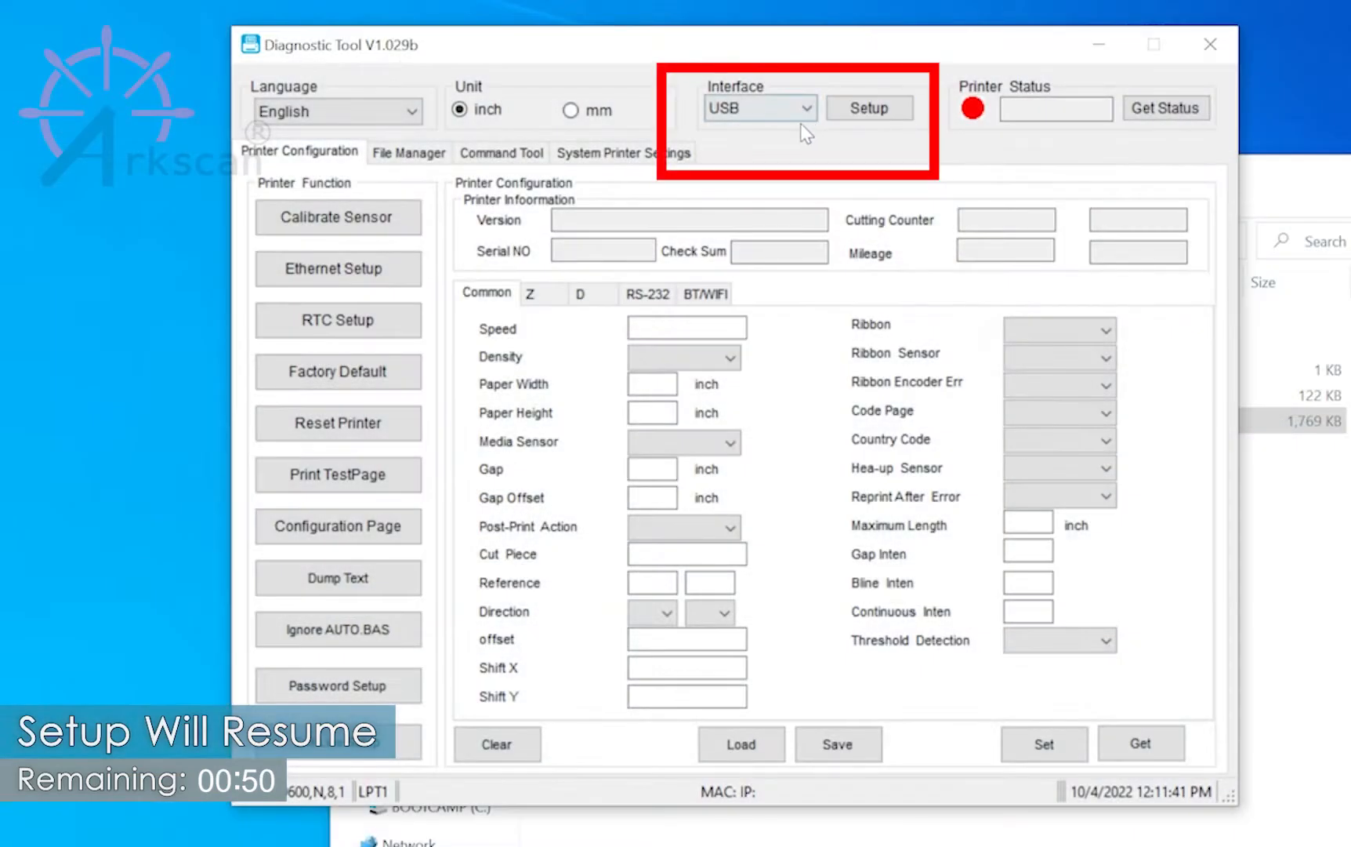
# Select USB as the interface and query the printer's status
pyautogui.click(803, 114)
pyautogui.click(781, 134)
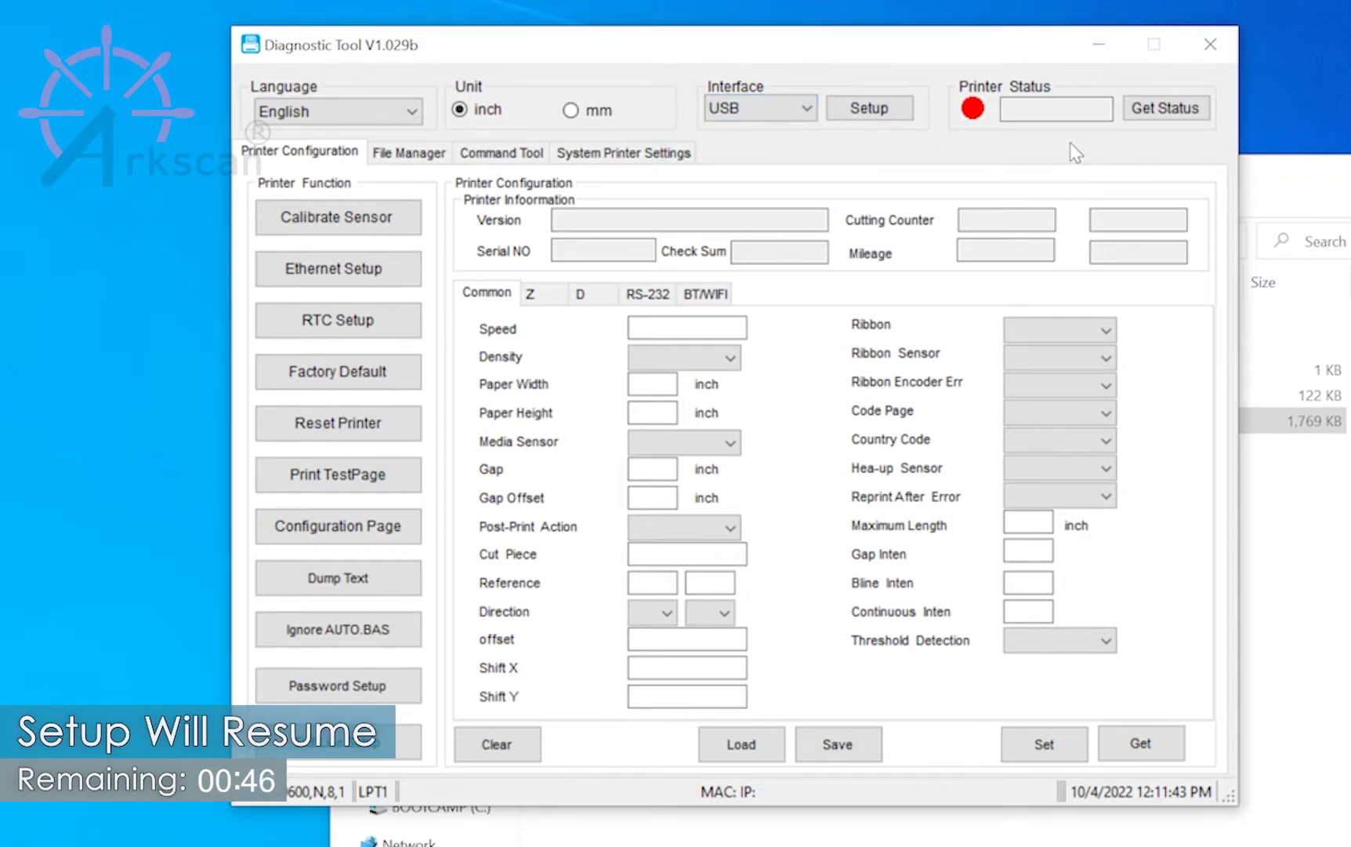
pyautogui.click(1169, 118)
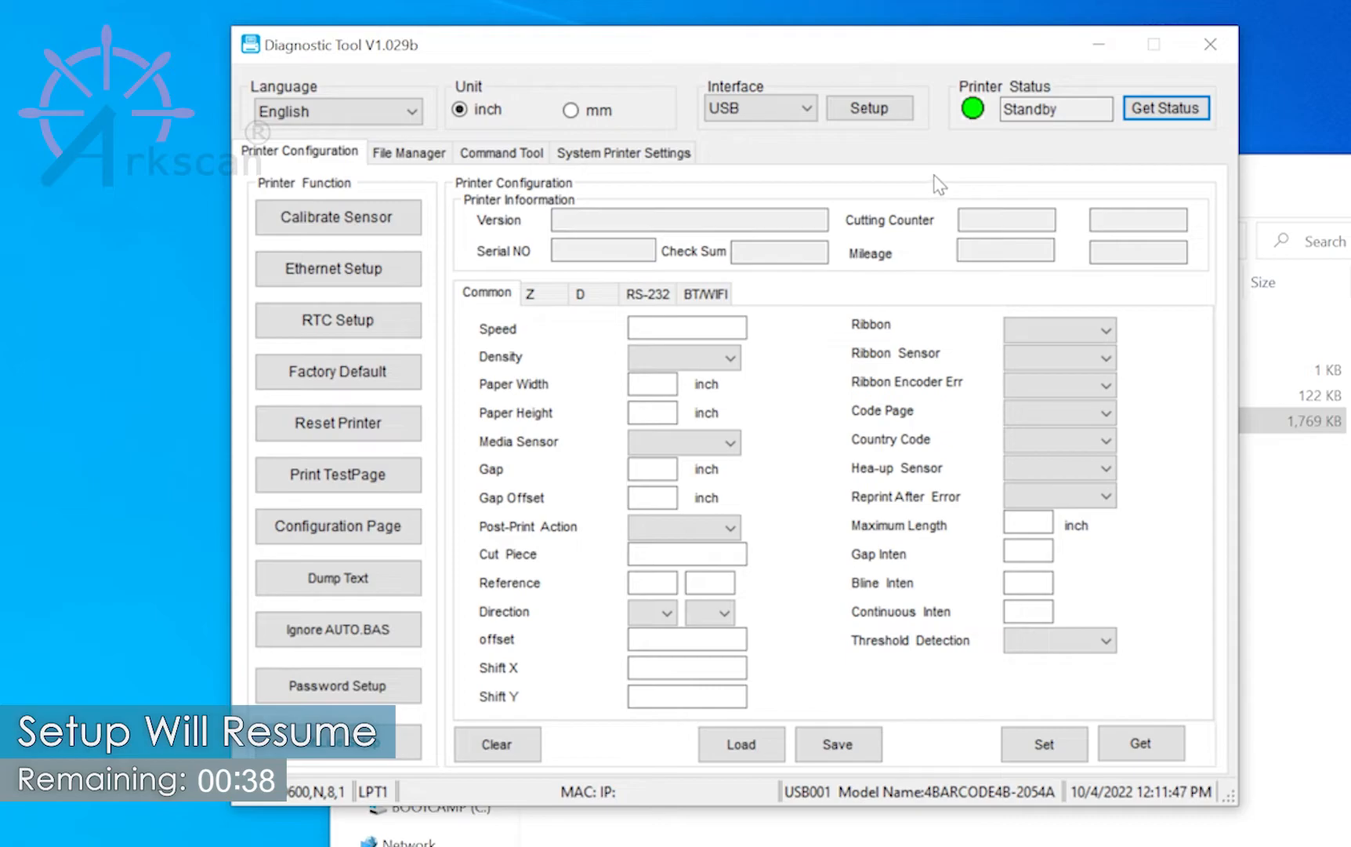
# Set the printer's Ethernet addressing mode to DHCP, apply it, and close the Ethernet setup dialog
pyautogui.click(401, 278)
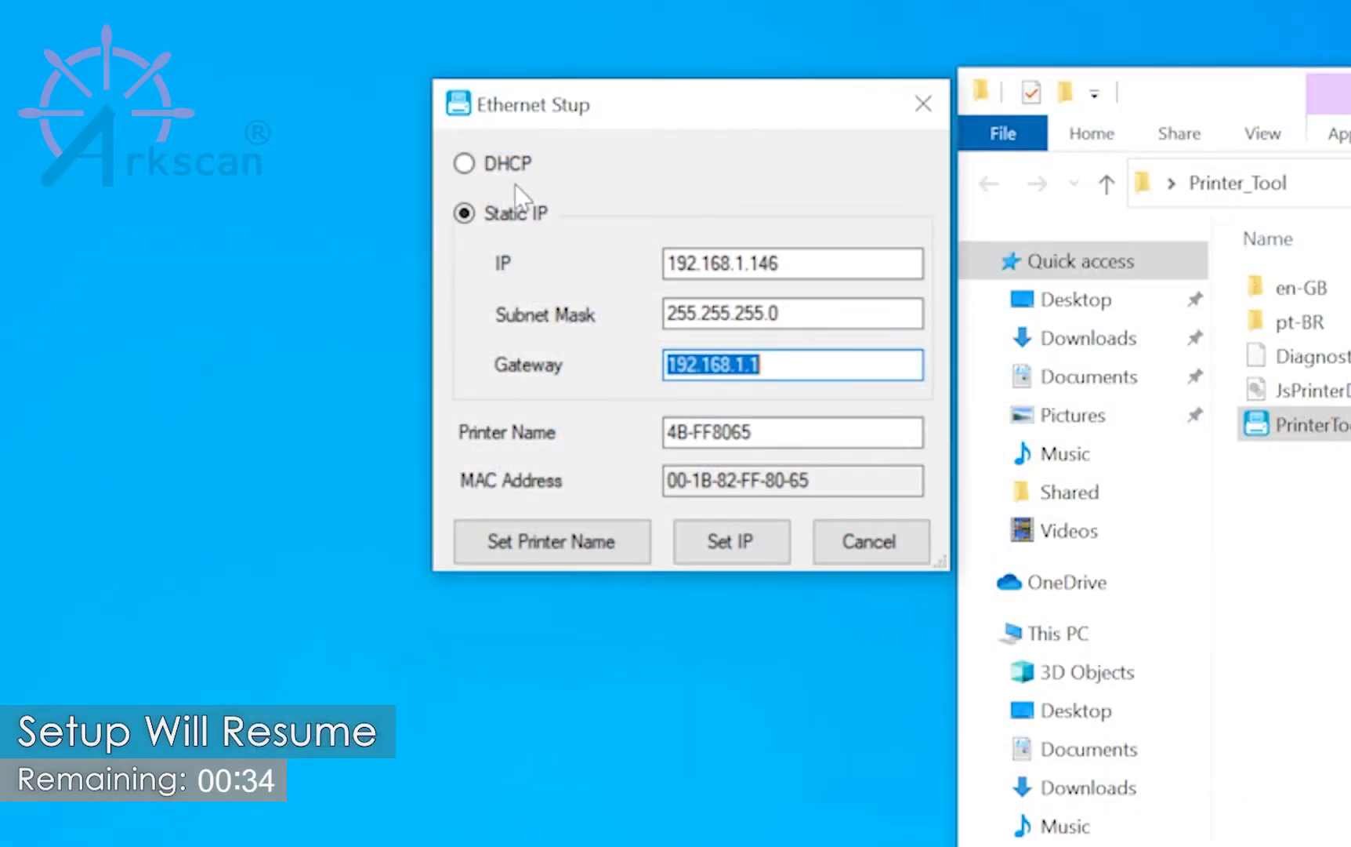
pyautogui.click(461, 164)
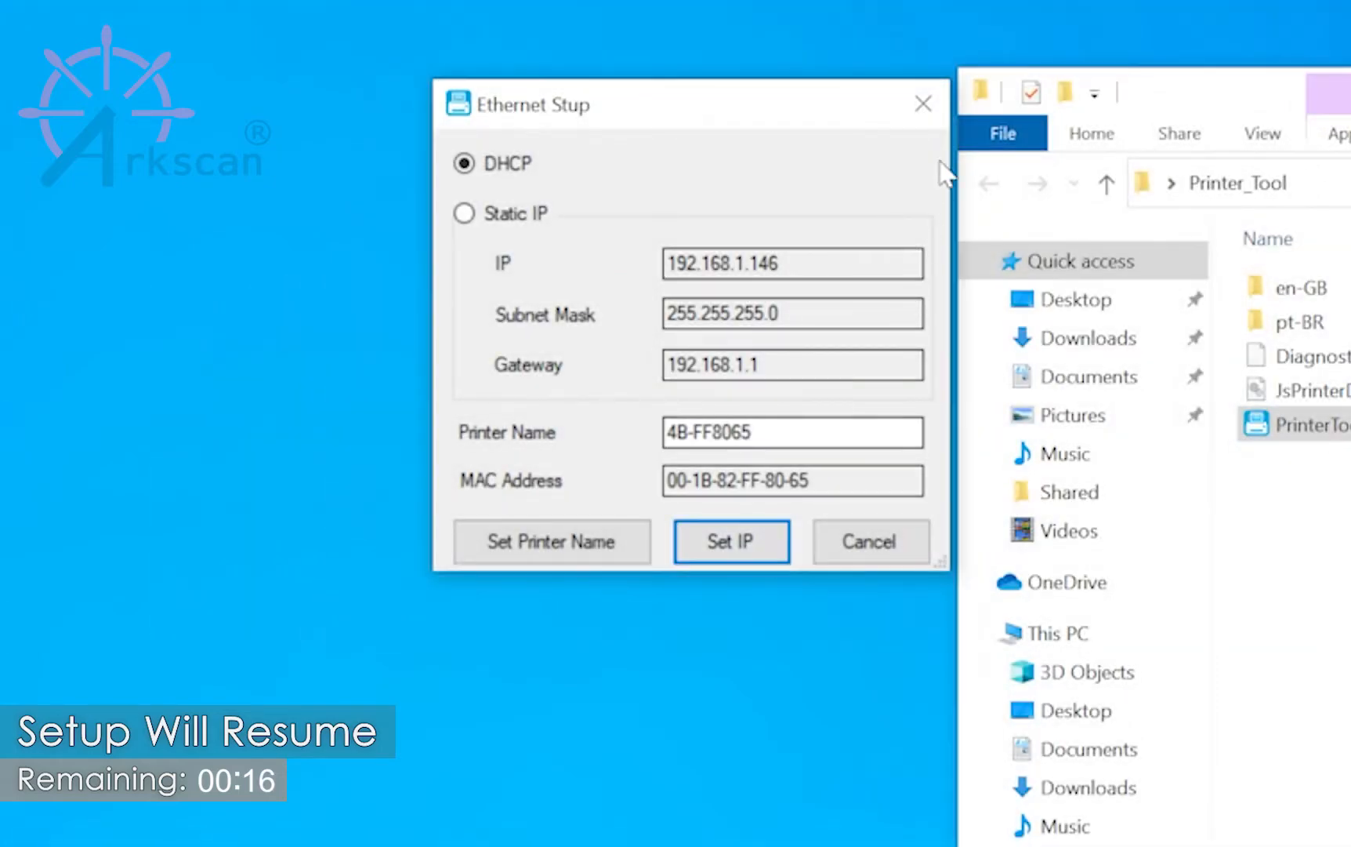
pyautogui.click(924, 103)
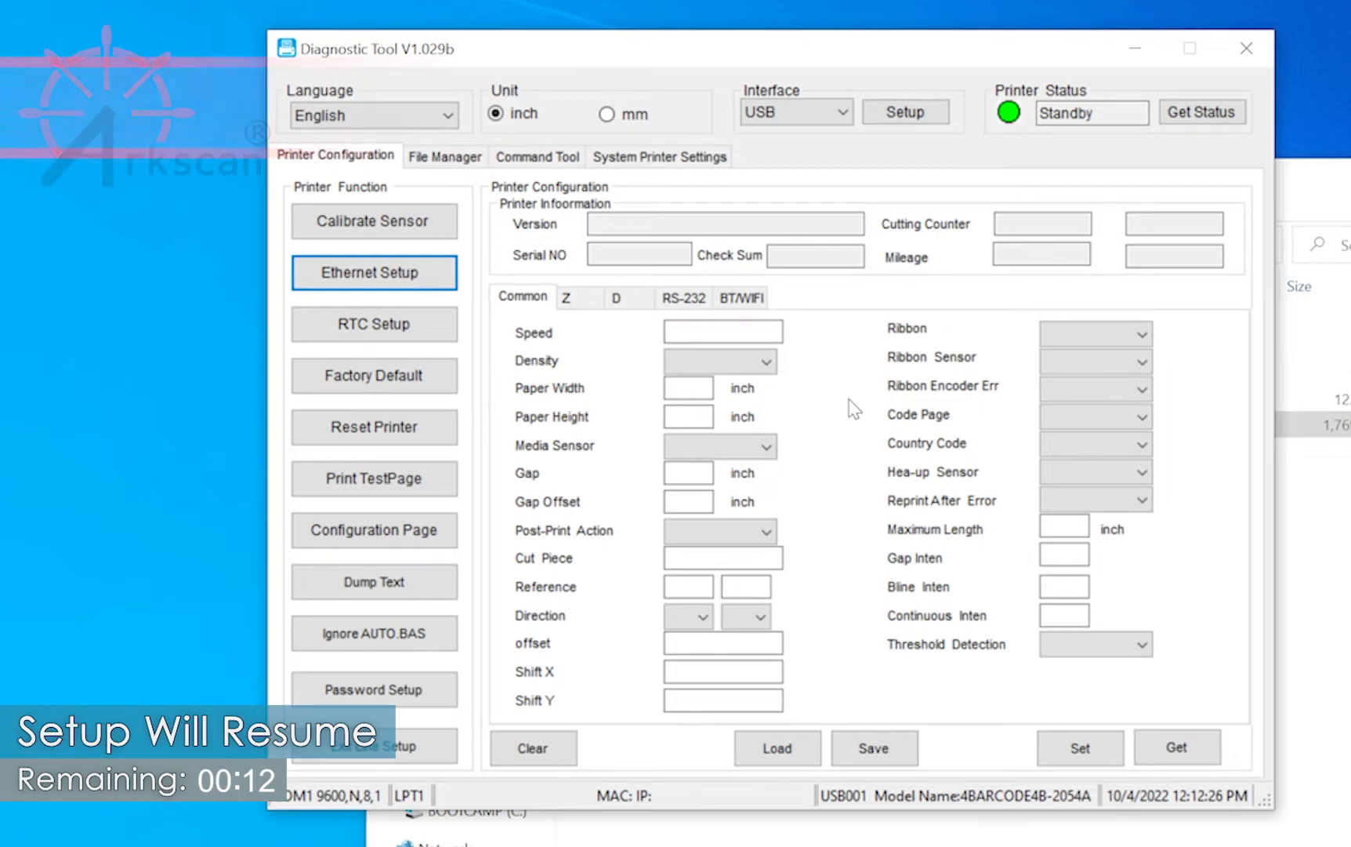
# Change the interface to ETHERNET, discover the printer on the network through the TCP/IP setup, and exit that dialog
pyautogui.click(845, 116)
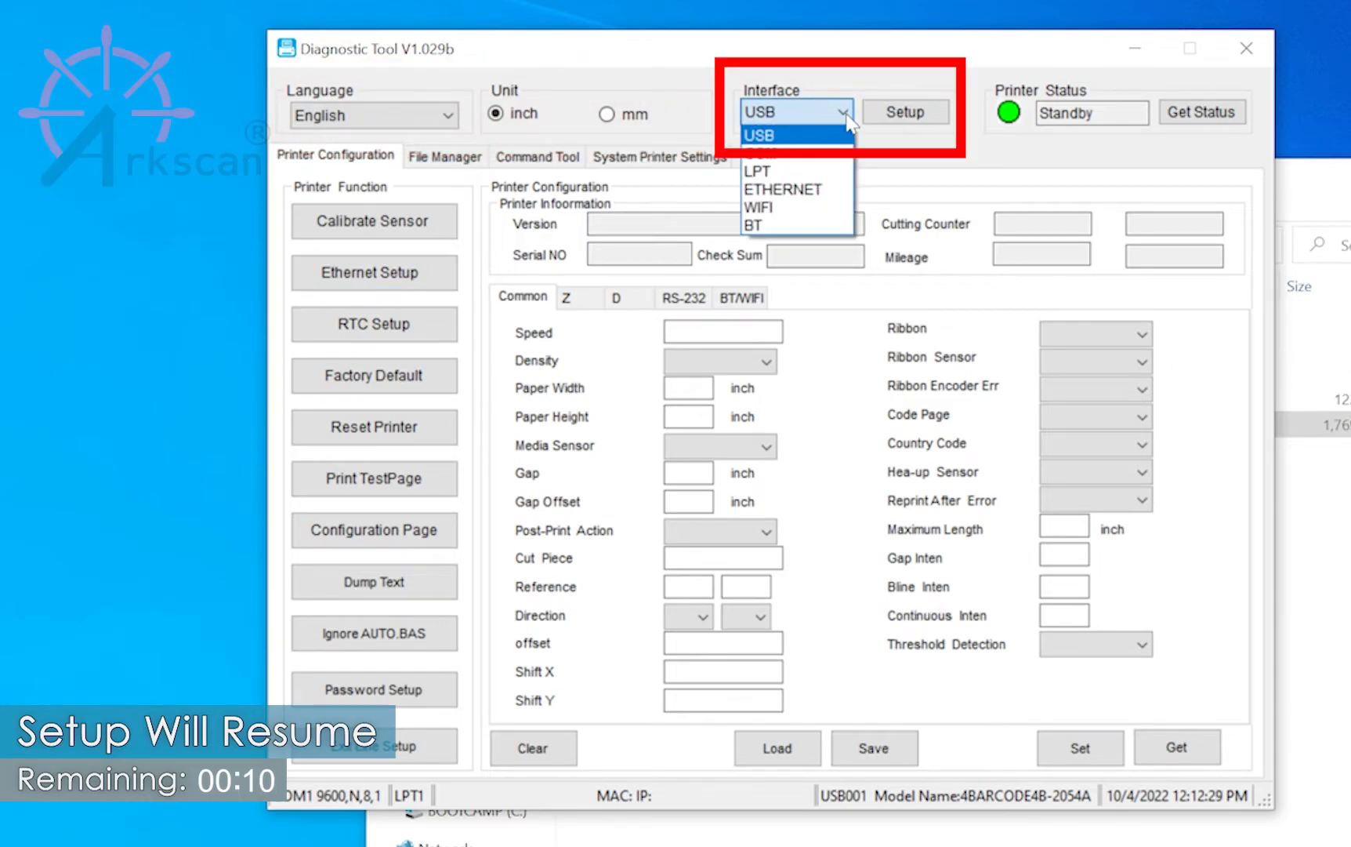
pyautogui.click(816, 193)
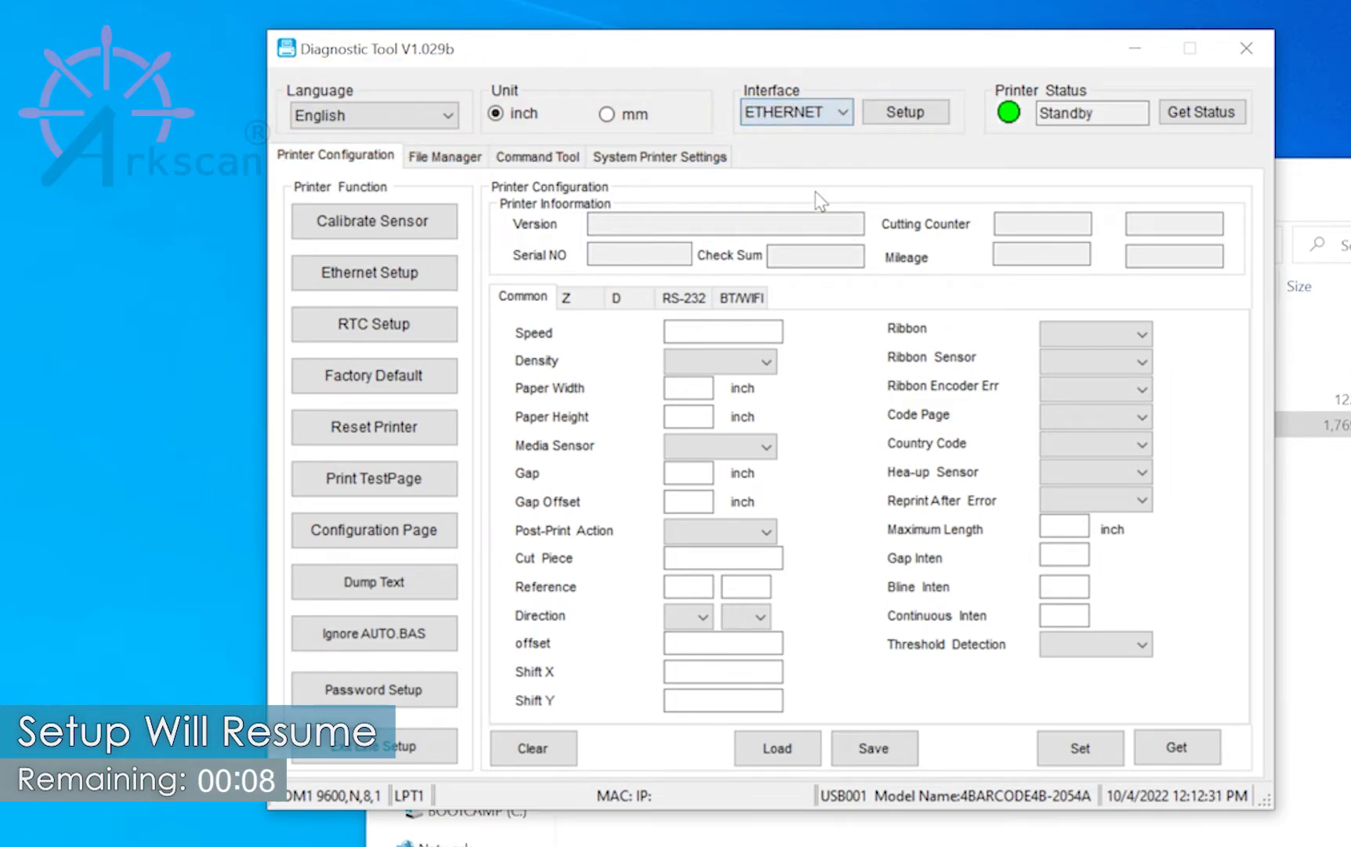
pyautogui.click(909, 113)
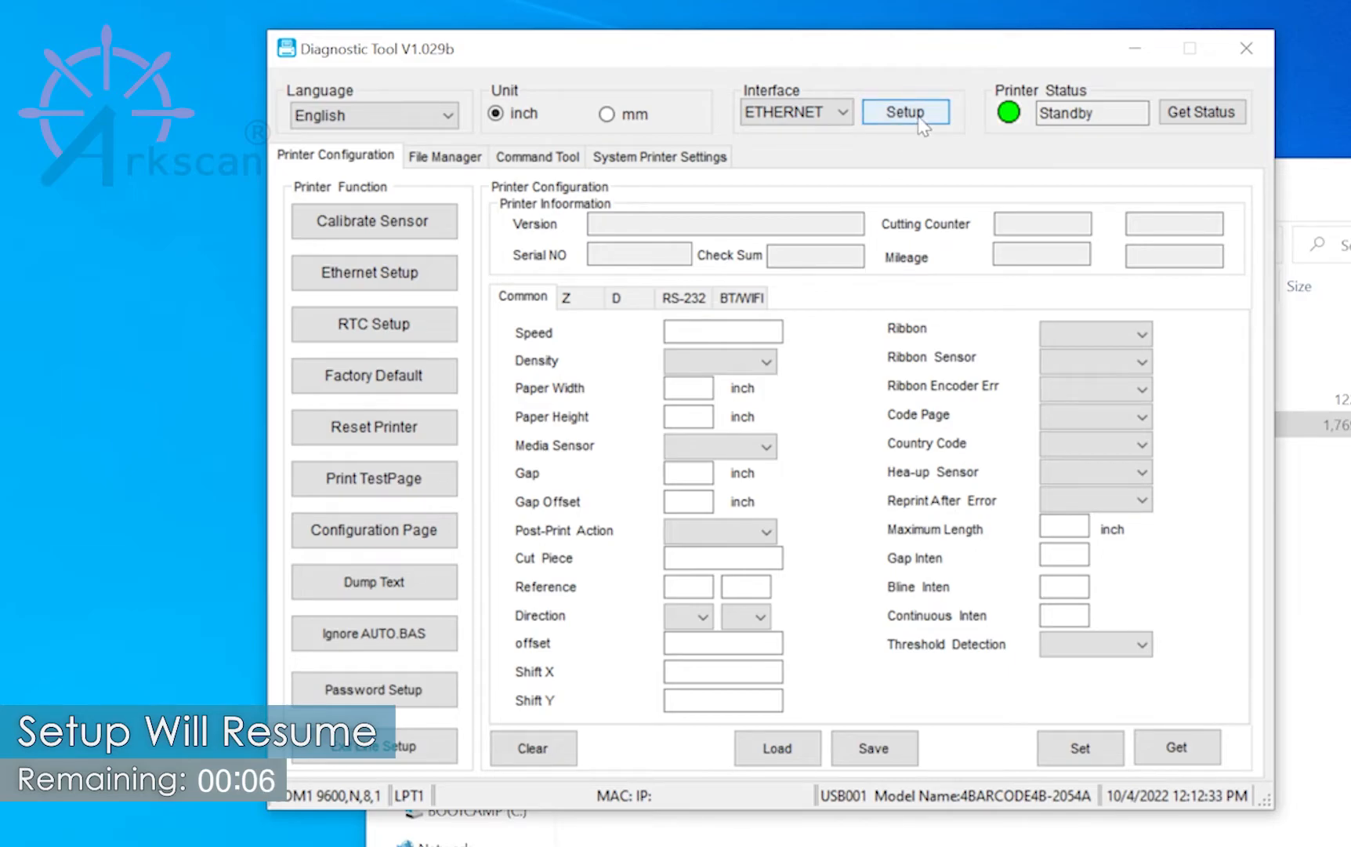
pyautogui.click(480, 617)
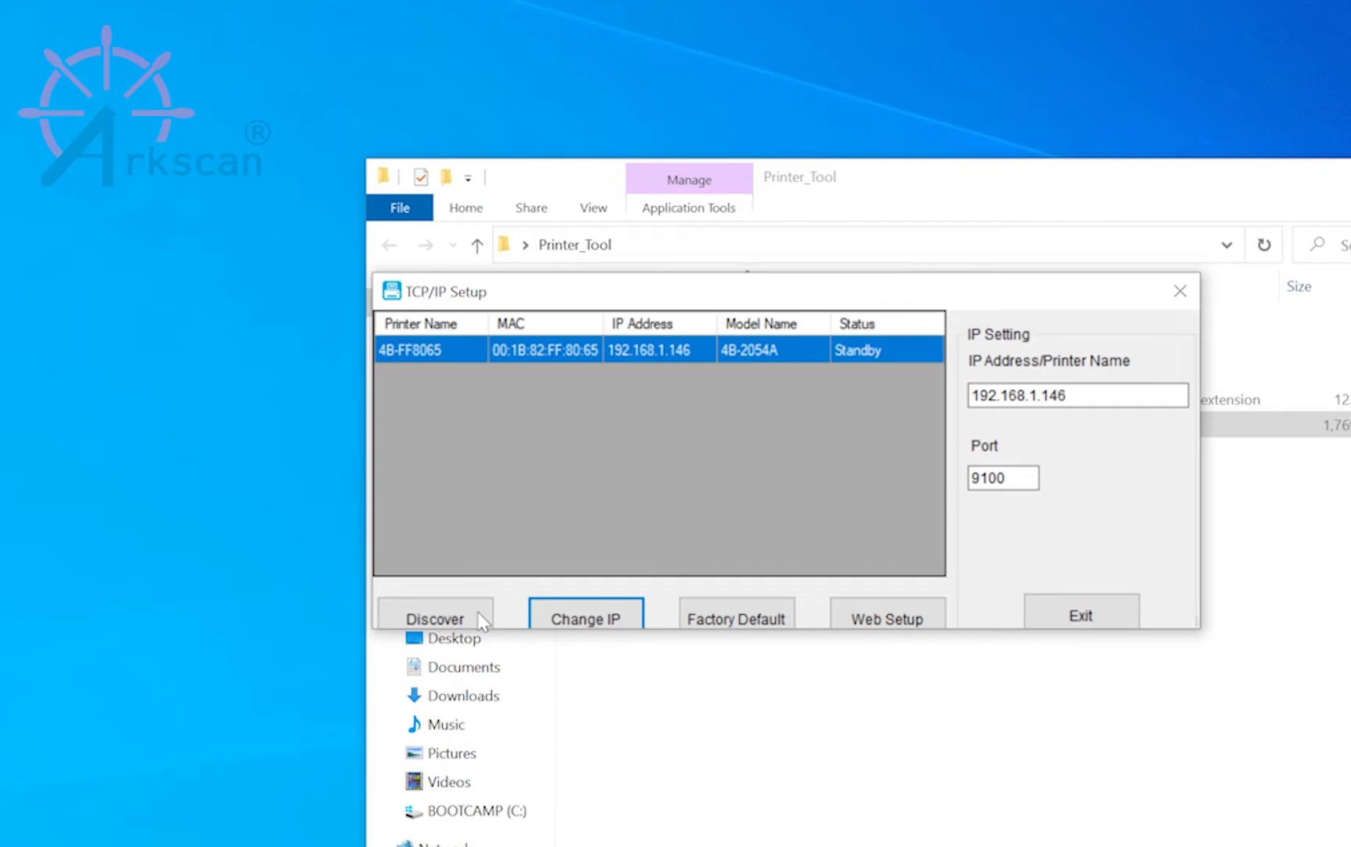
pyautogui.click(1067, 612)
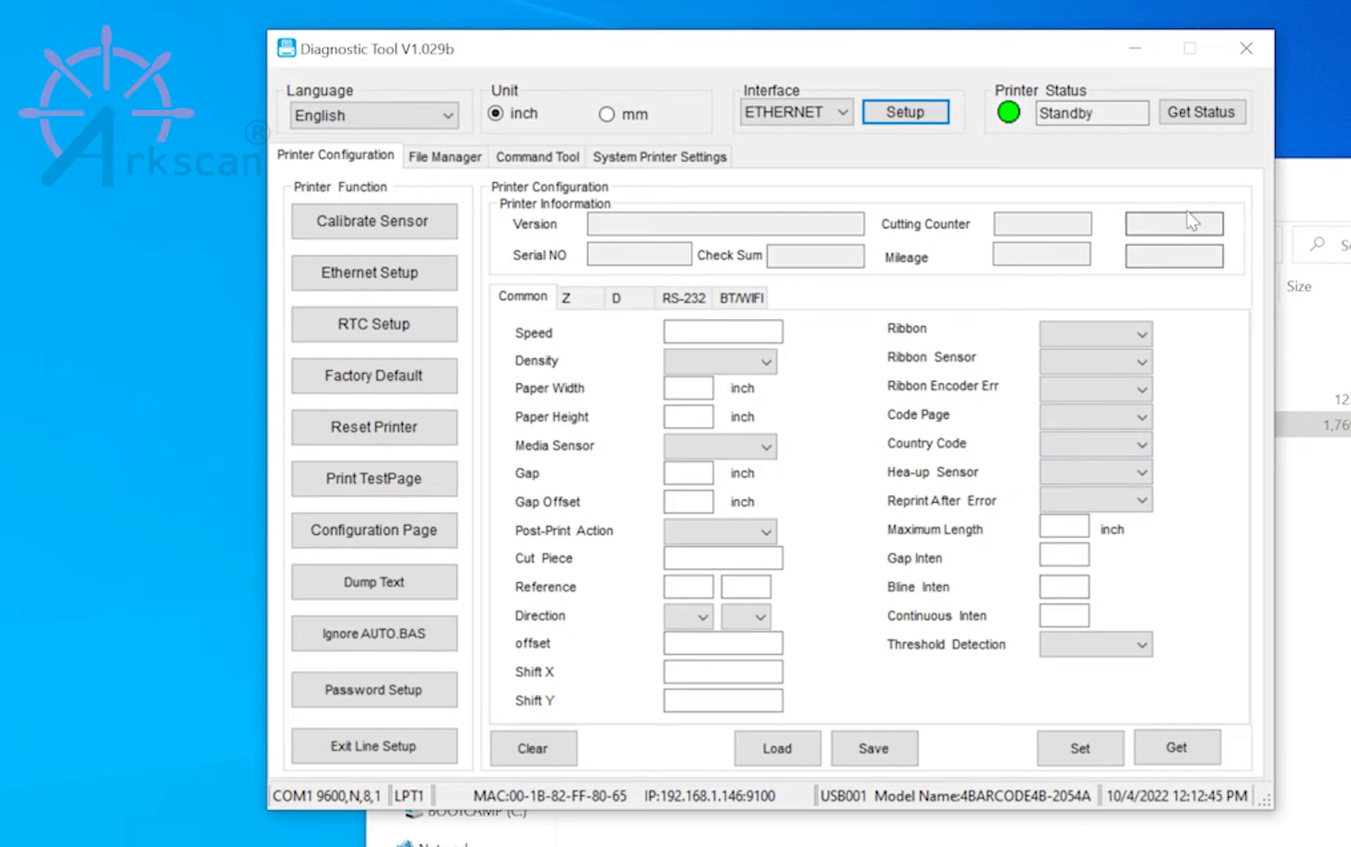
# Check the printer's status over Ethernet and read its current configuration into the tool
pyautogui.click(1208, 119)
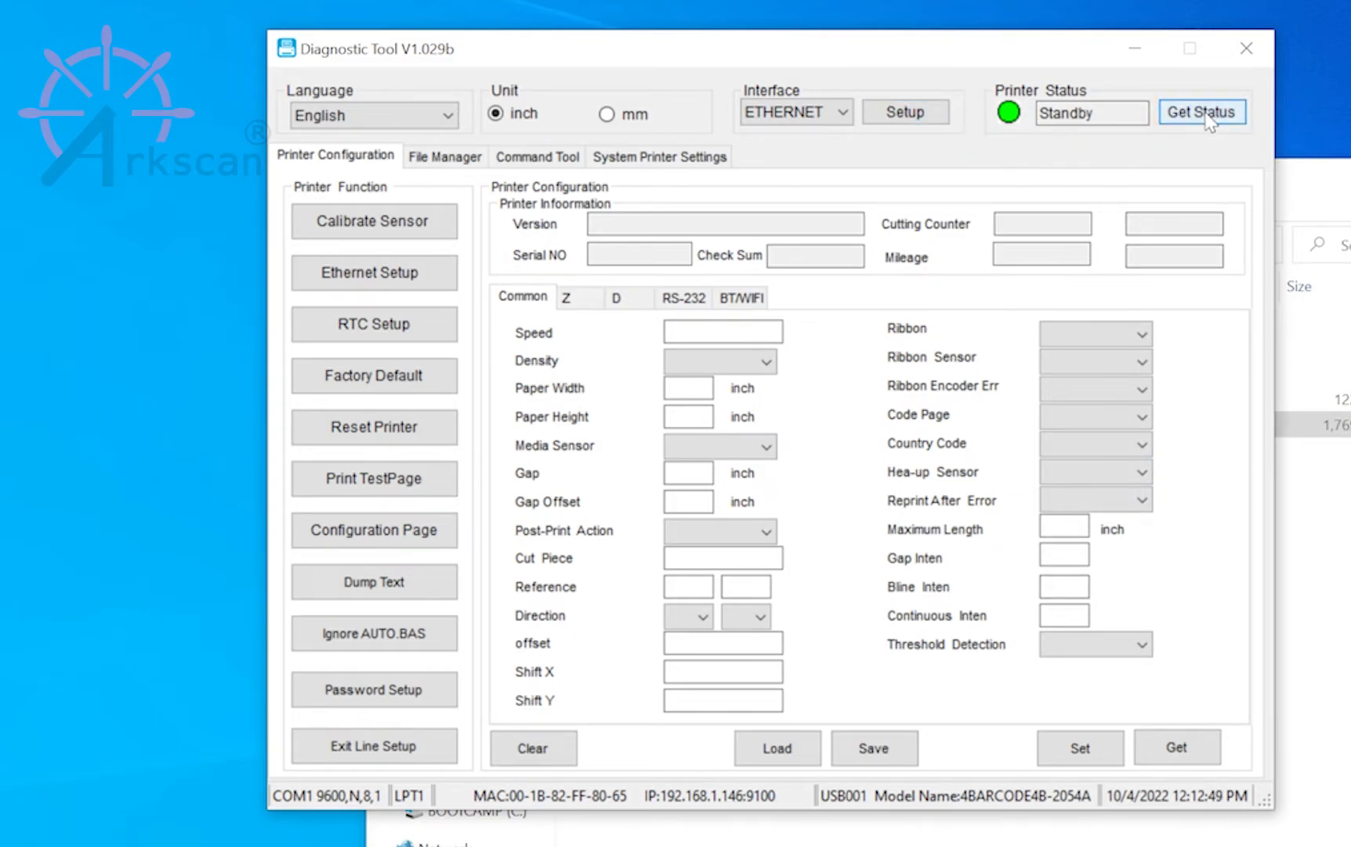
pyautogui.click(1196, 752)
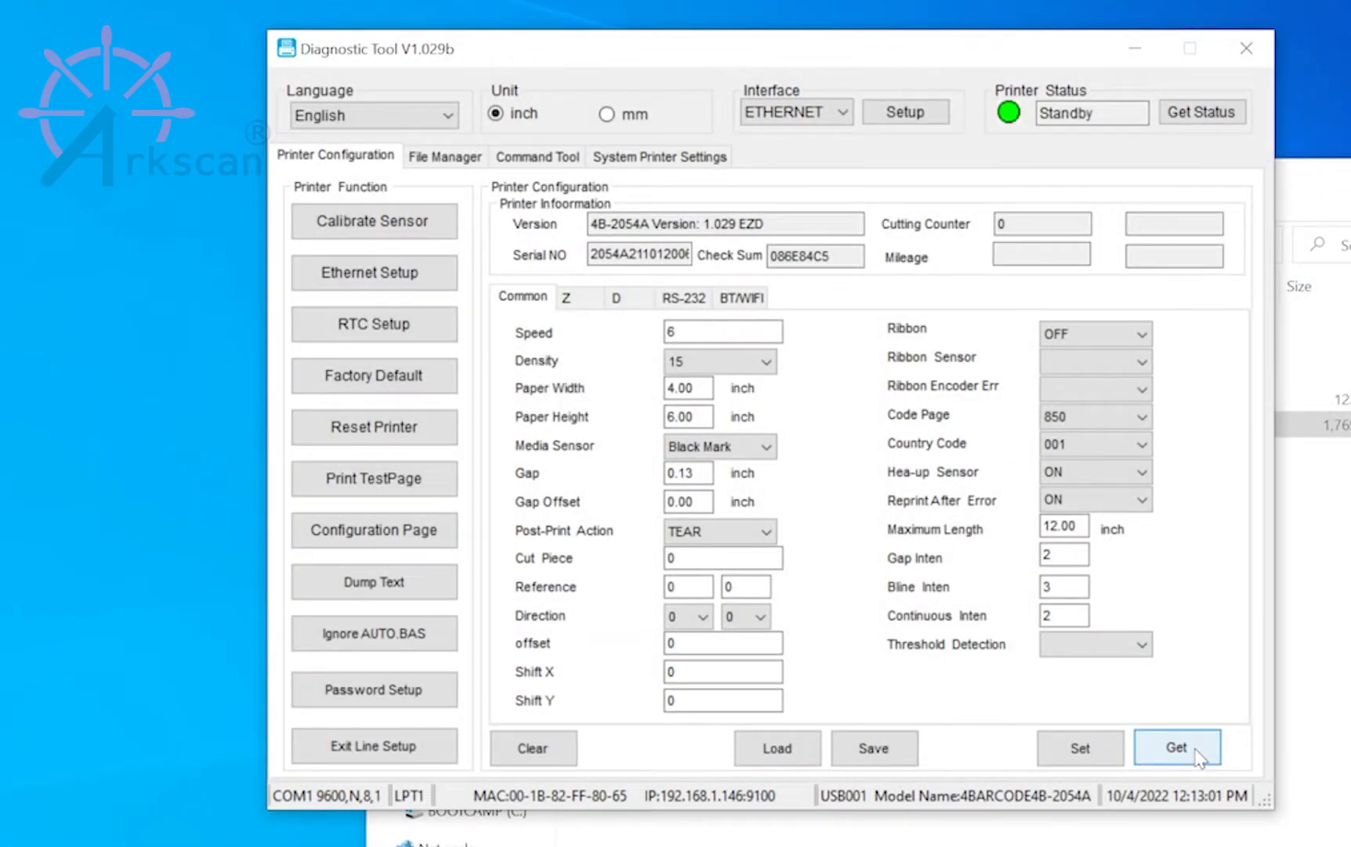
# Apply the static IP 192.168.1.146 in the printer's Ethernet setup and copy that address before closing the diagnostic tool
pyautogui.click(441, 285)
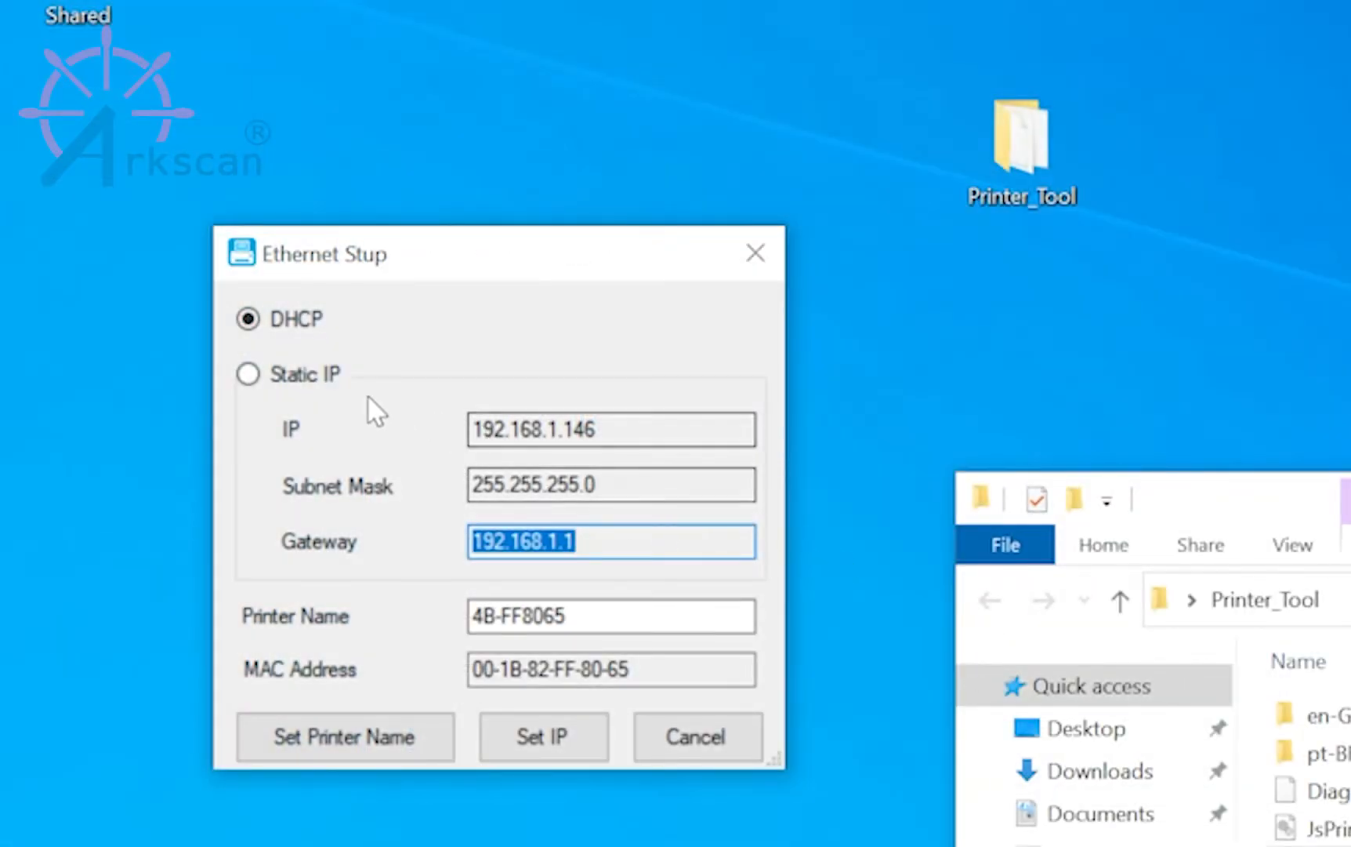
pyautogui.click(249, 374)
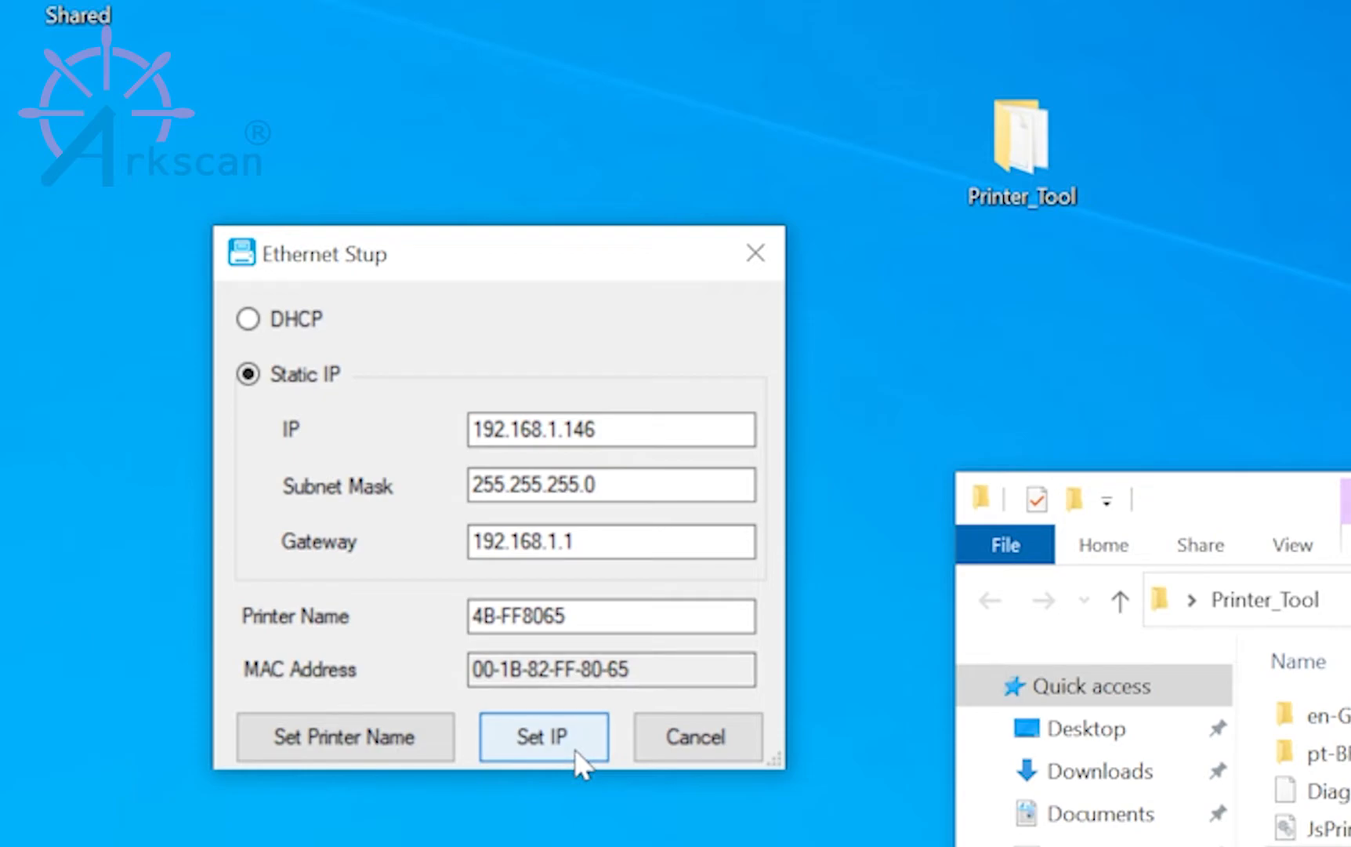
pyautogui.doubleClick(615, 431)
pyautogui.hotkey('ctrl', 'c')
pyautogui.click(755, 270)
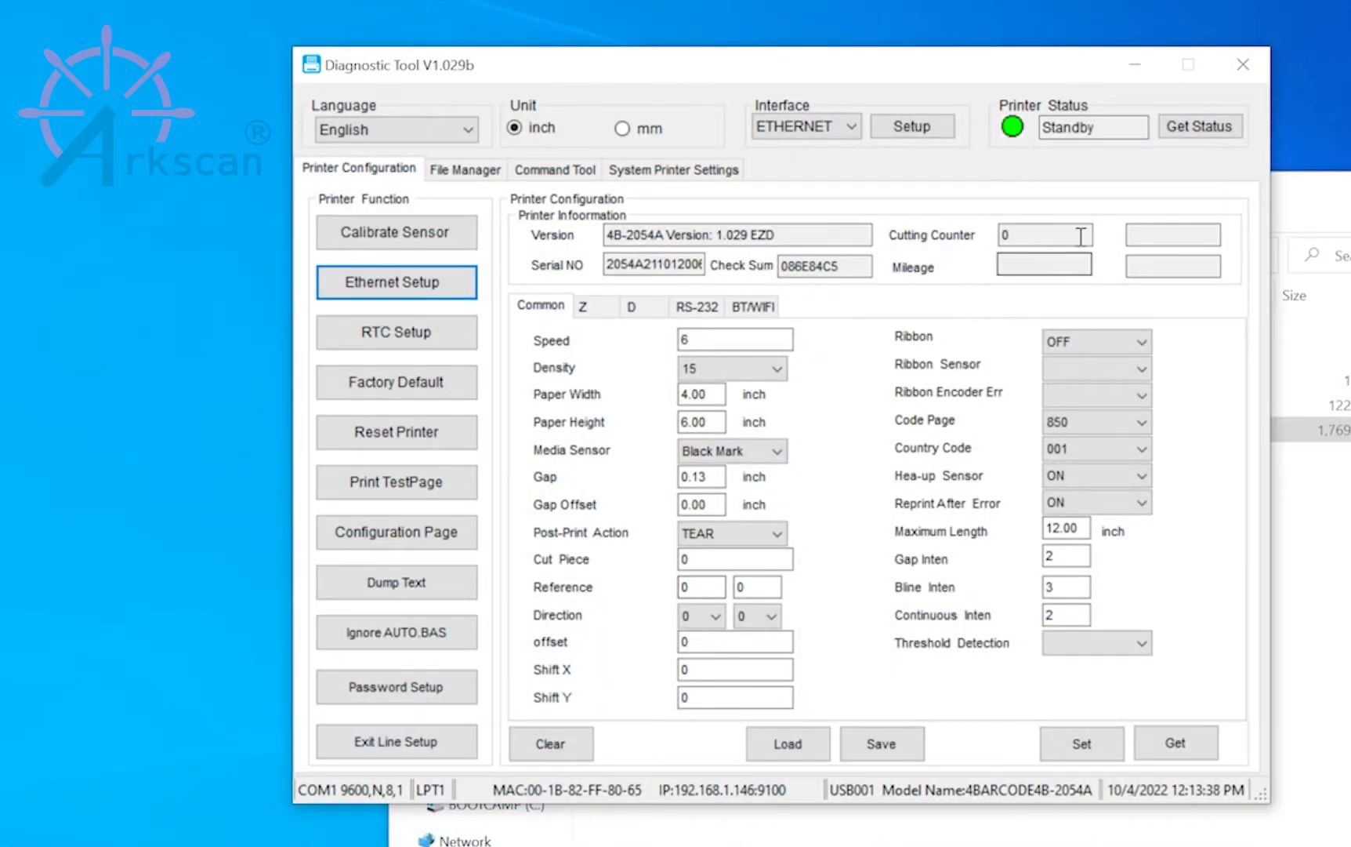
pyautogui.click(1246, 69)
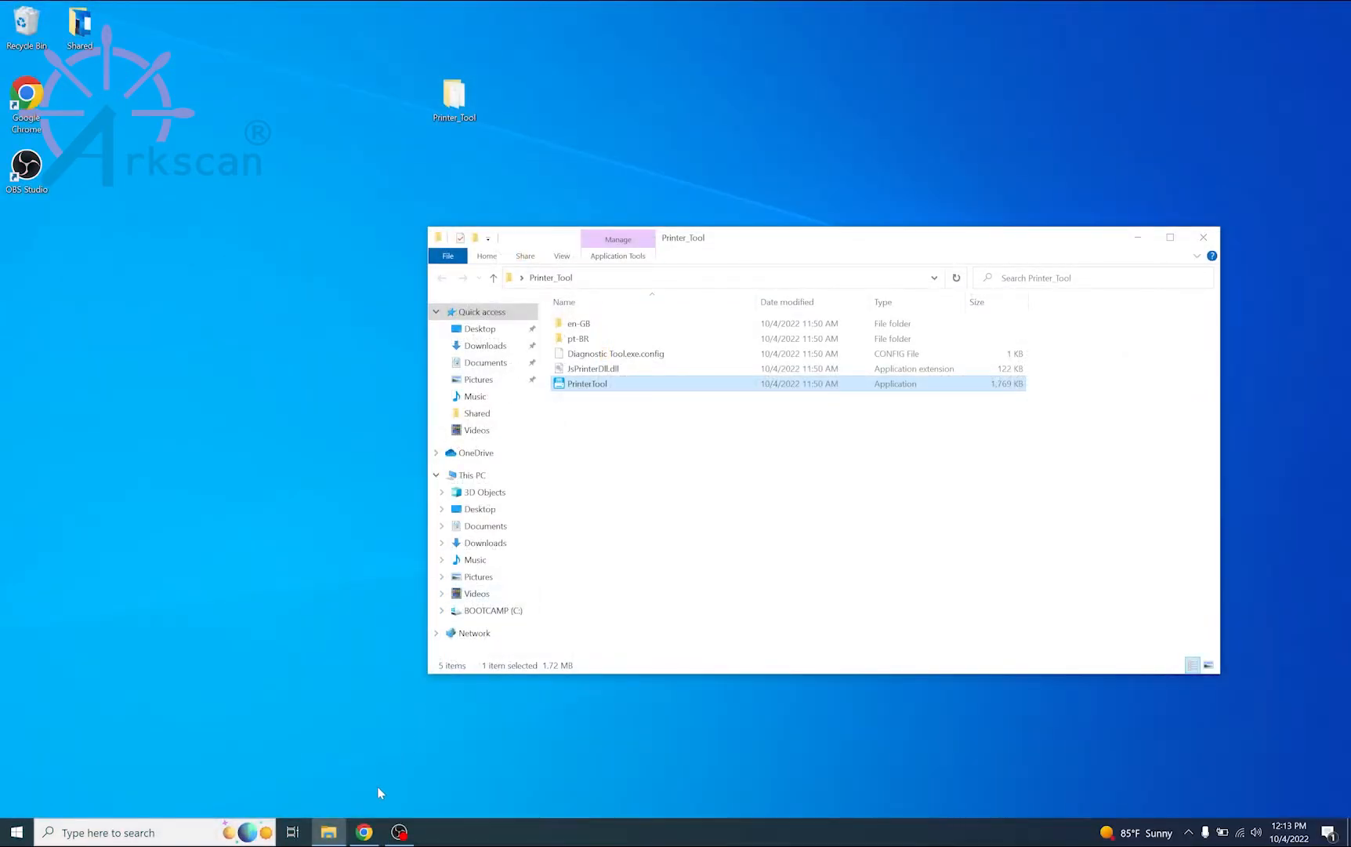
# Switch to Chrome, load the printer's web configuration at 192.168.1.146 in a new tab, and open its Network settings
pyautogui.click(364, 832)
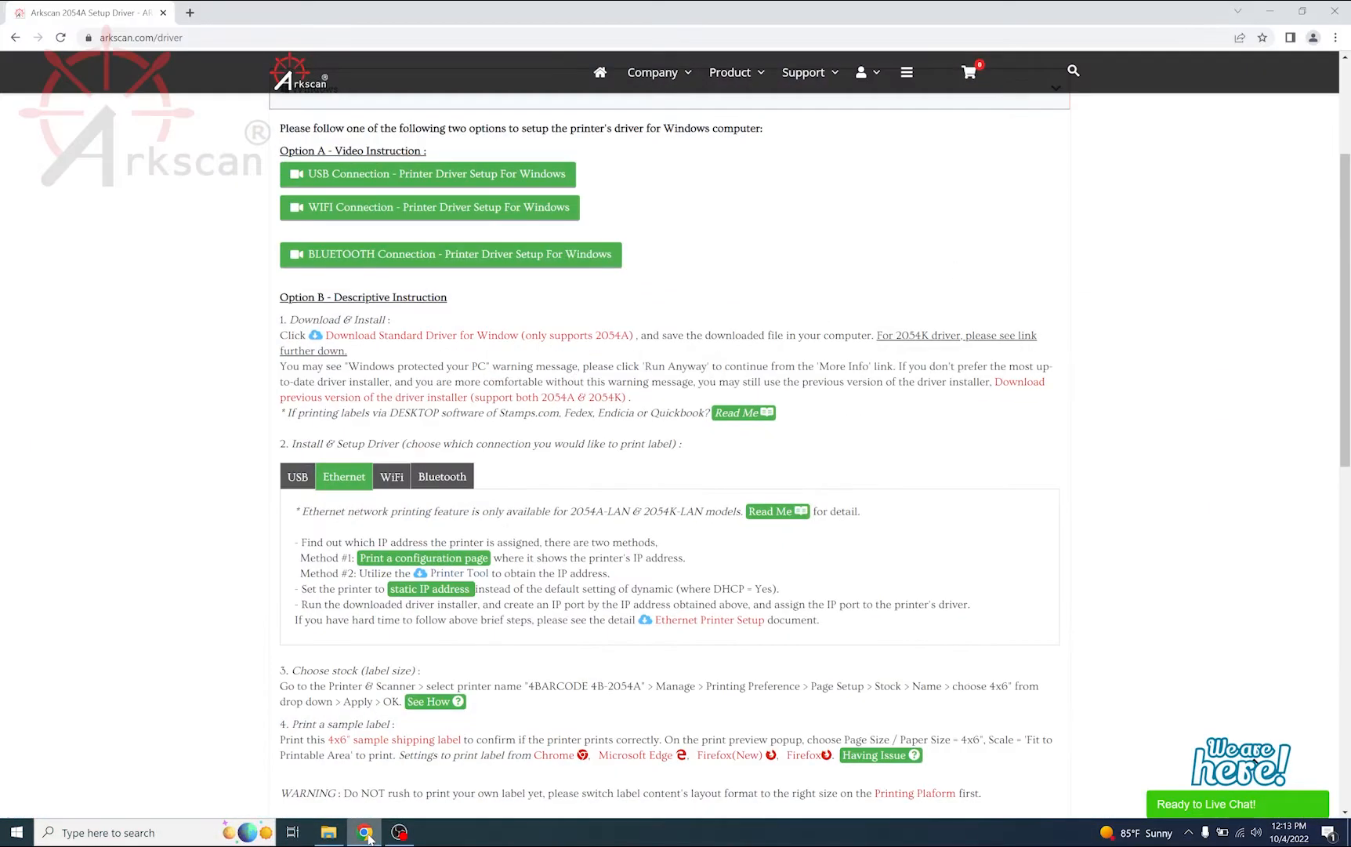
pyautogui.click(190, 13)
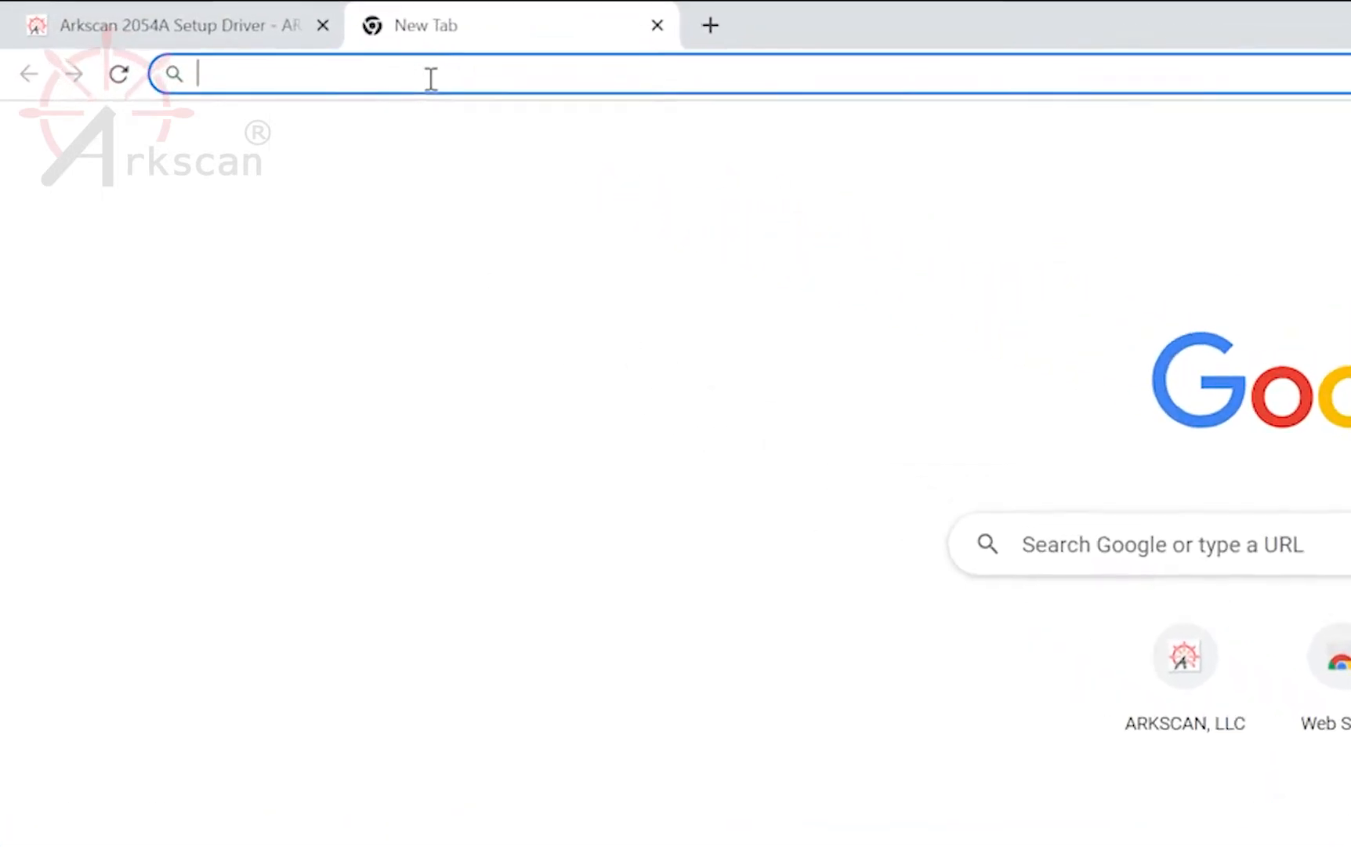
pyautogui.hotkey('ctrl', 'v')
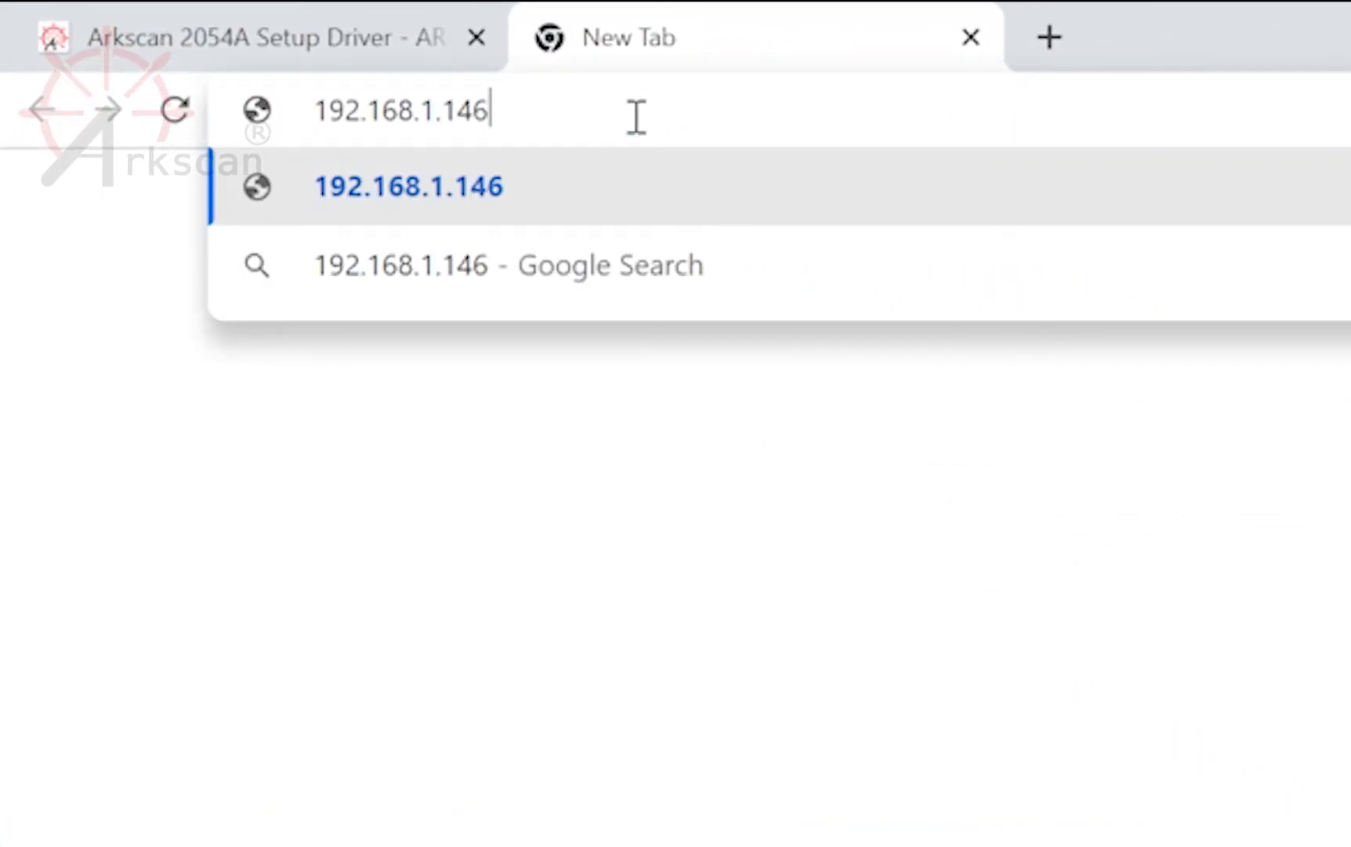
pyautogui.press('Return')
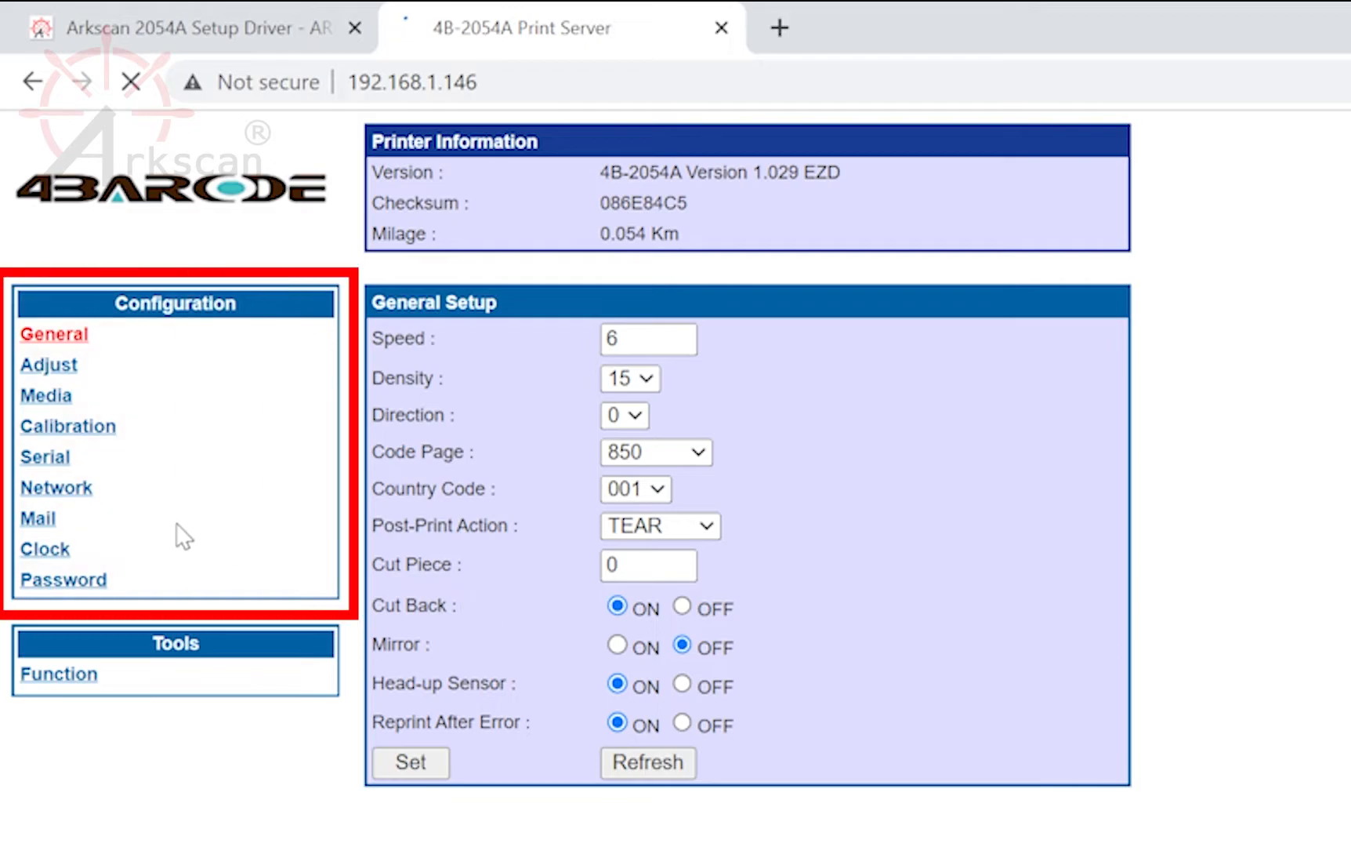
pyautogui.click(76, 494)
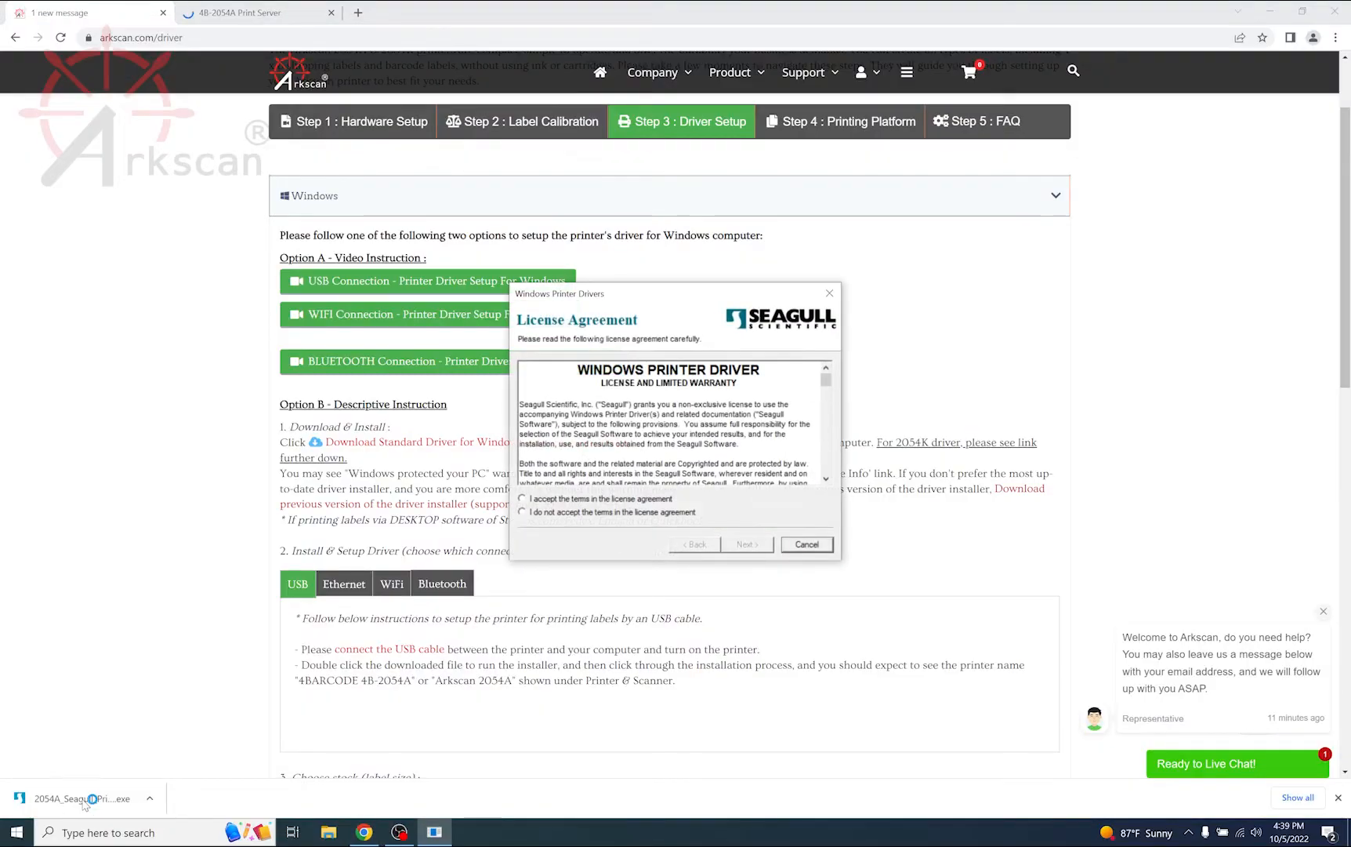
# Accept the Seagull driver licence, keep the default unpack directory, and unpack the drivers with the installation instructions option turned off
pyautogui.click(523, 499)
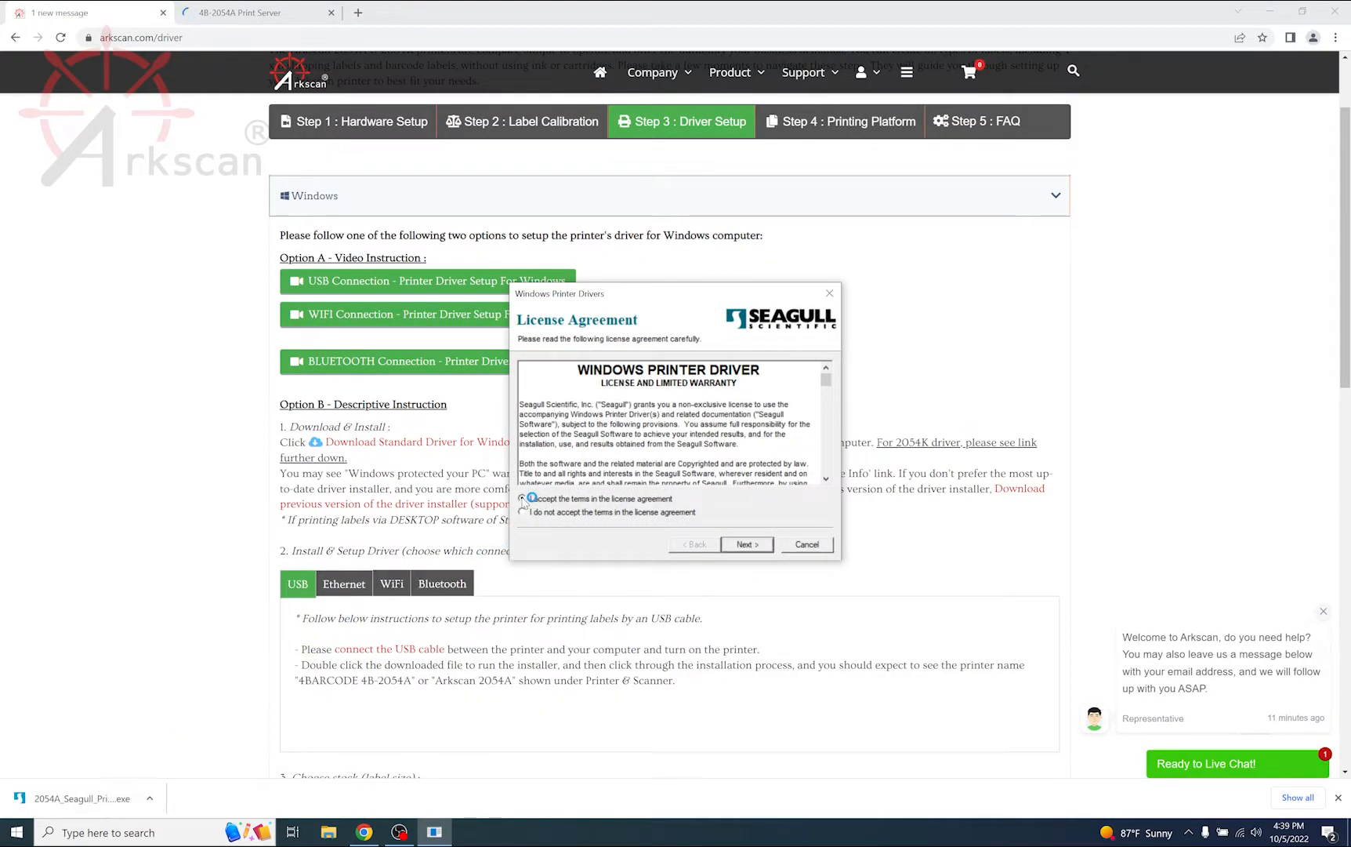
pyautogui.click(766, 546)
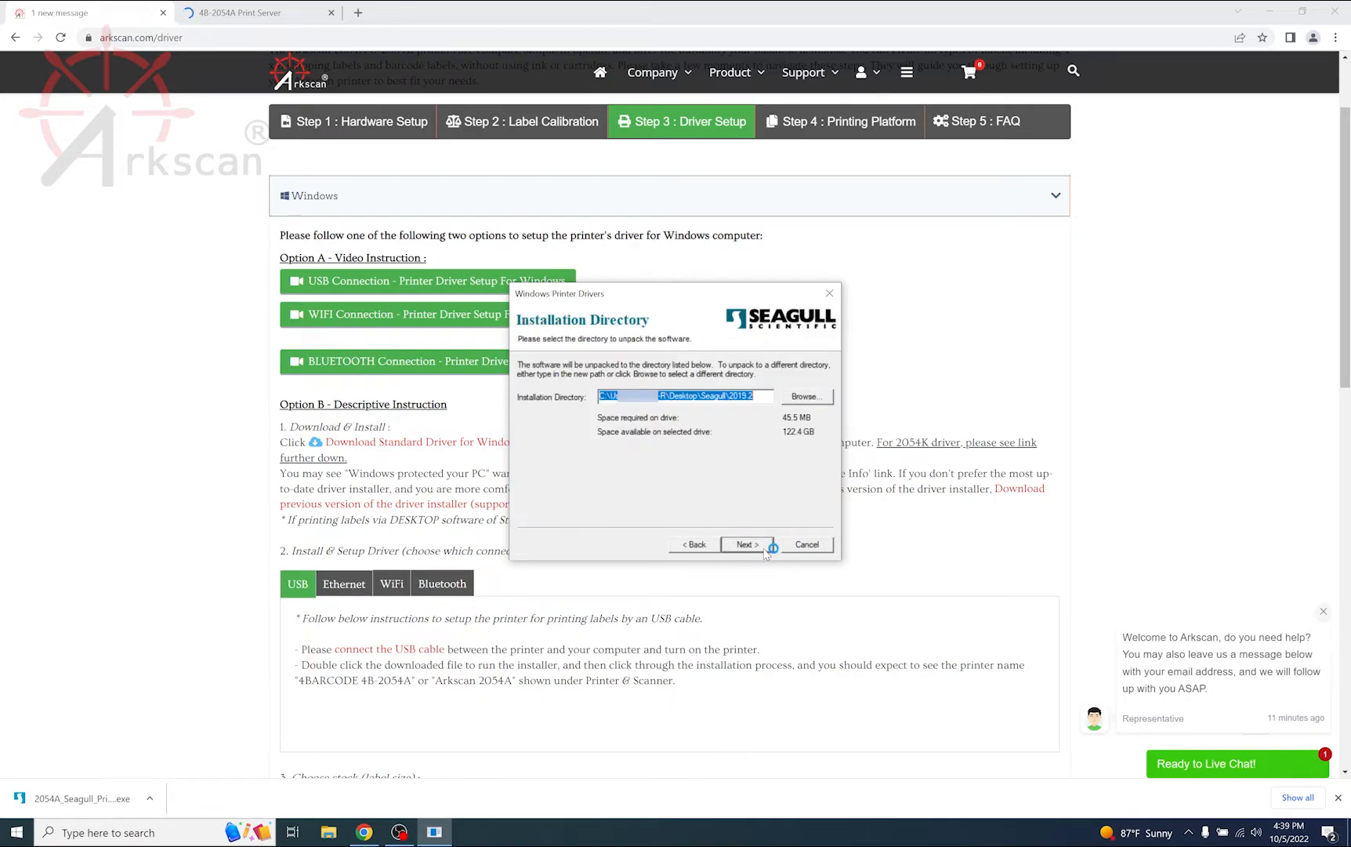
pyautogui.click(748, 544)
pyautogui.click(530, 430)
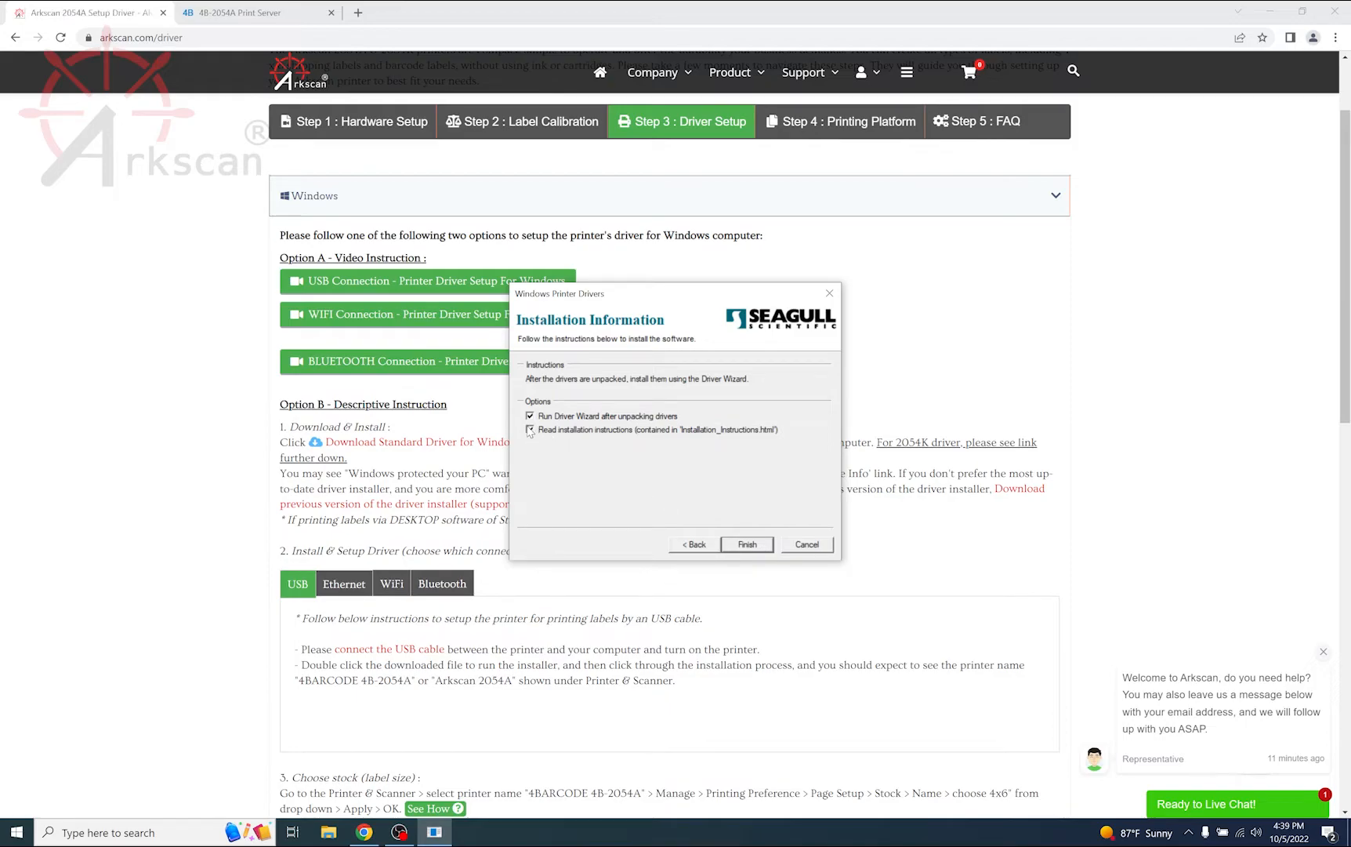
pyautogui.click(749, 550)
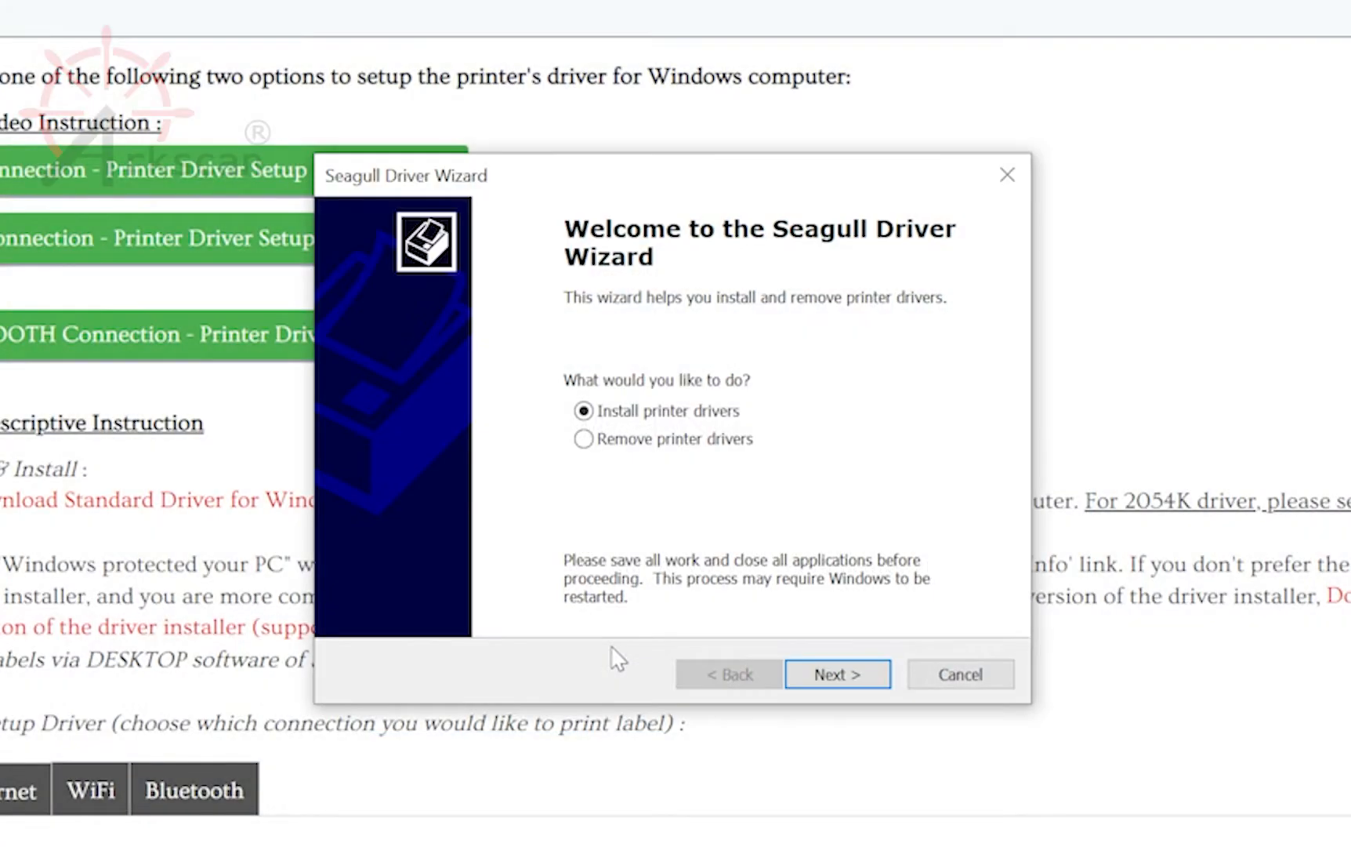
# Set the driver wizard to install a printer attached via Network (Ethernet or WiFi), using the model 4BARCODE 4B-2054K
pyautogui.click(862, 670)
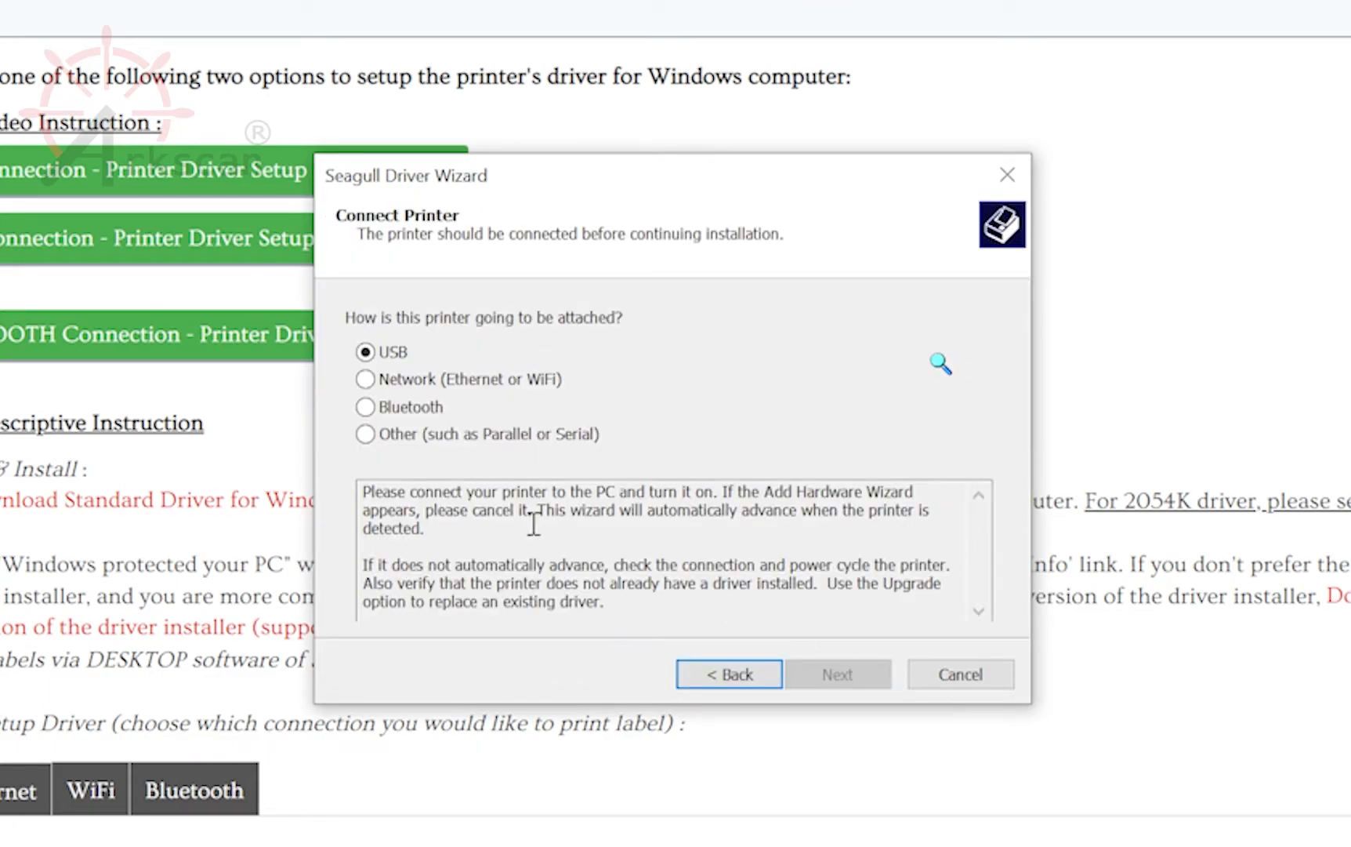
pyautogui.click(365, 379)
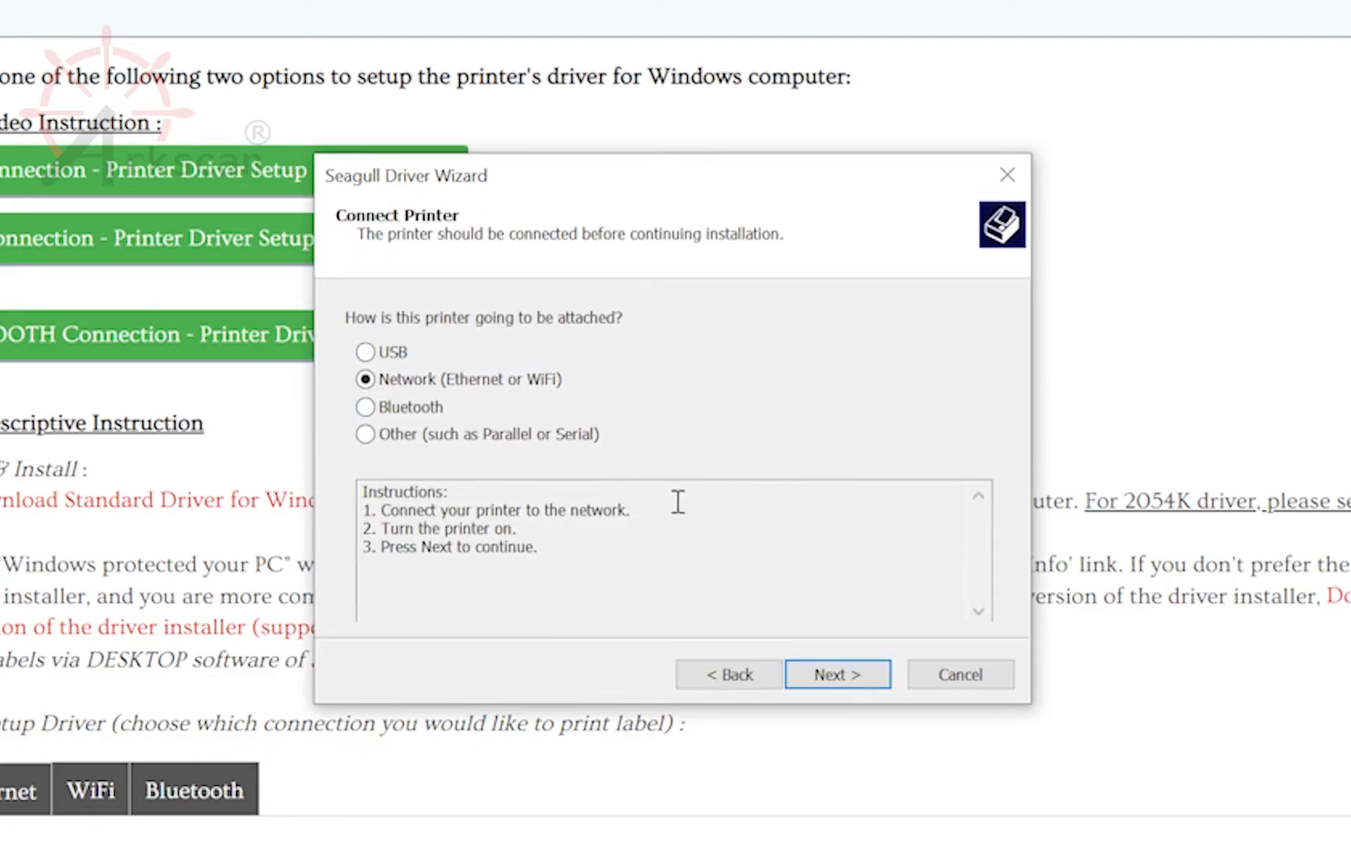
pyautogui.click(853, 680)
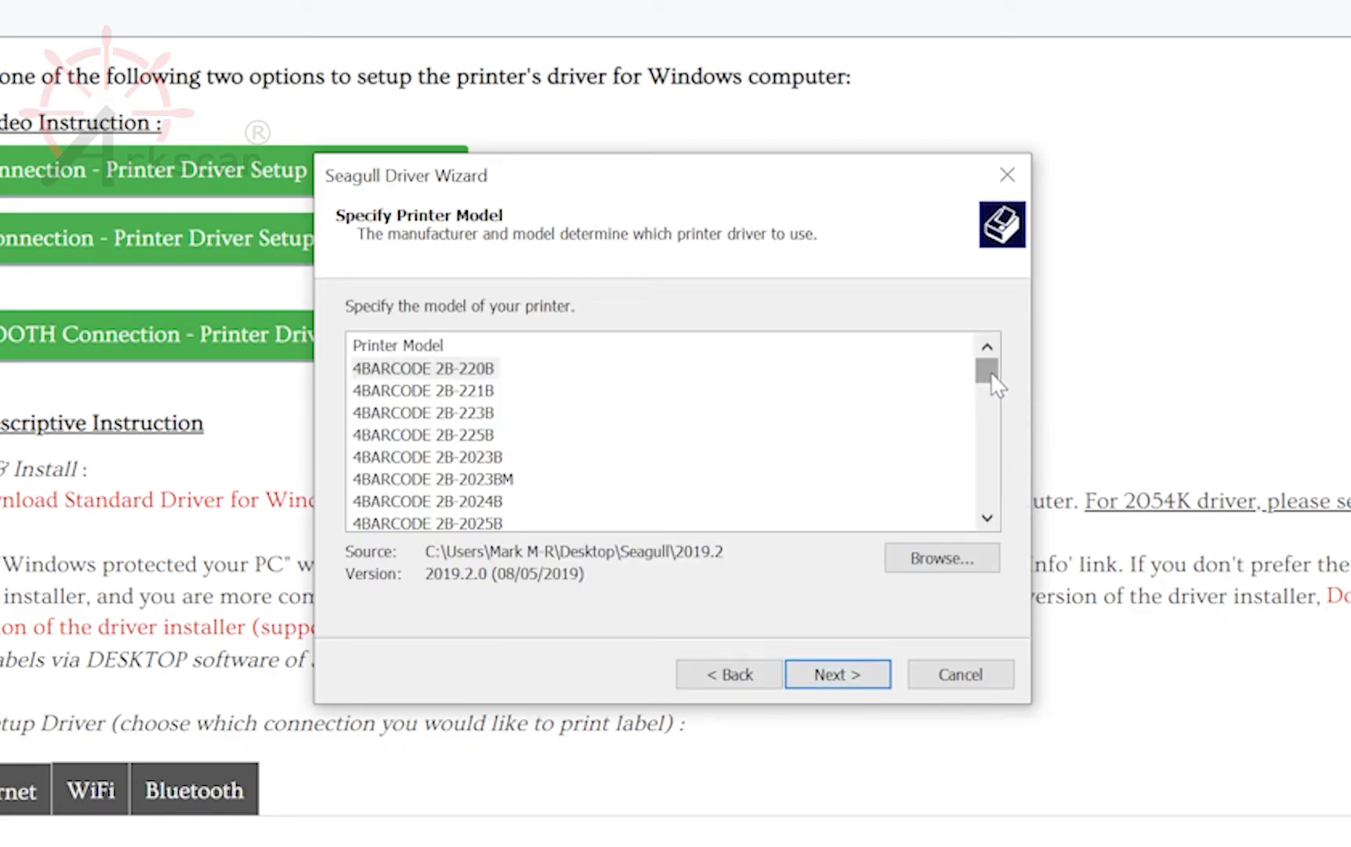
pyautogui.moveTo(991, 371); pyautogui.dragTo(995, 455)
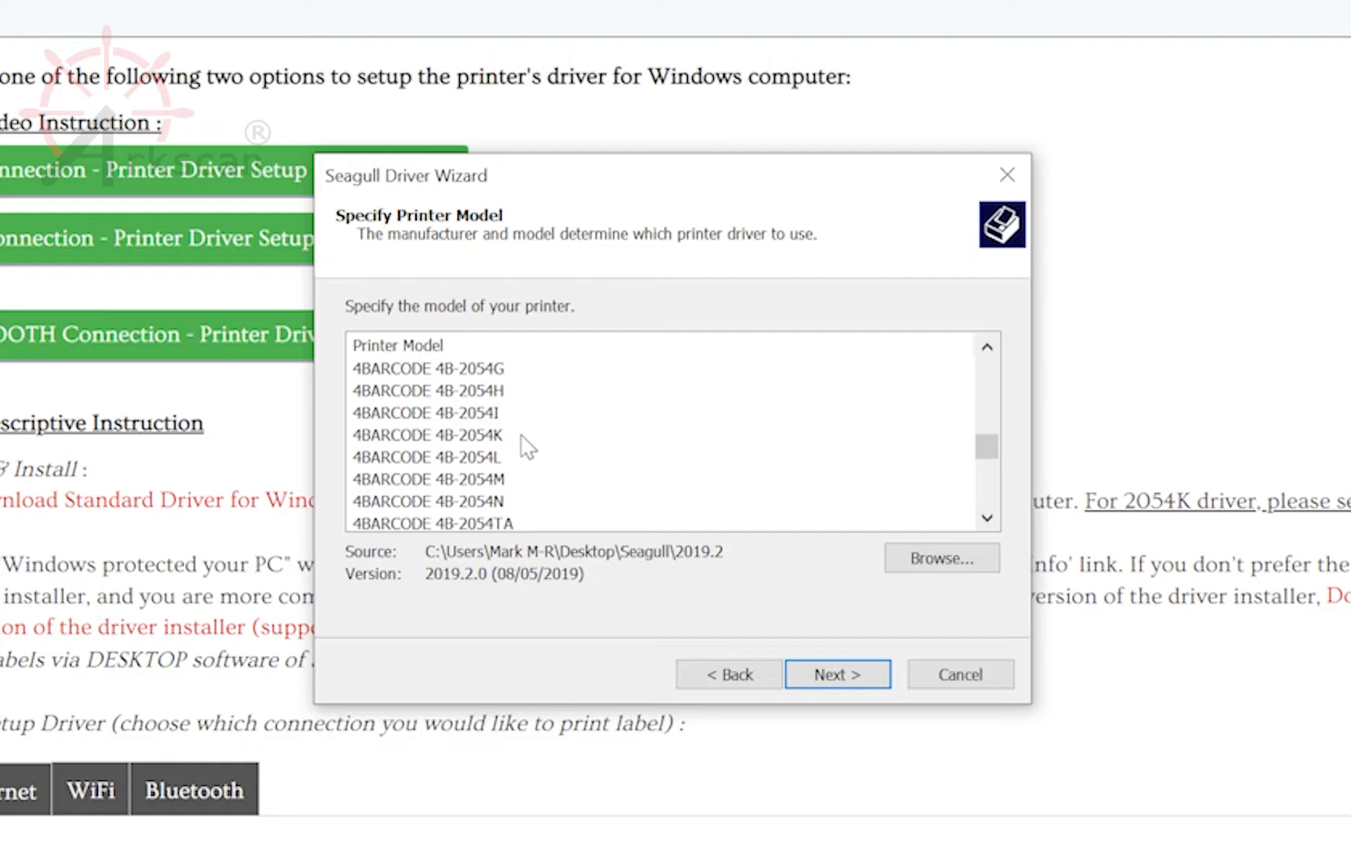
pyautogui.click(491, 439)
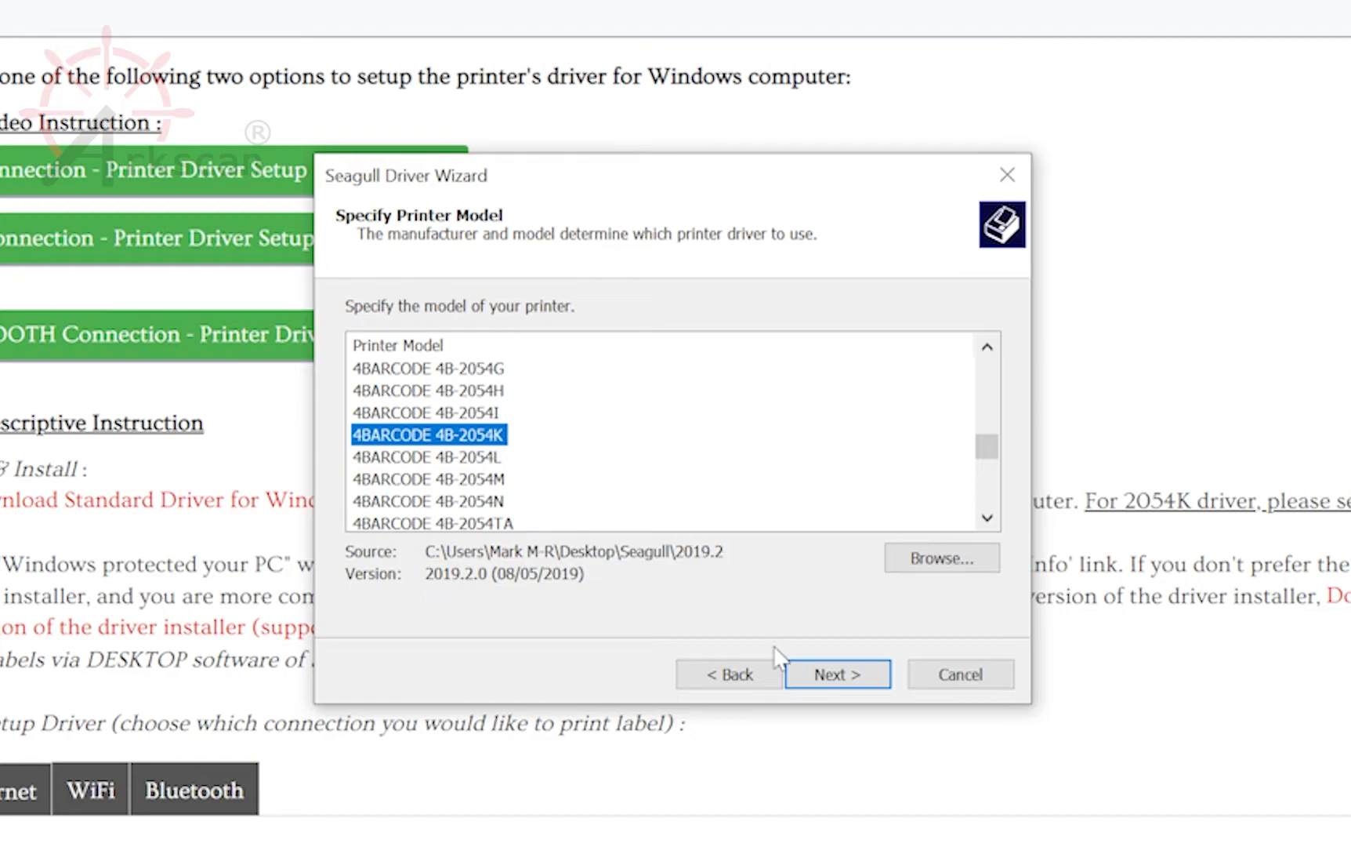
pyautogui.click(861, 667)
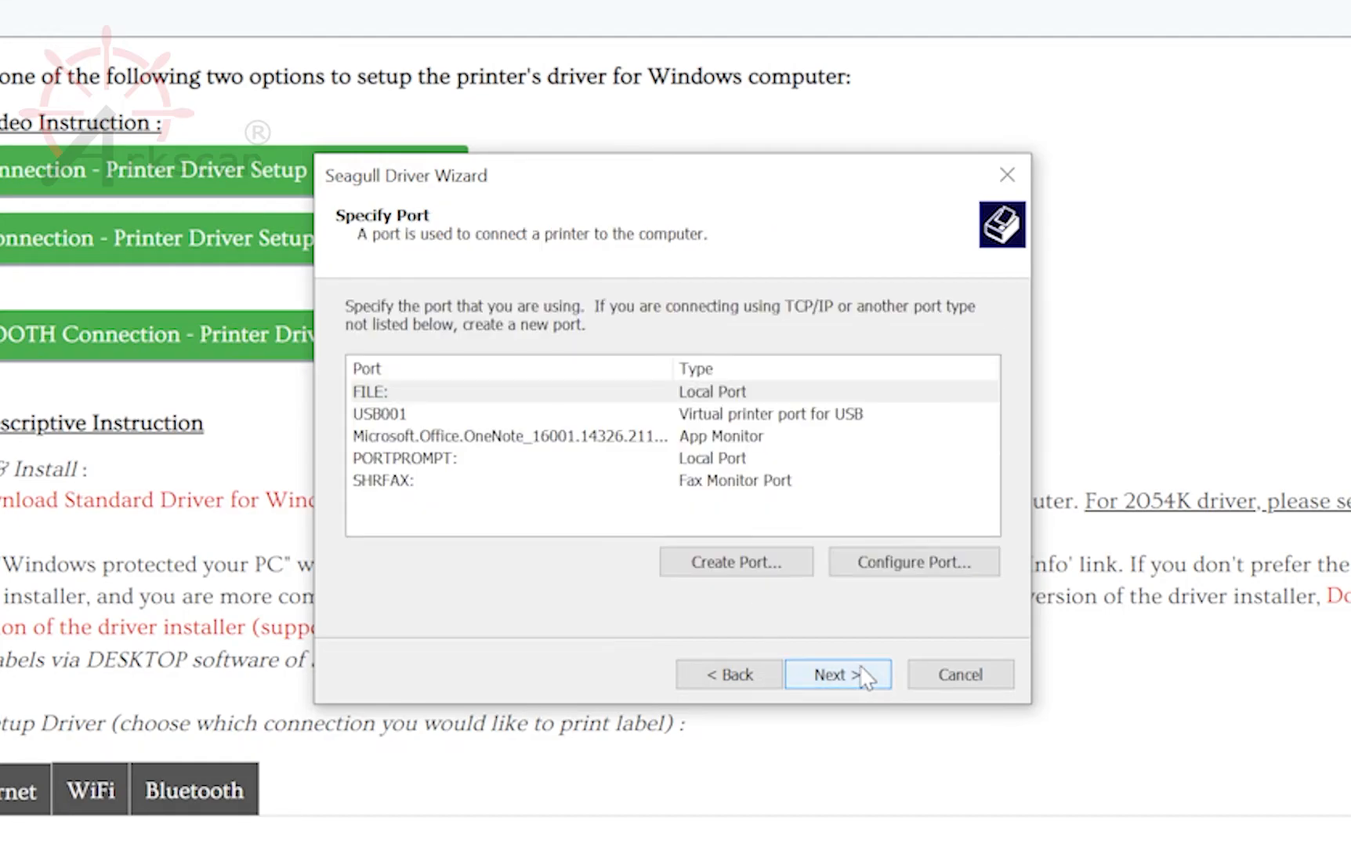
# Create a Standard TCP/IP port for IP address 192.168.1.146 with the Generic Network Card device type
pyautogui.click(787, 564)
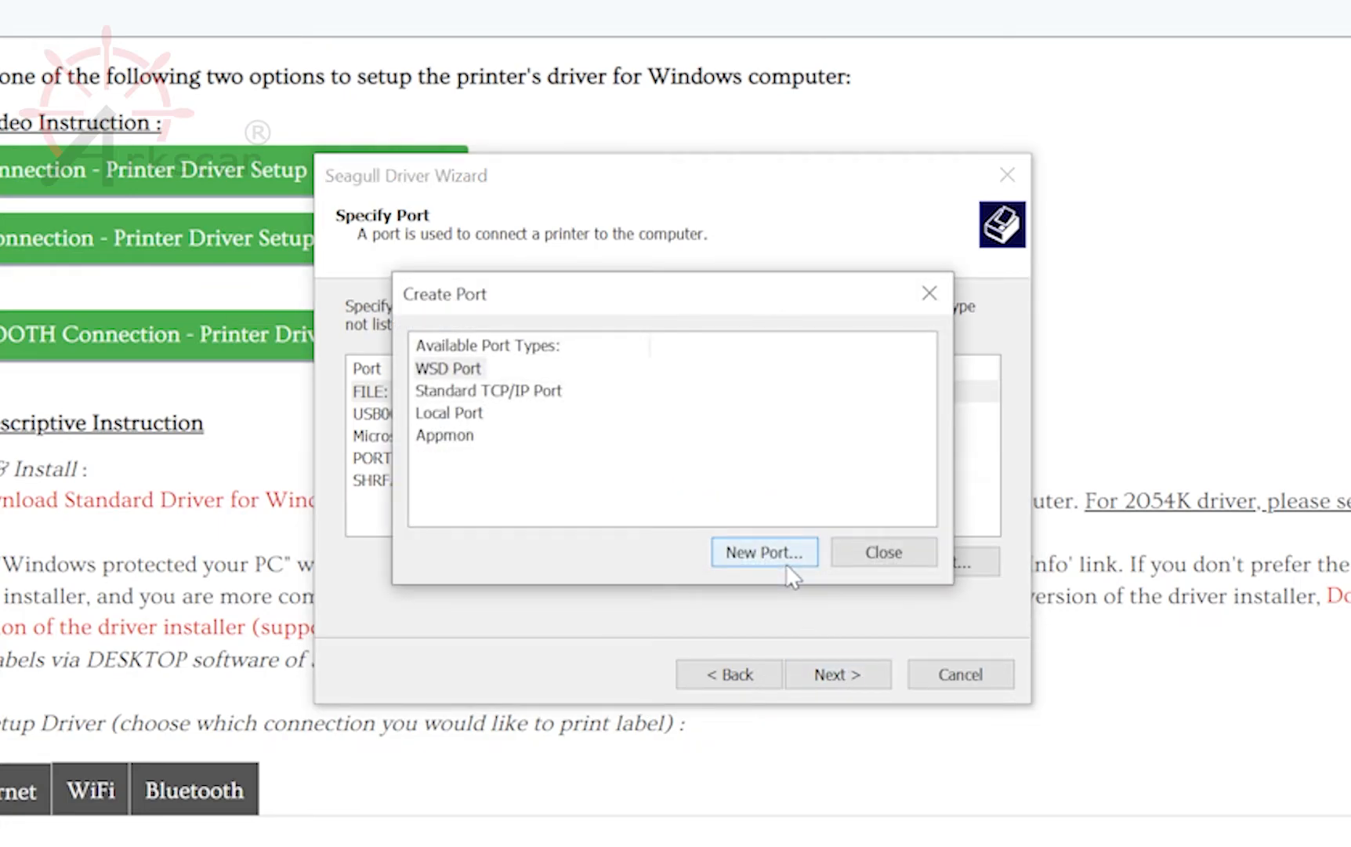
pyautogui.click(545, 394)
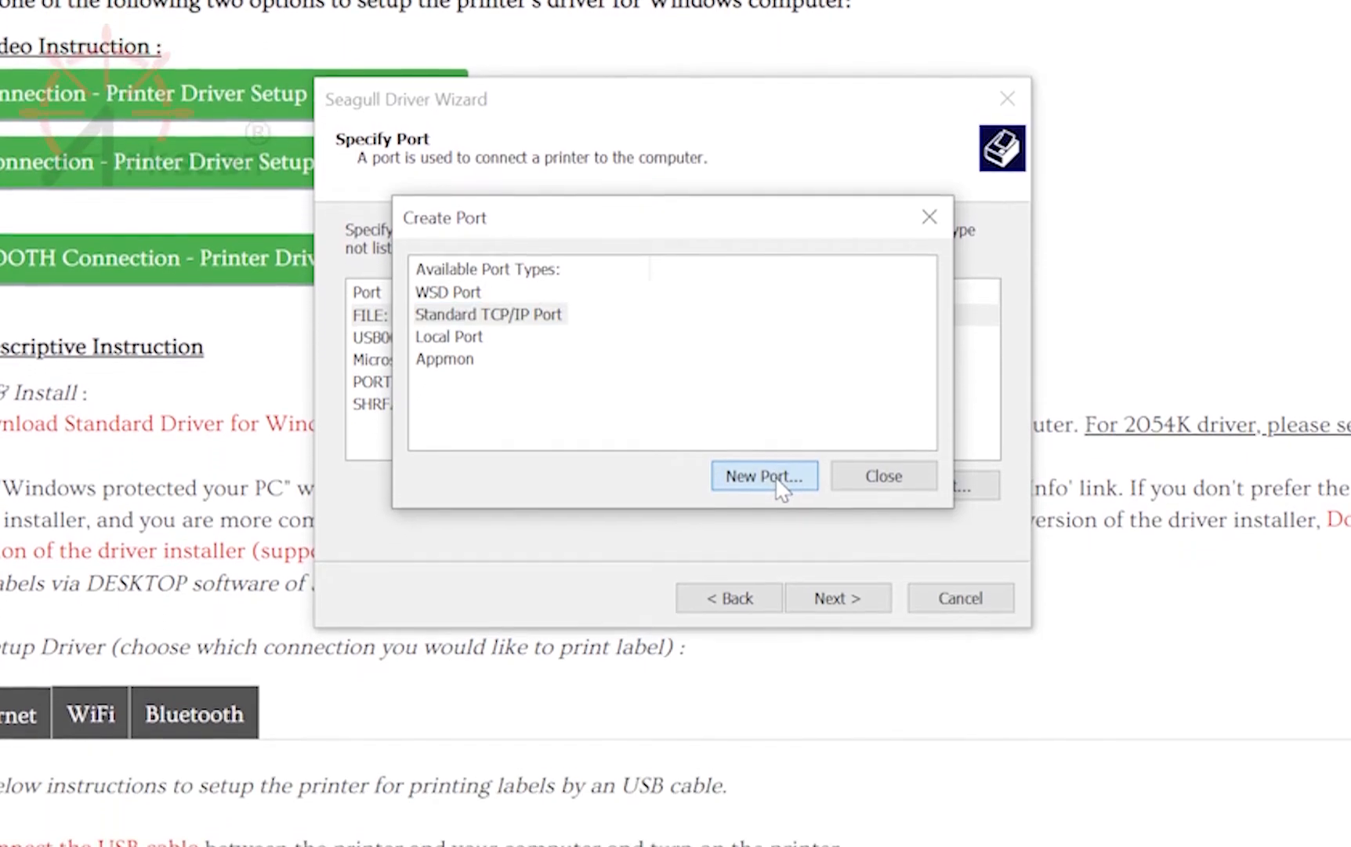
pyautogui.click(776, 554)
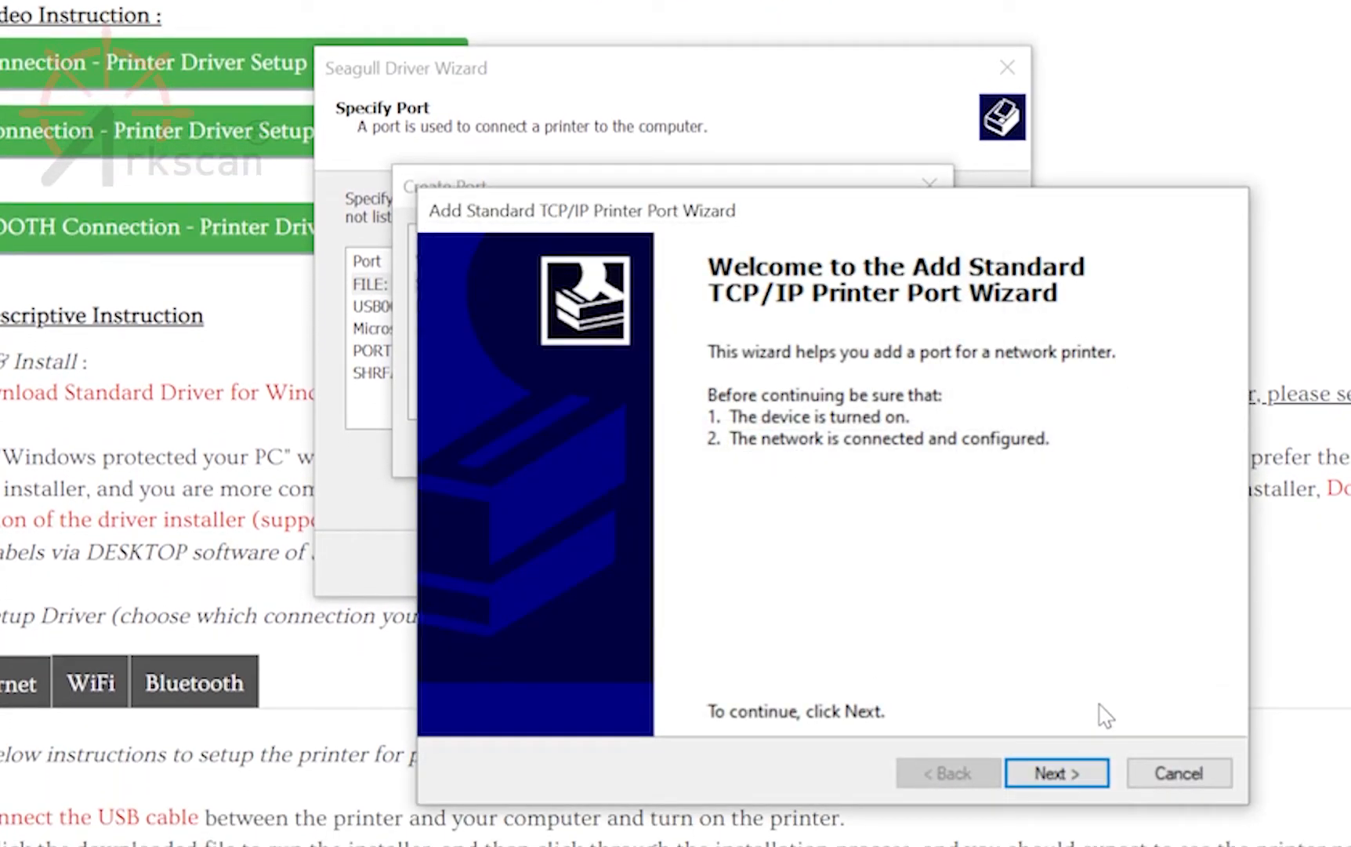
pyautogui.click(1077, 778)
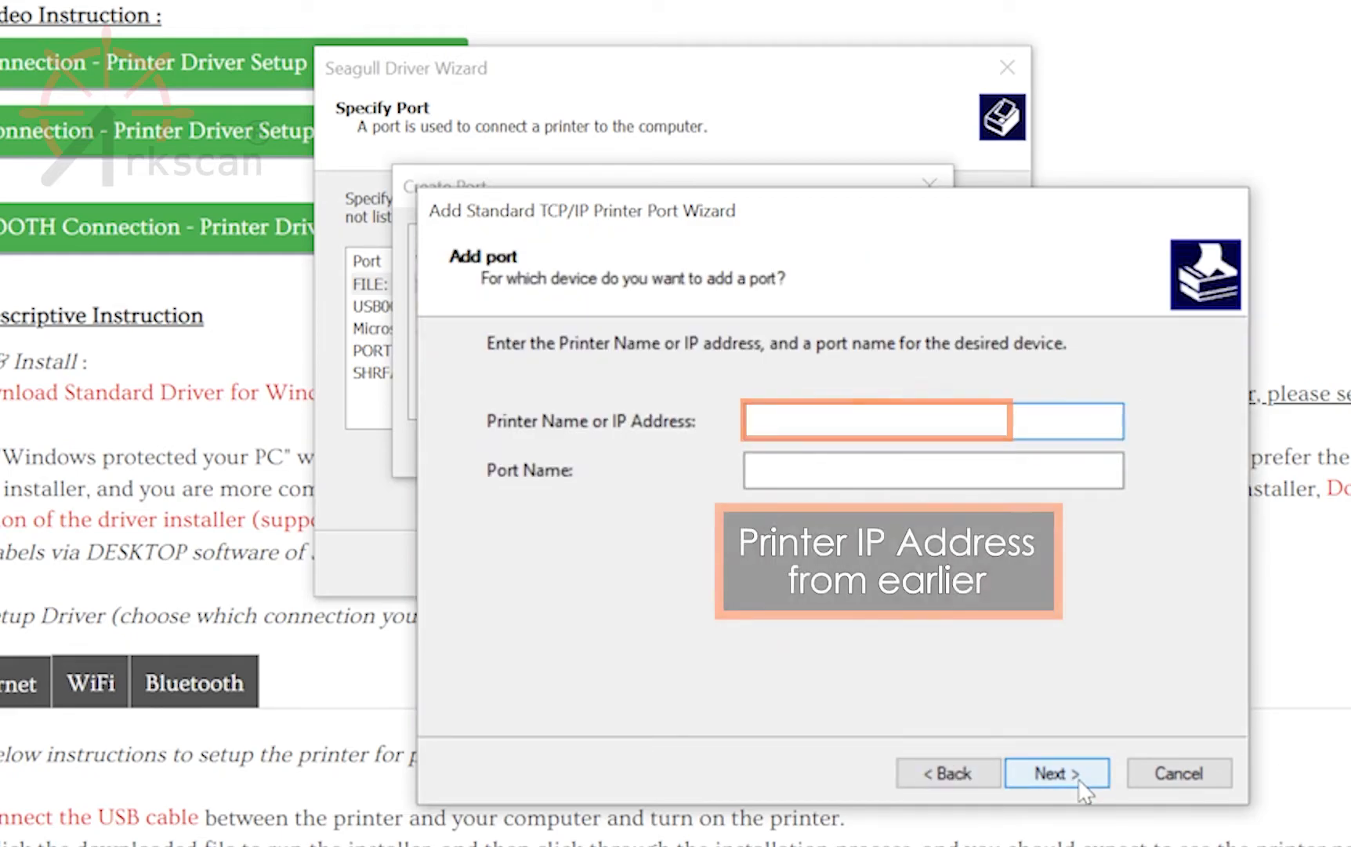
pyautogui.write('192.168.1.1')
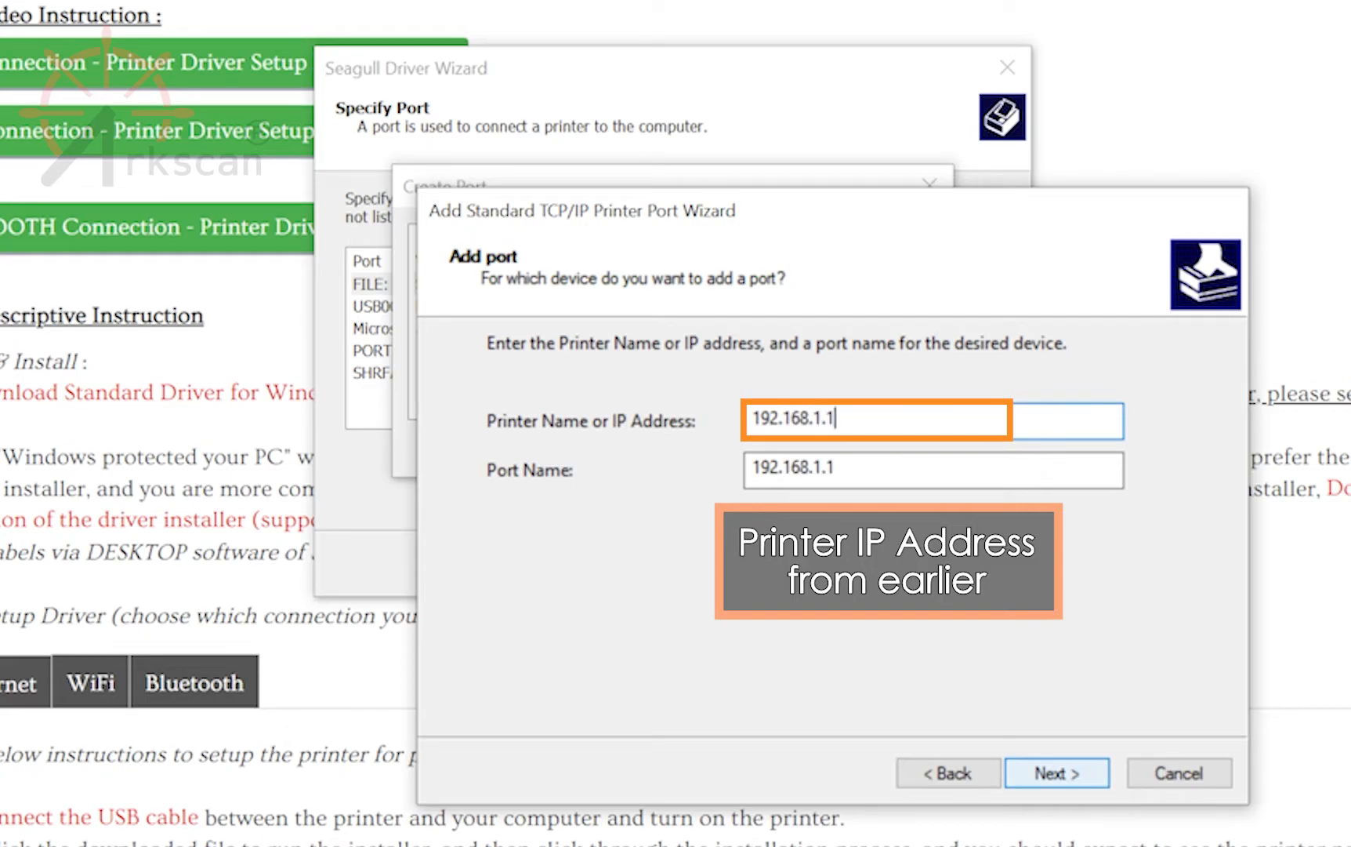
pyautogui.write('46')
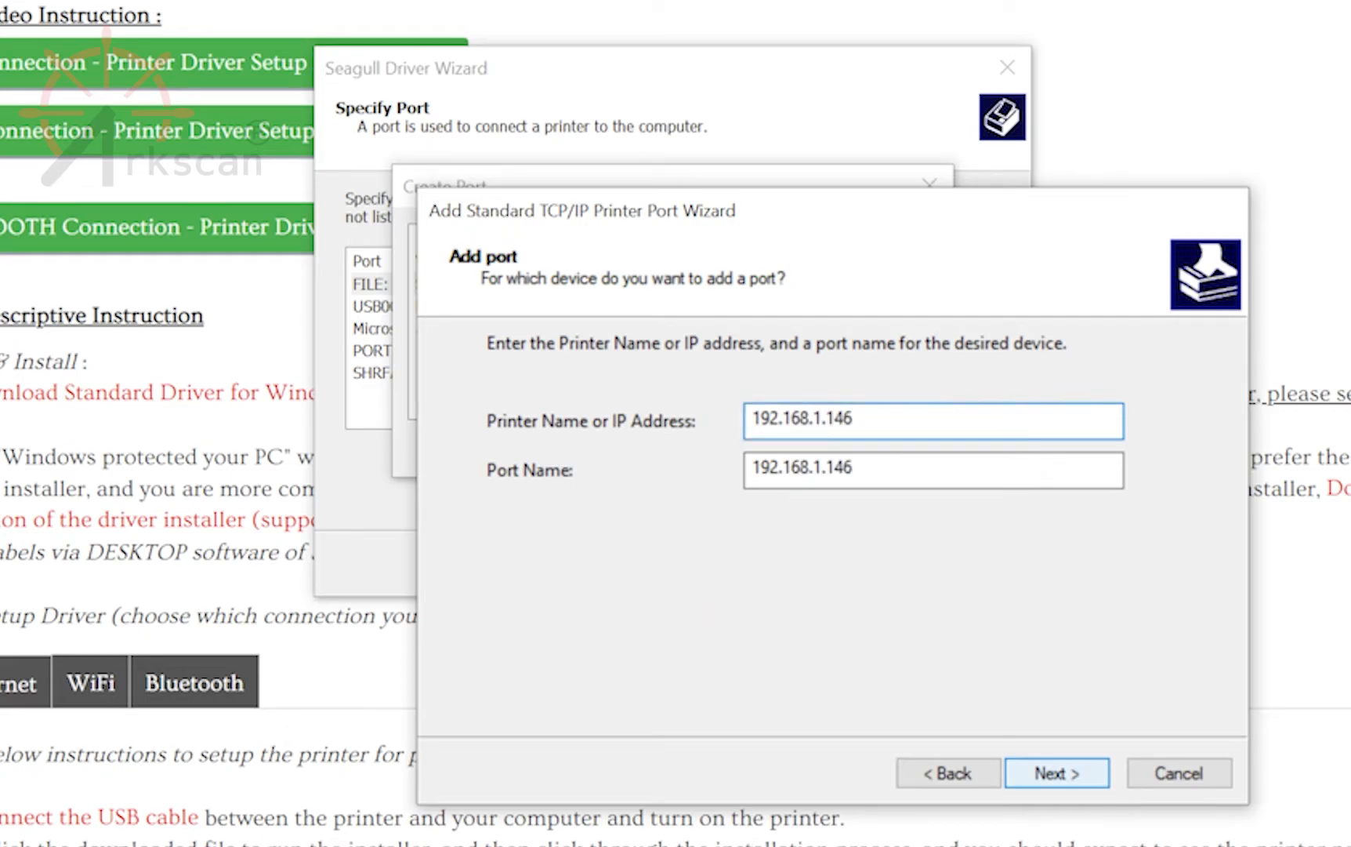
pyautogui.click(1098, 776)
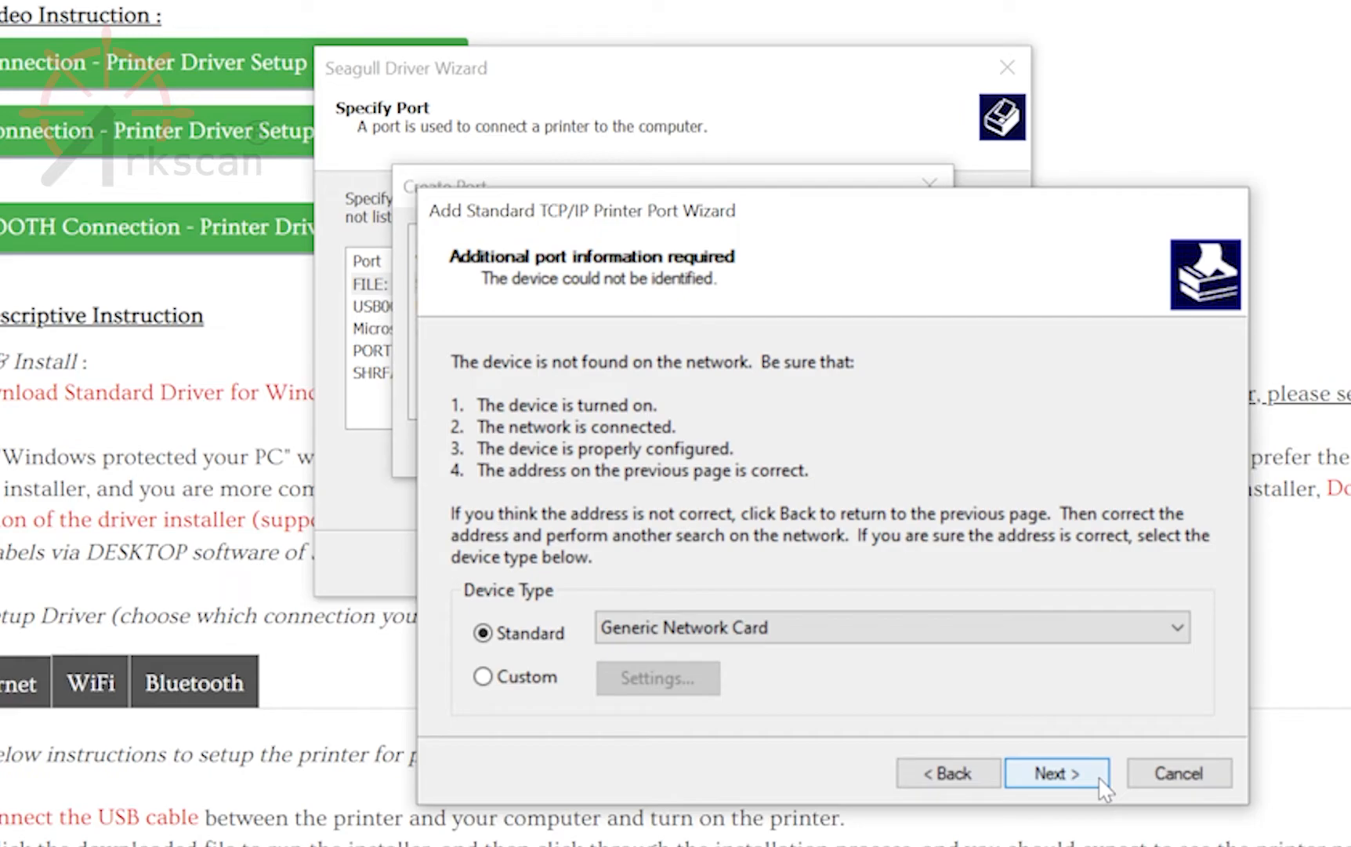
pyautogui.click(1098, 776)
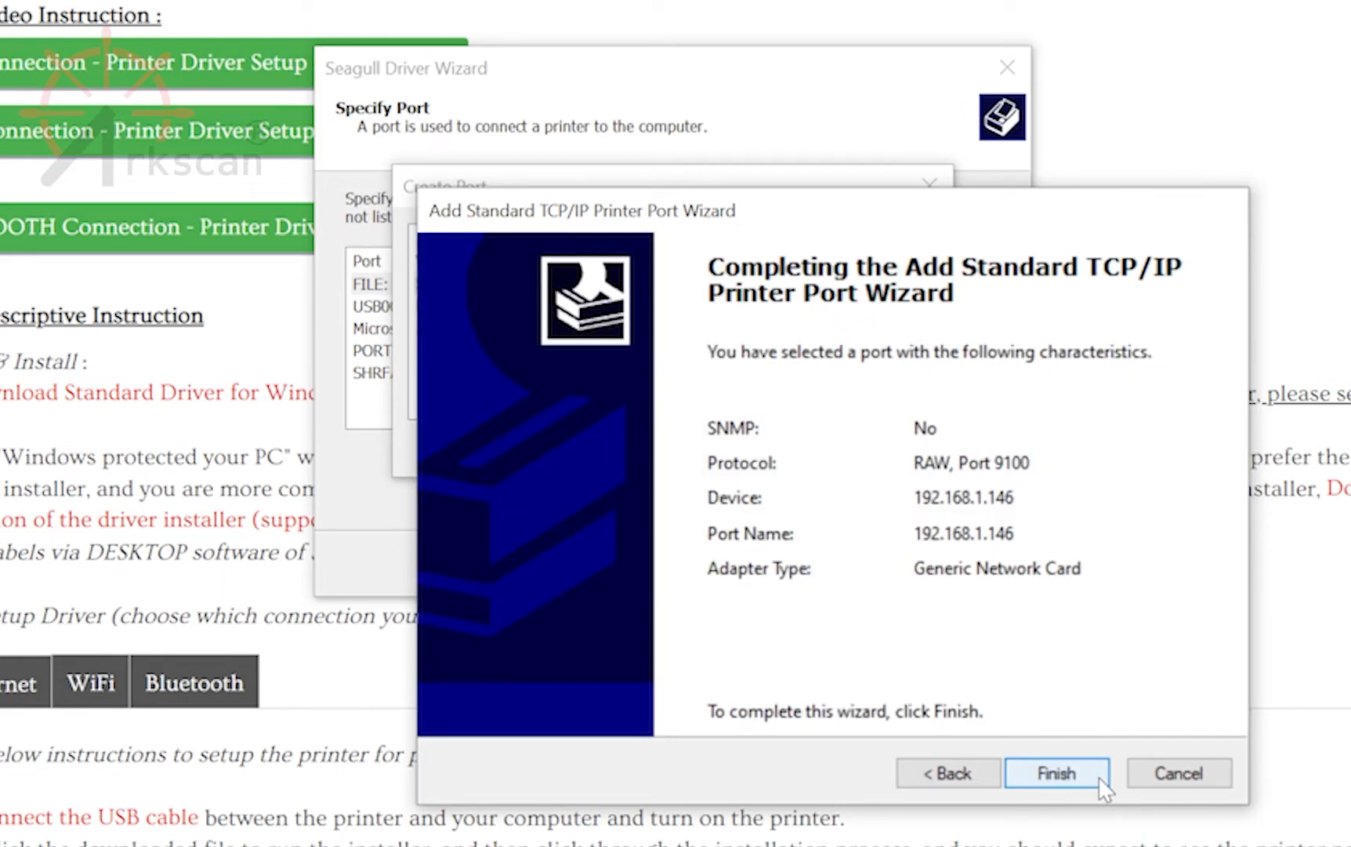
pyautogui.click(1057, 773)
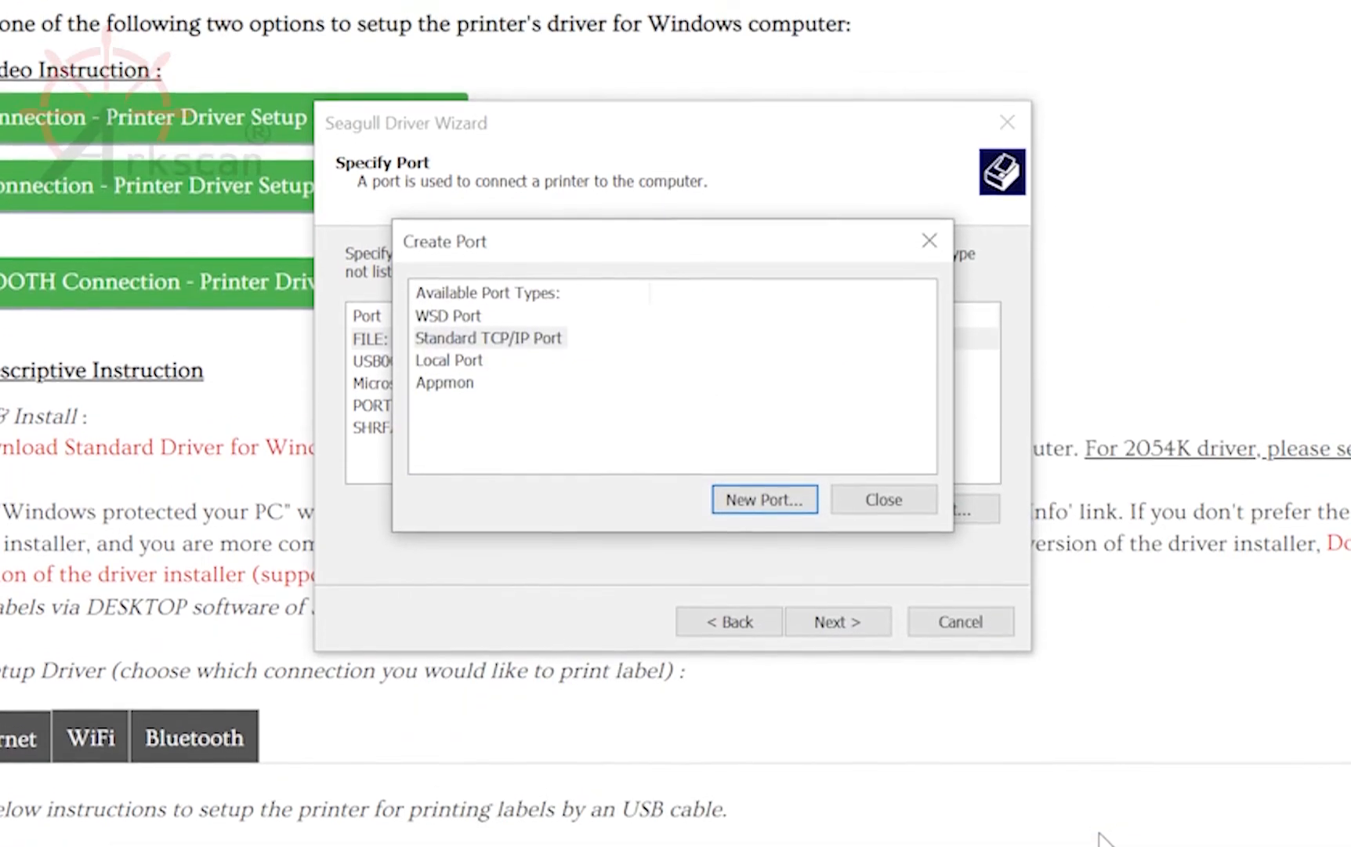
pyautogui.click(900, 530)
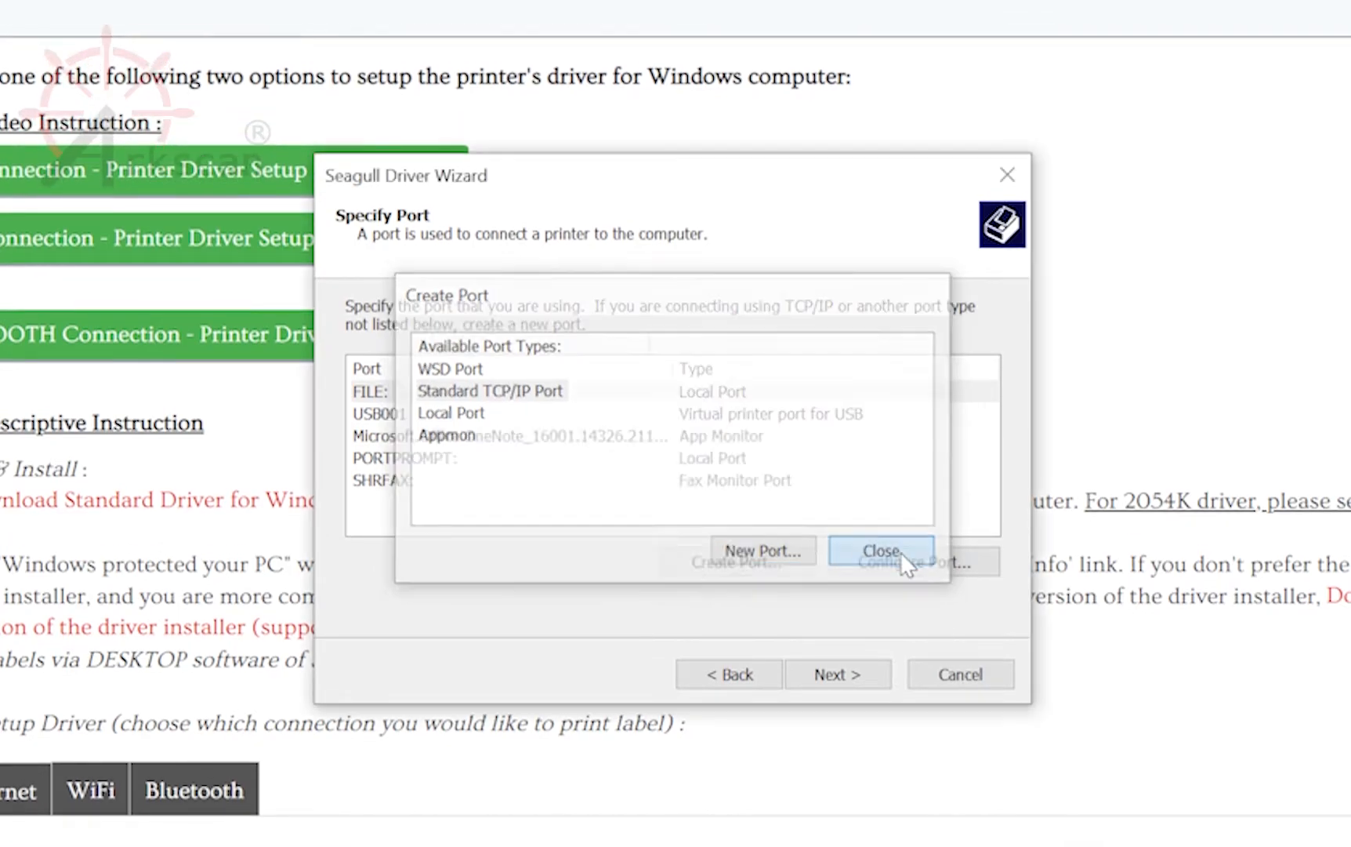
# Assign the 192.168.1.146 port, name the printer Arkscan 2054K, and complete the driver installation
pyautogui.click(913, 437)
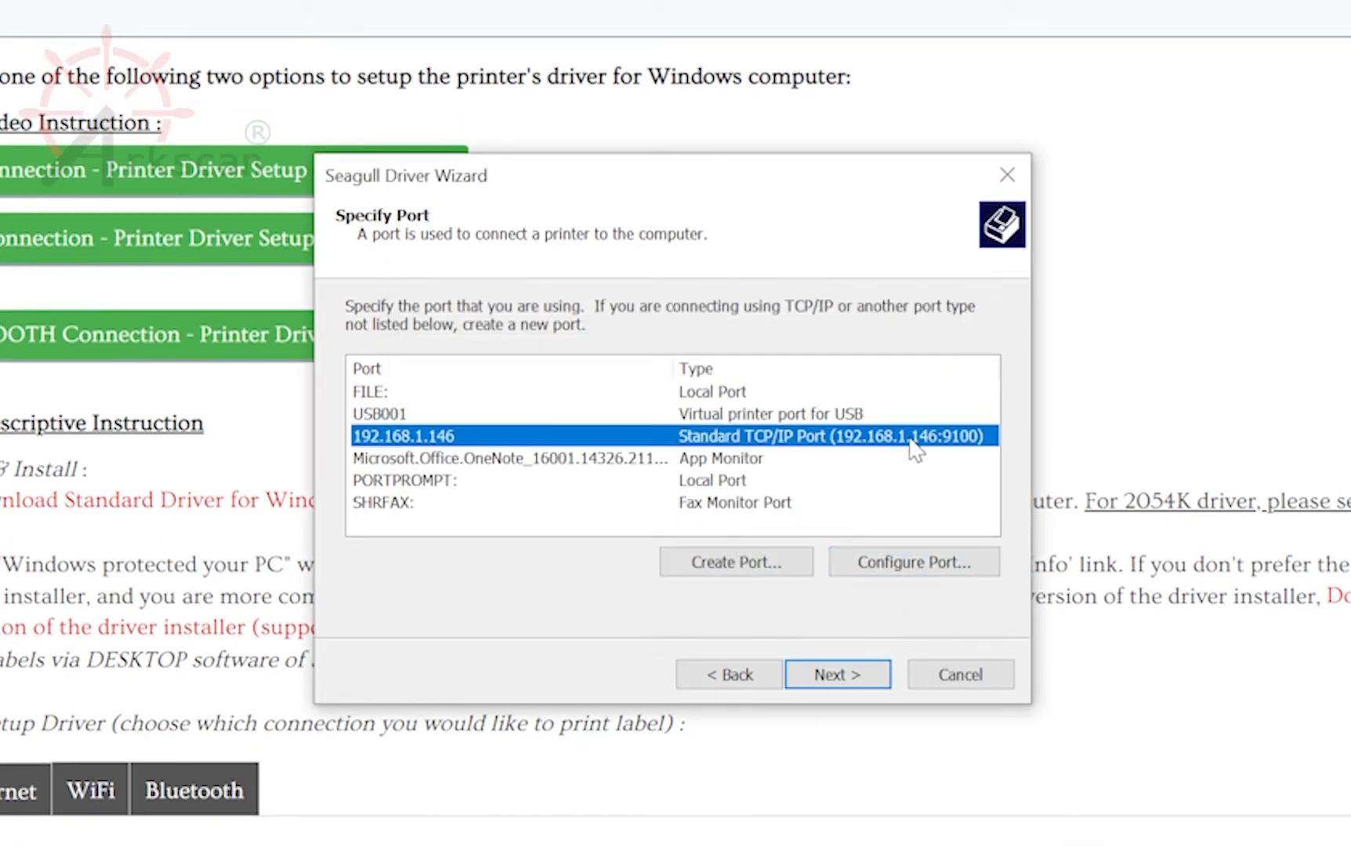
pyautogui.click(853, 676)
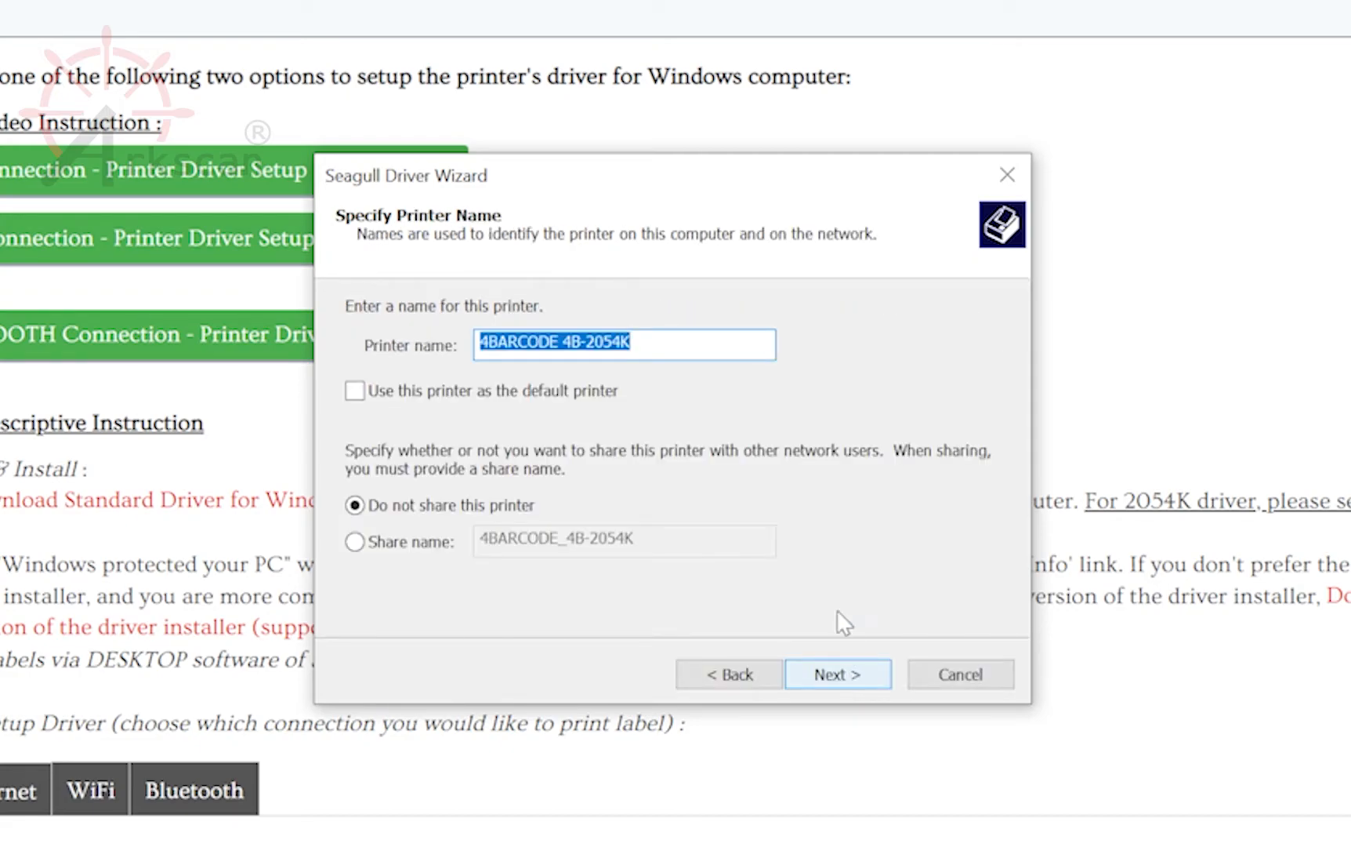
pyautogui.write('Ar')
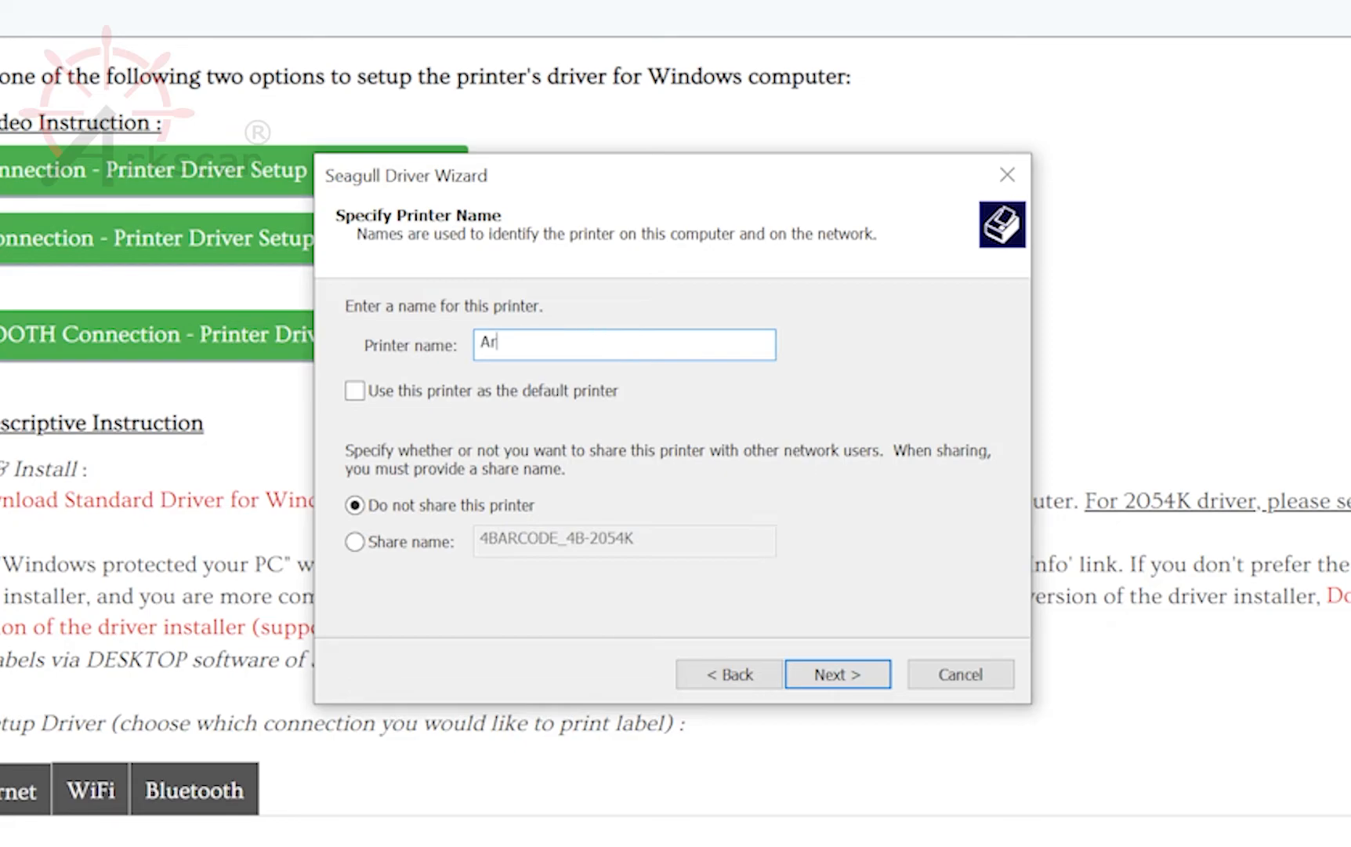
pyautogui.write('kscan 2054K')
pyautogui.click(854, 690)
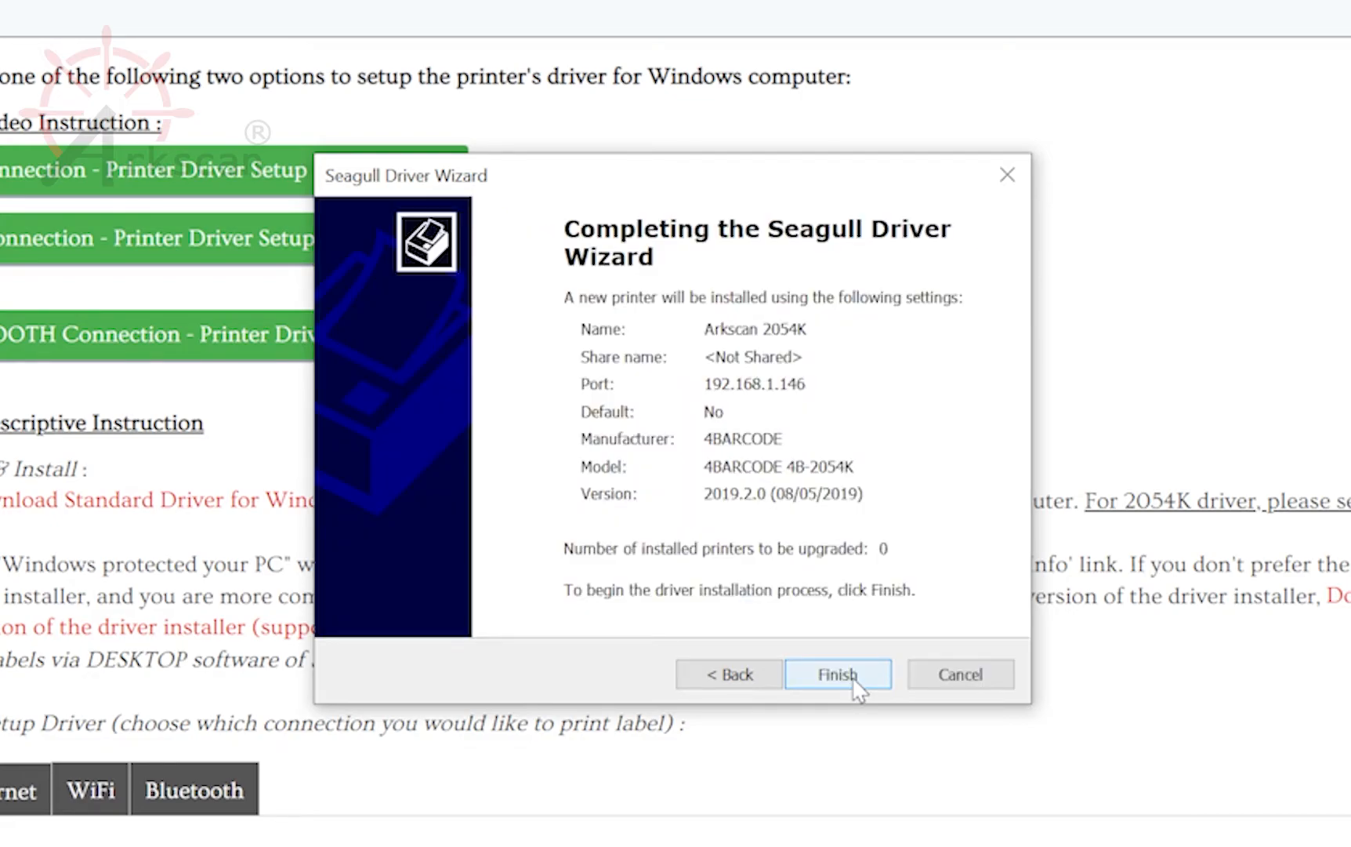
pyautogui.click(853, 679)
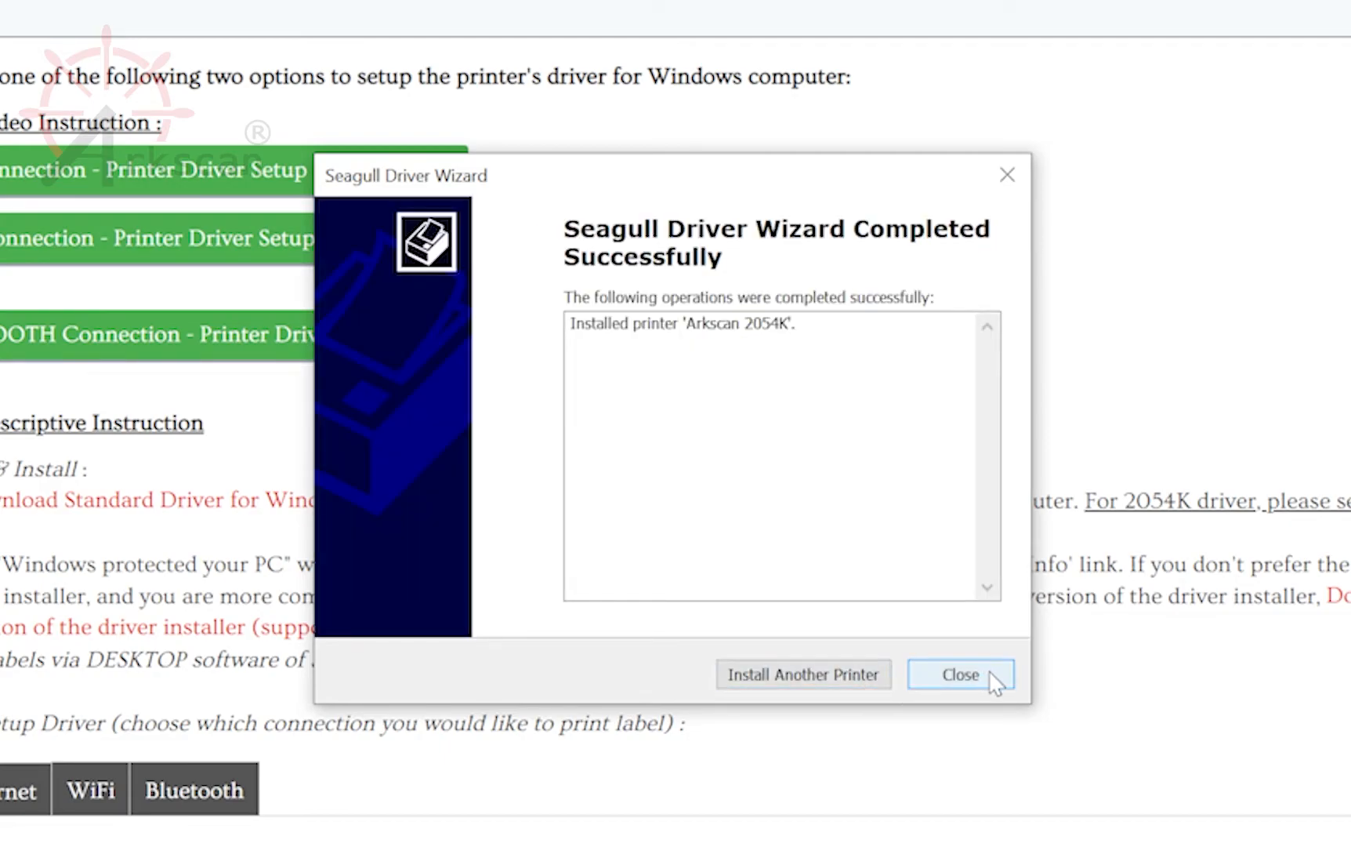
pyautogui.click(961, 675)
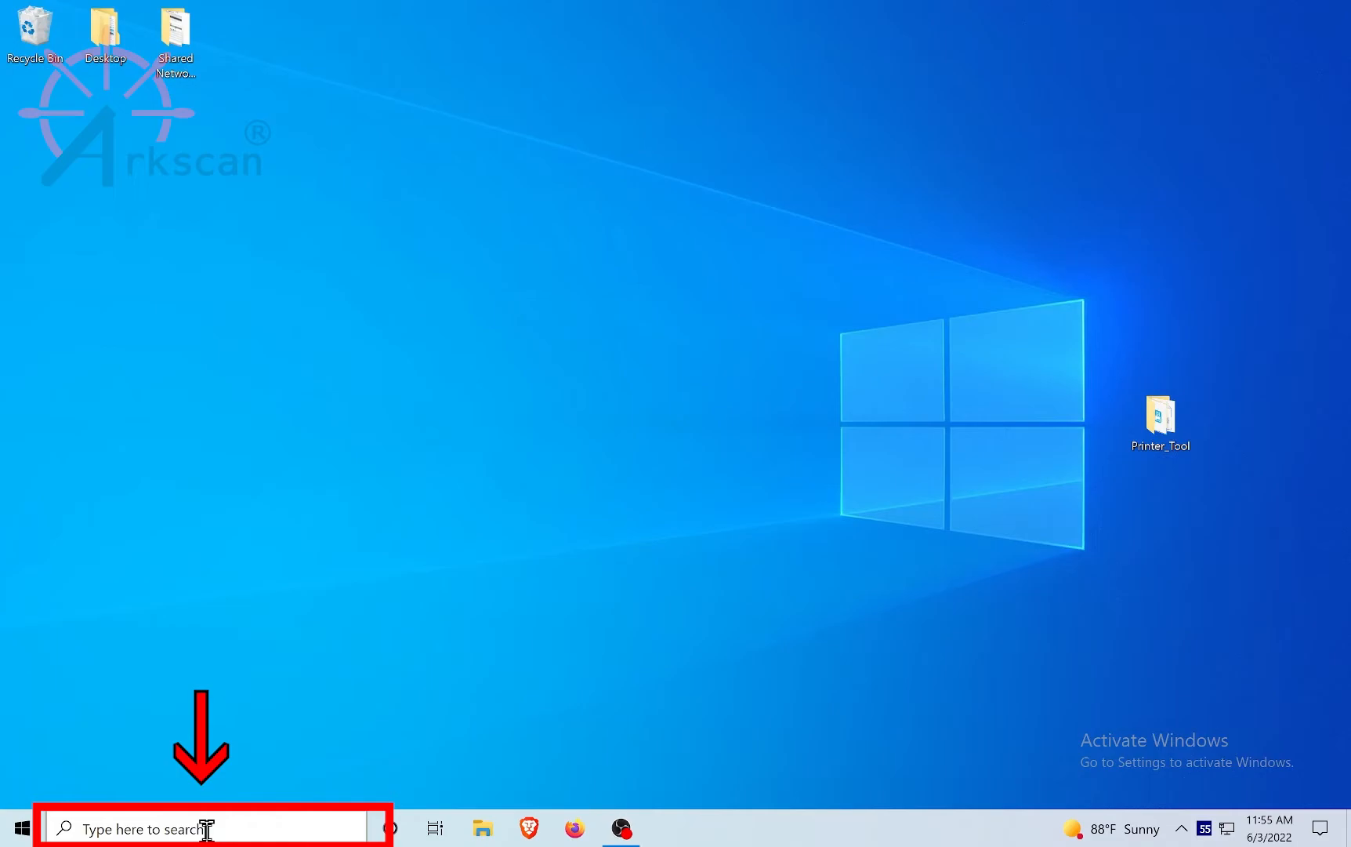
# Search Windows for printers and open the Printers & scanners settings
pyautogui.click(206, 829)
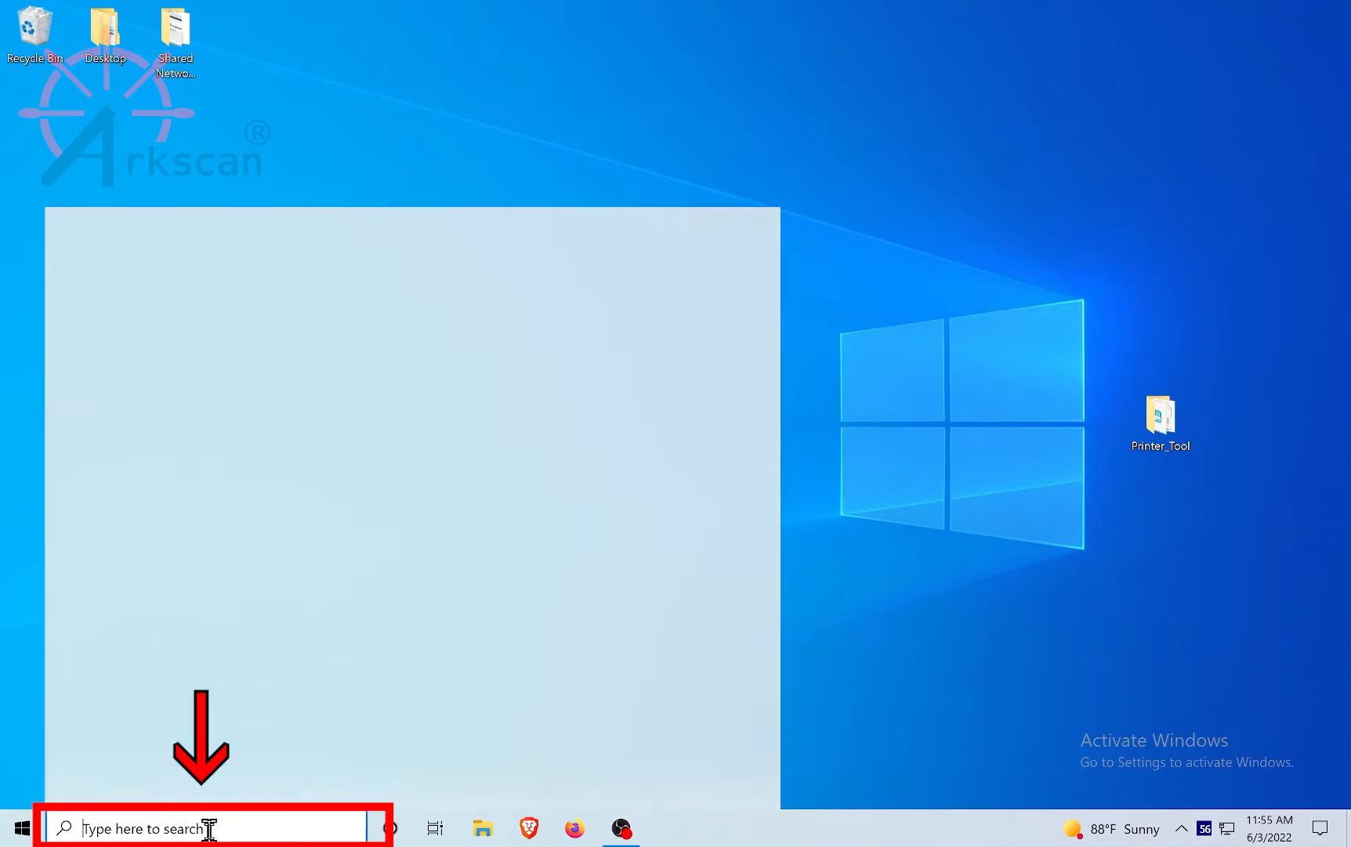
pyautogui.write('p')
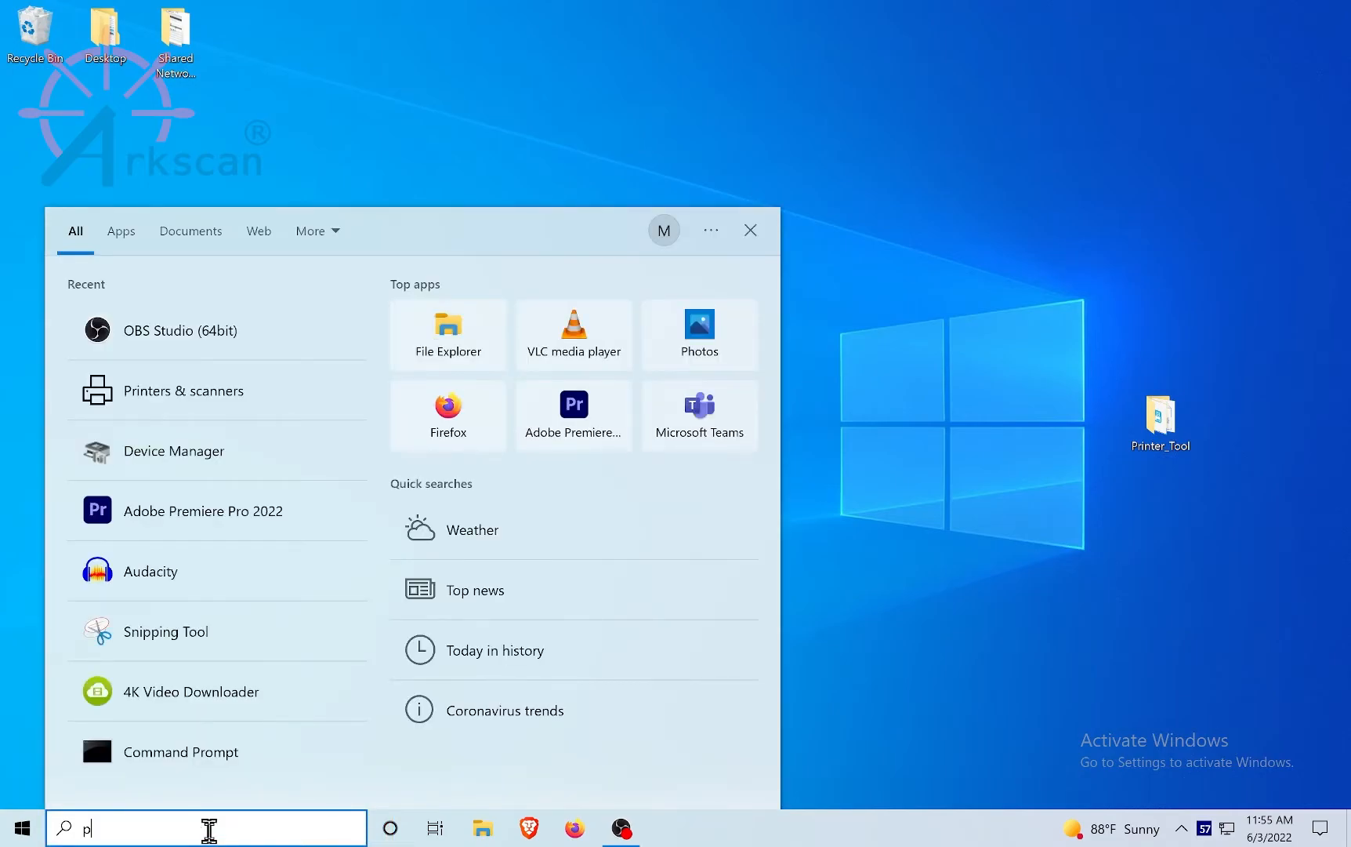
pyautogui.write('rinters')
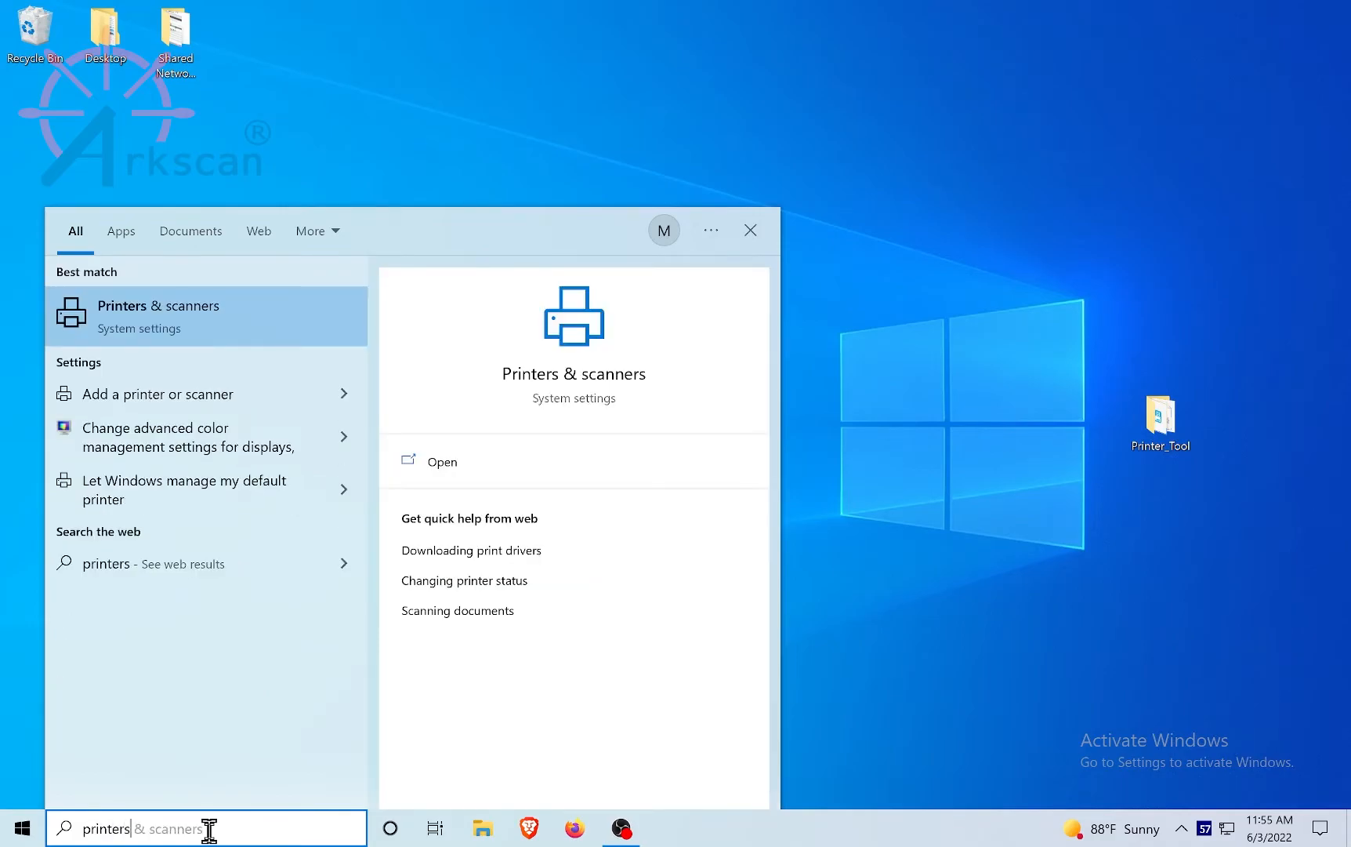
pyautogui.click(249, 329)
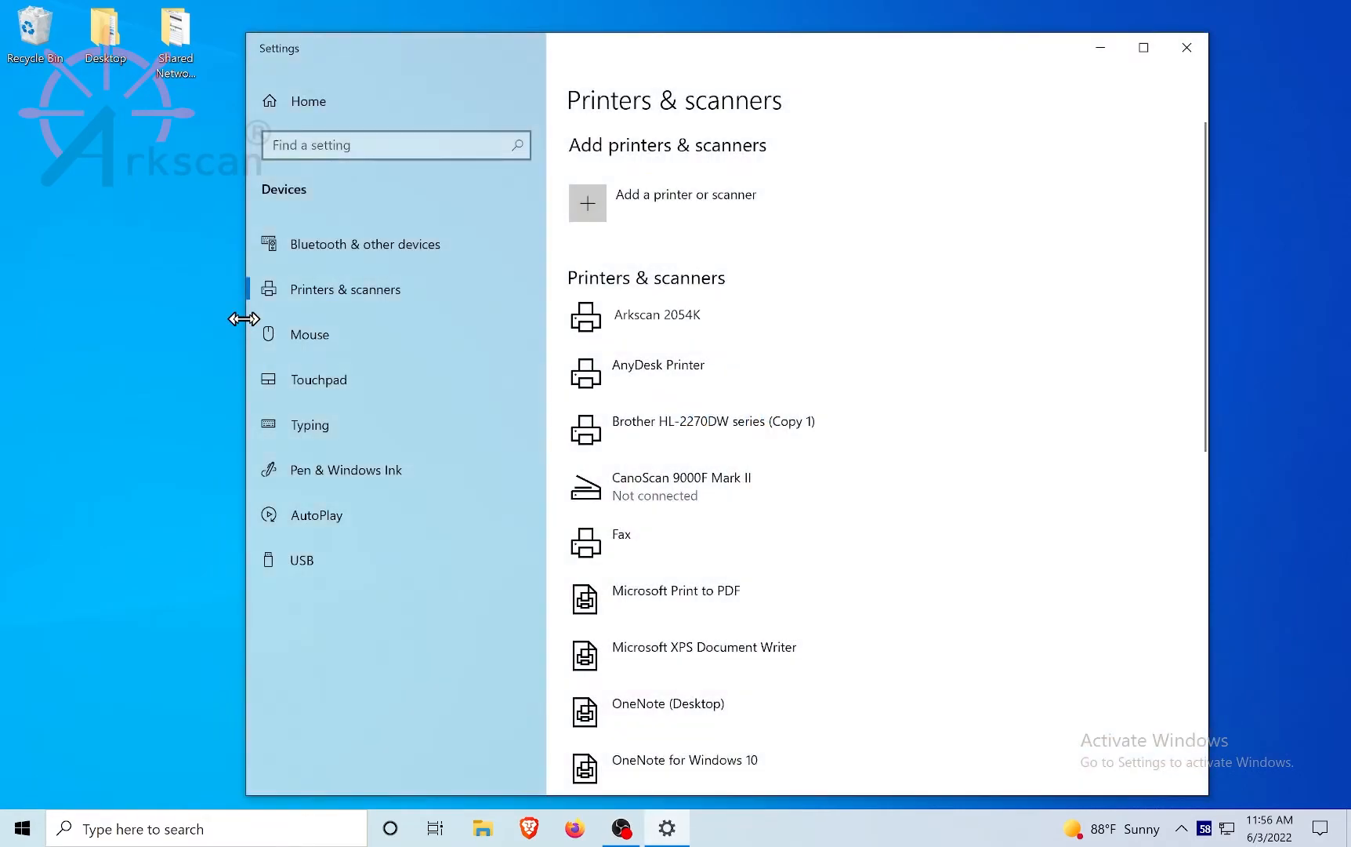
# Open the printing preferences of the Arkscan 2054K printer from its management page
pyautogui.click(721, 333)
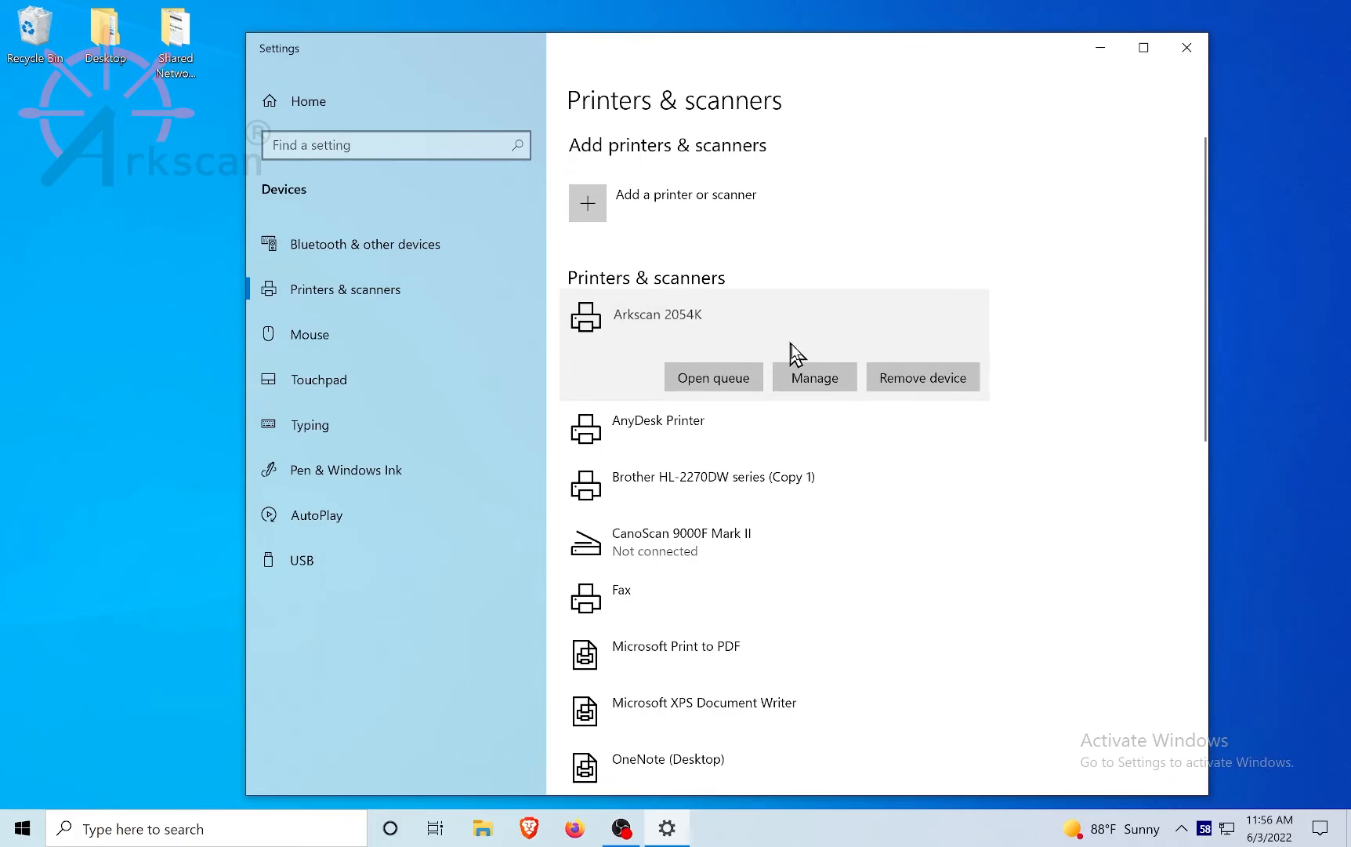
pyautogui.click(810, 378)
pyautogui.click(343, 395)
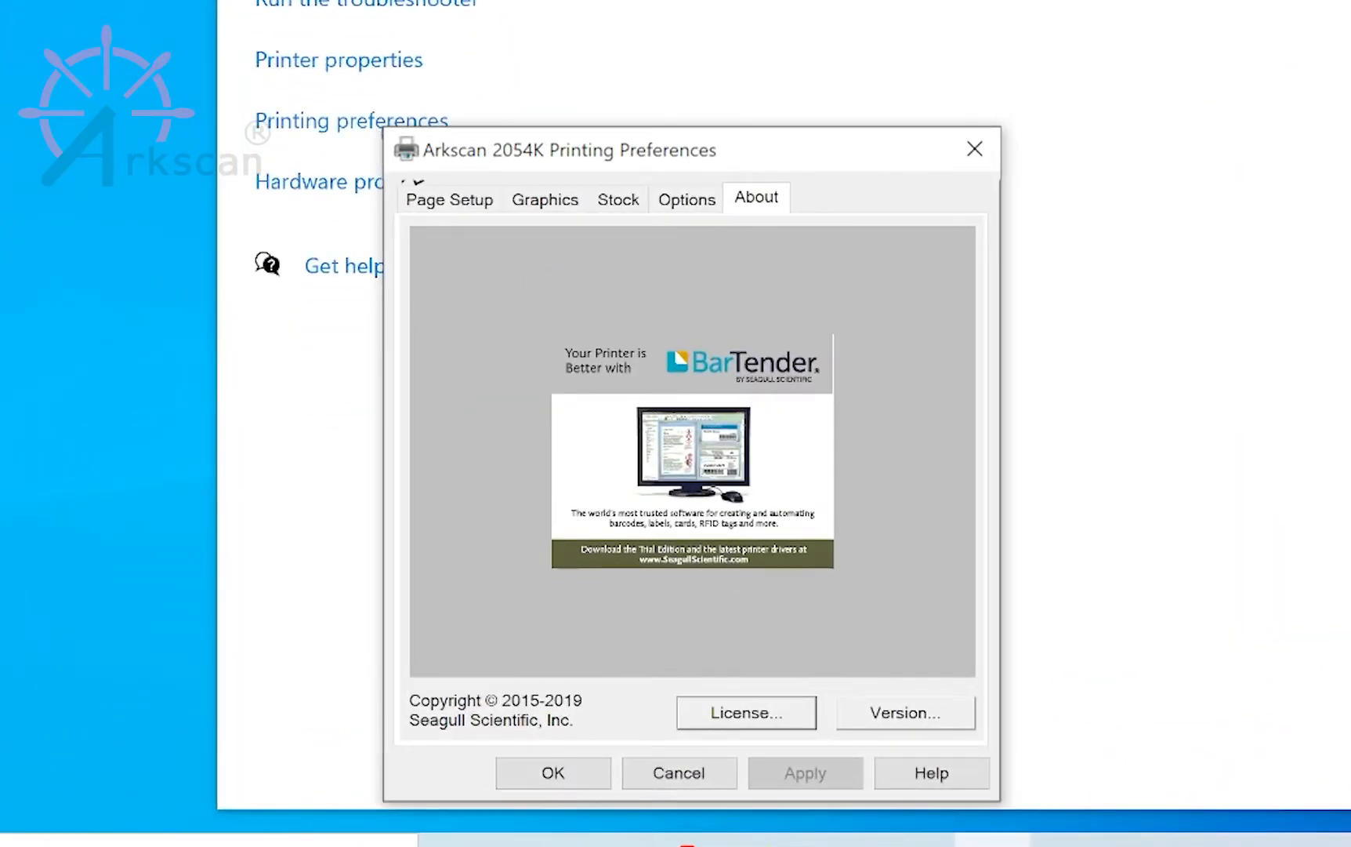
# Enable Disable User-Defined Page Size in the page setup's advanced driver options and apply it
pyautogui.click(470, 201)
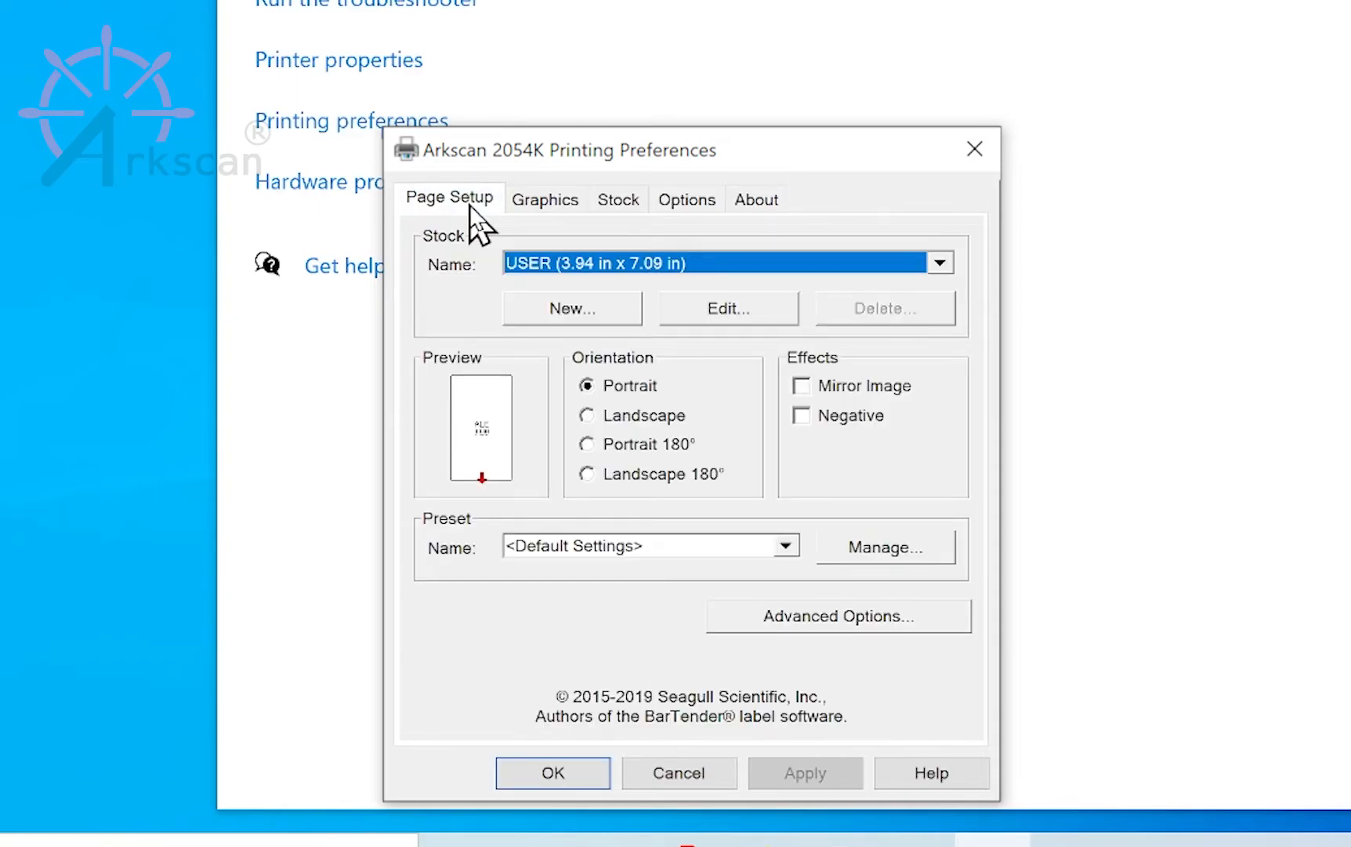
pyautogui.click(816, 623)
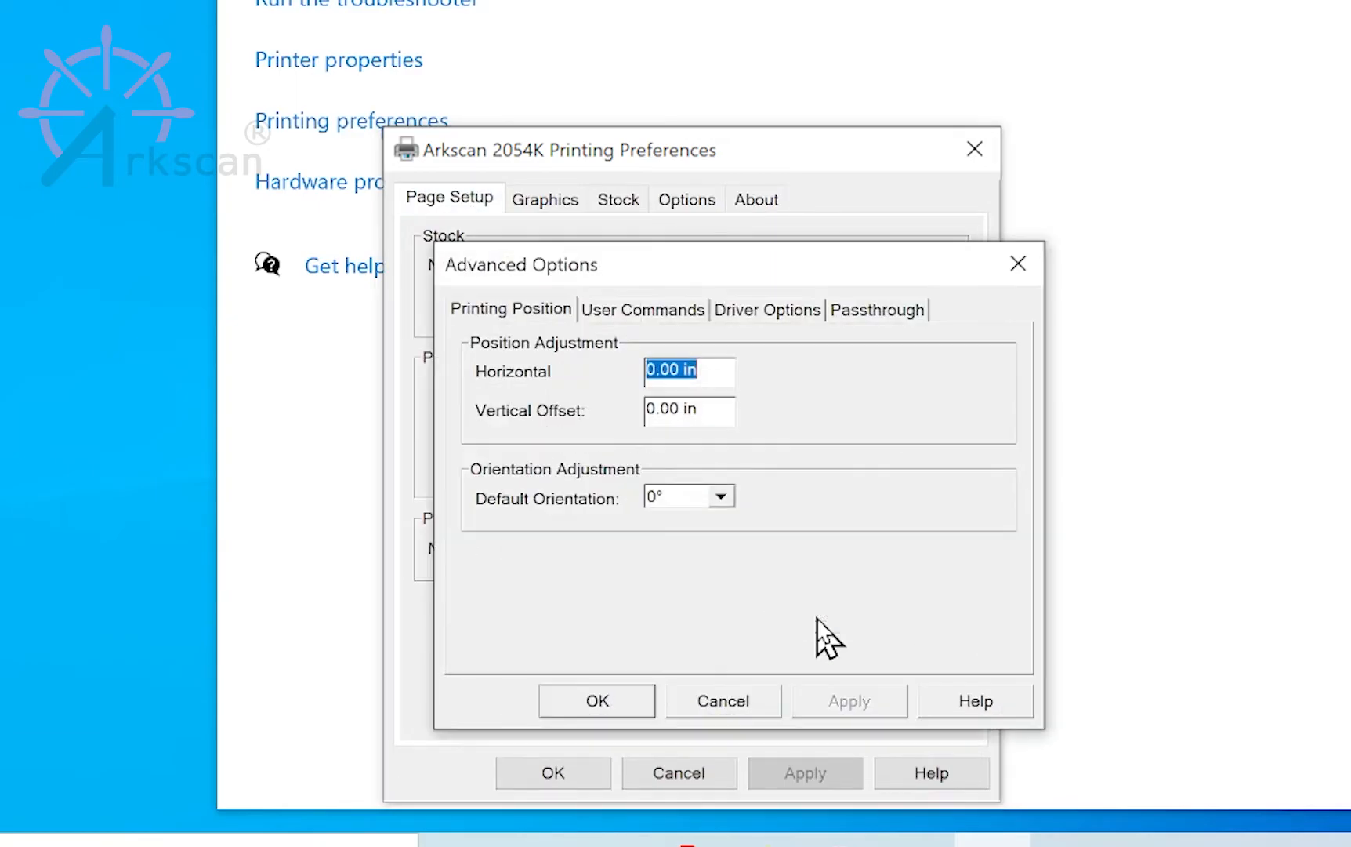
pyautogui.click(802, 307)
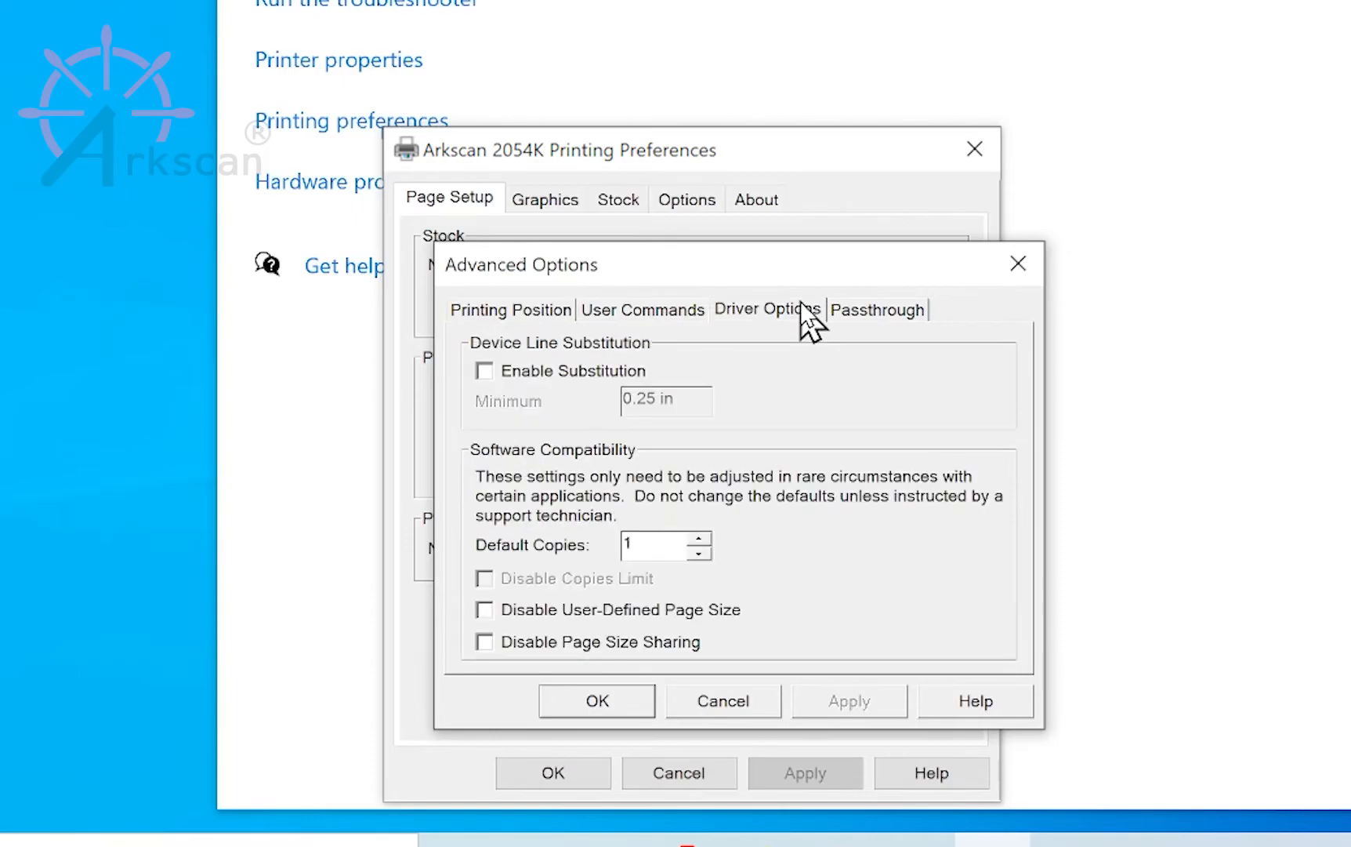
pyautogui.click(486, 610)
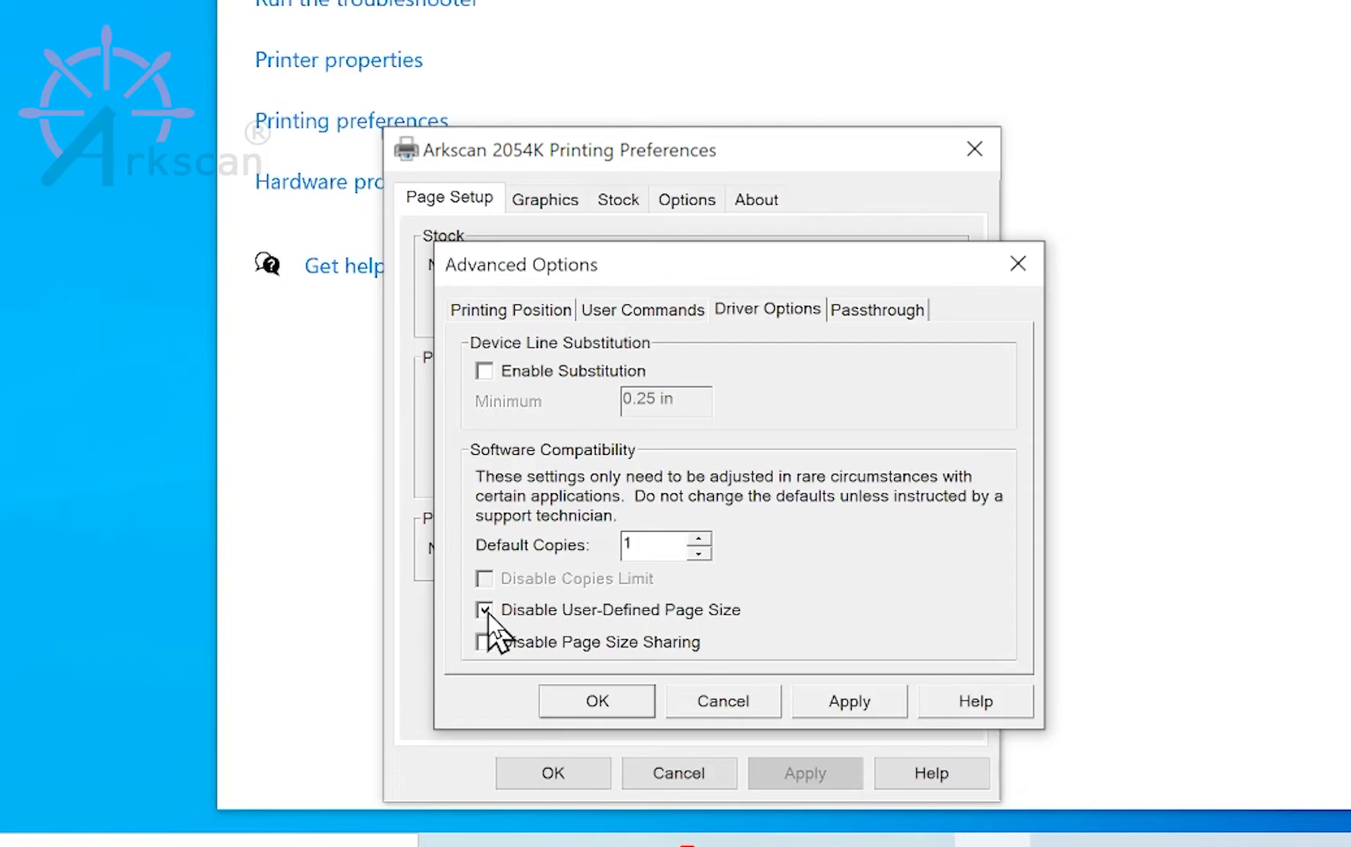
pyautogui.click(850, 701)
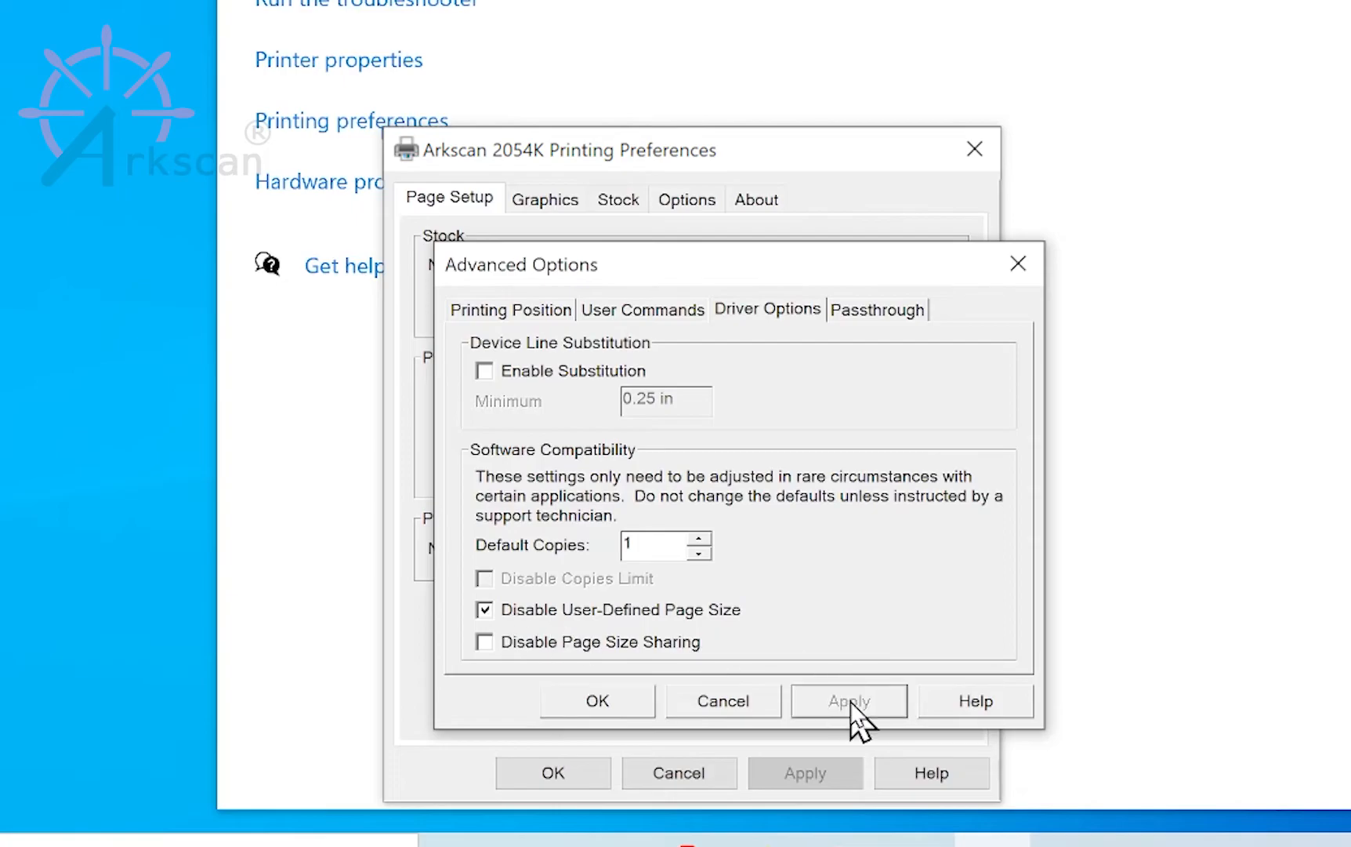
pyautogui.click(623, 705)
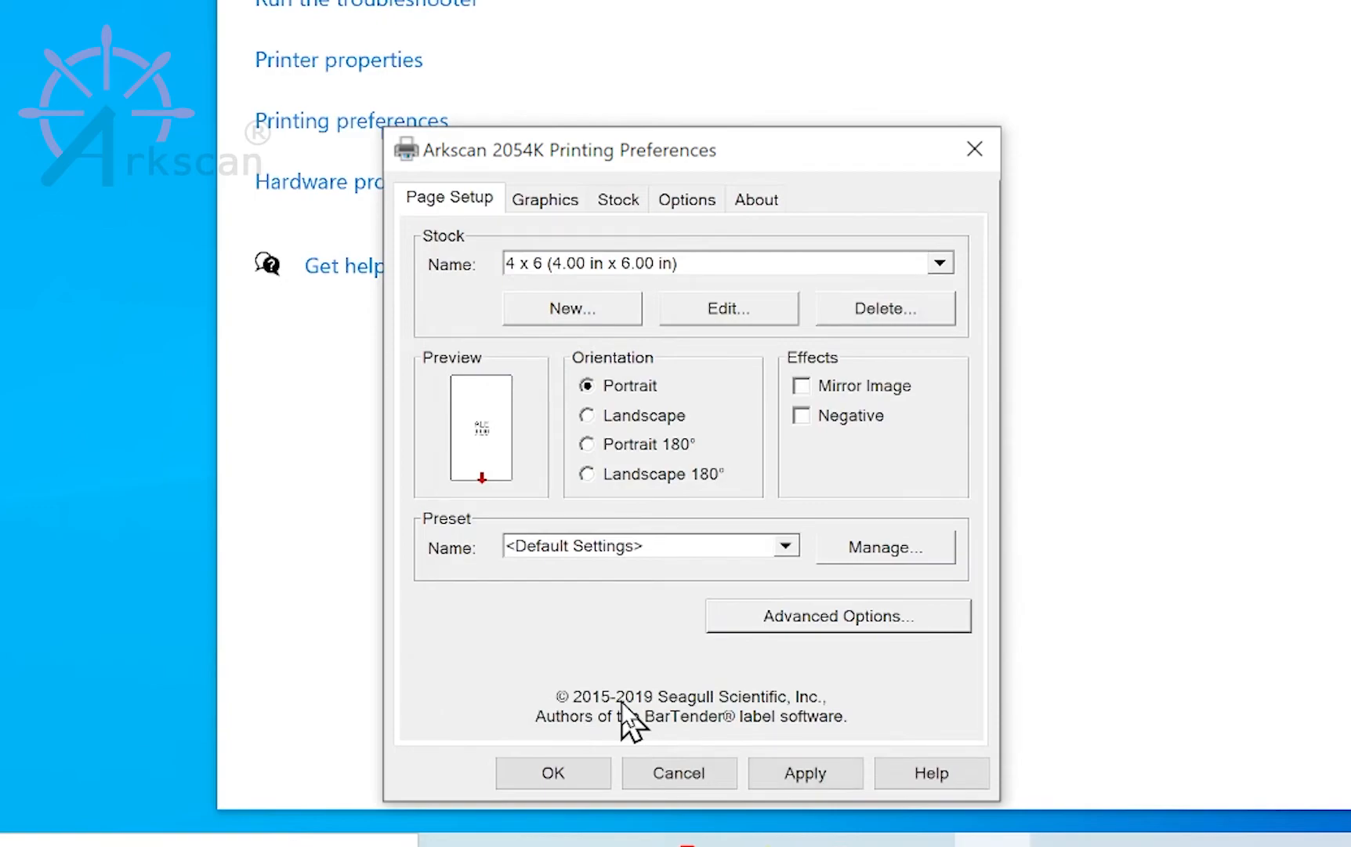
# Set the label stock to 4 x 6 (4.00 in x 6.00 in) and save the printing preferences
pyautogui.click(660, 265)
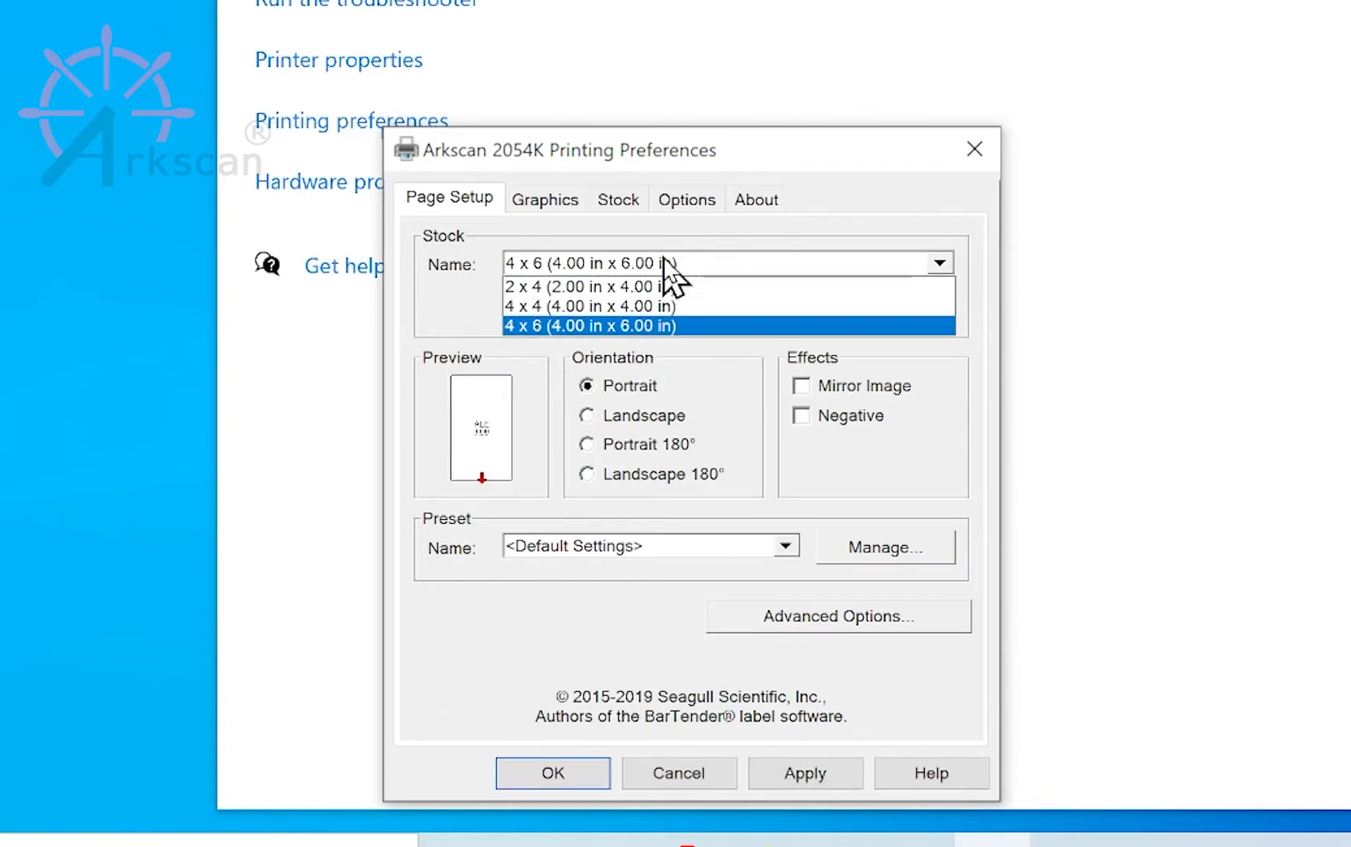
pyautogui.click(611, 326)
pyautogui.click(807, 774)
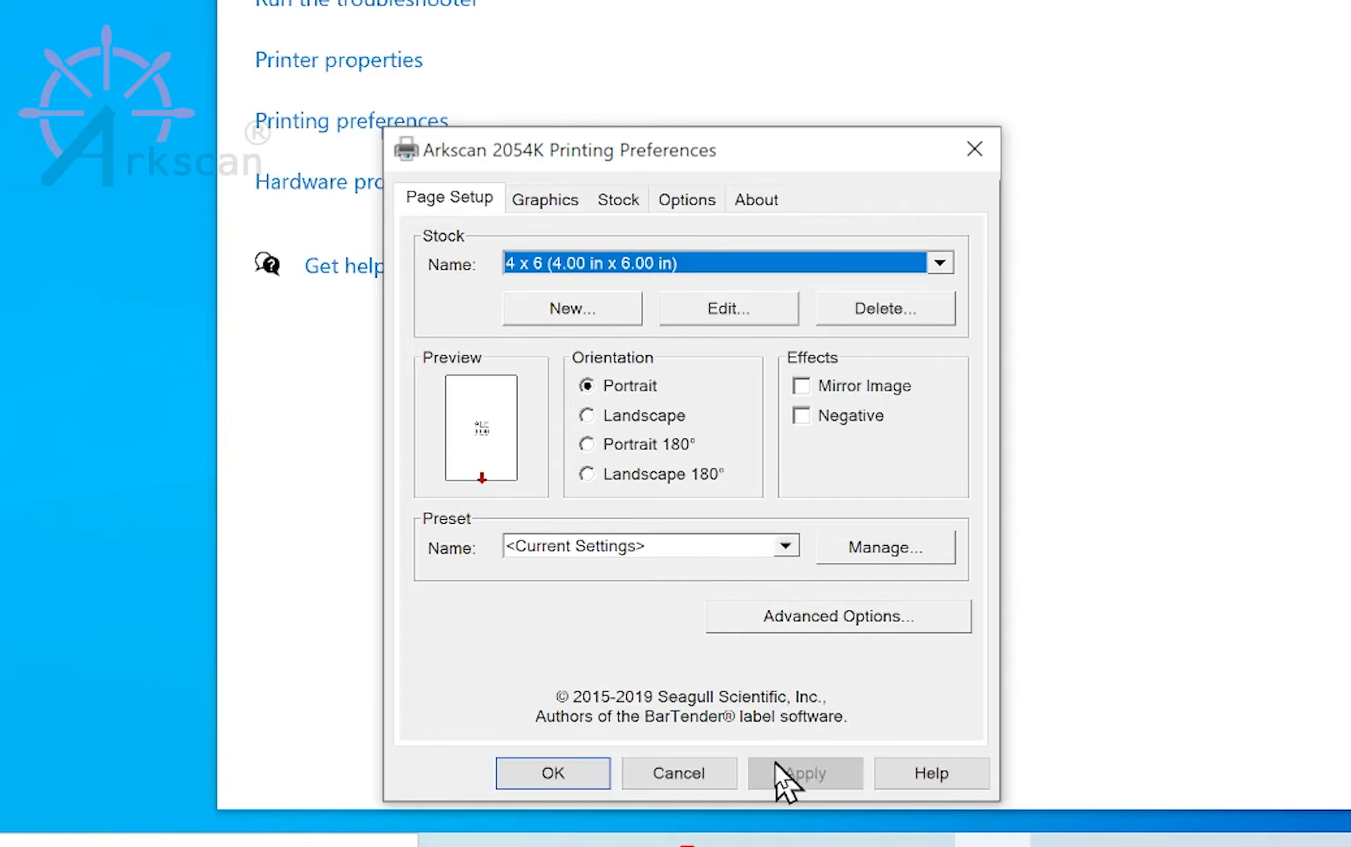
pyautogui.click(571, 775)
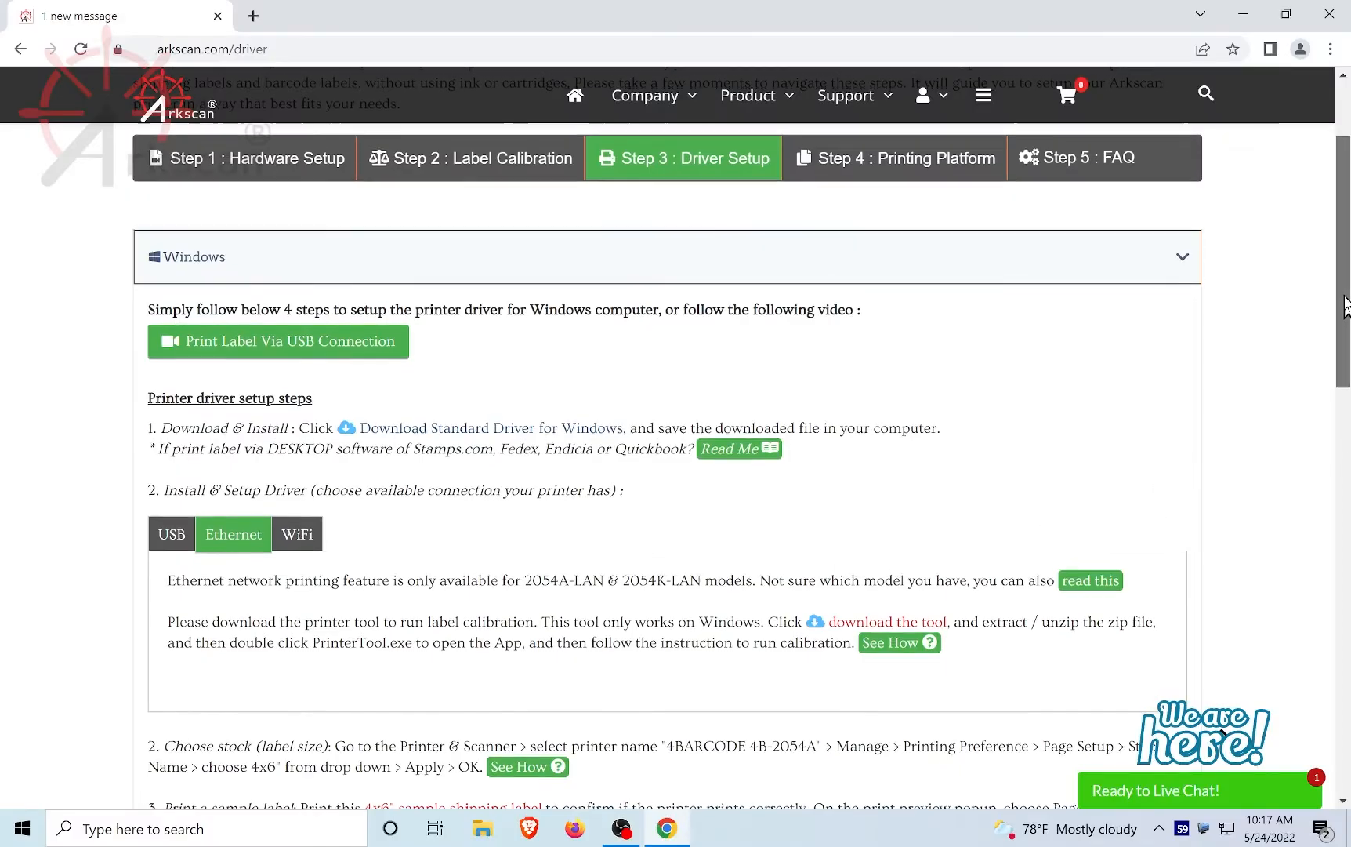
# Switch to Chrome and open the 4x6" sample shipping label from the Arkscan driver setup page
pyautogui.scroll(-2, 1342, 334)
pyautogui.scroll(-3, 1342, 333)
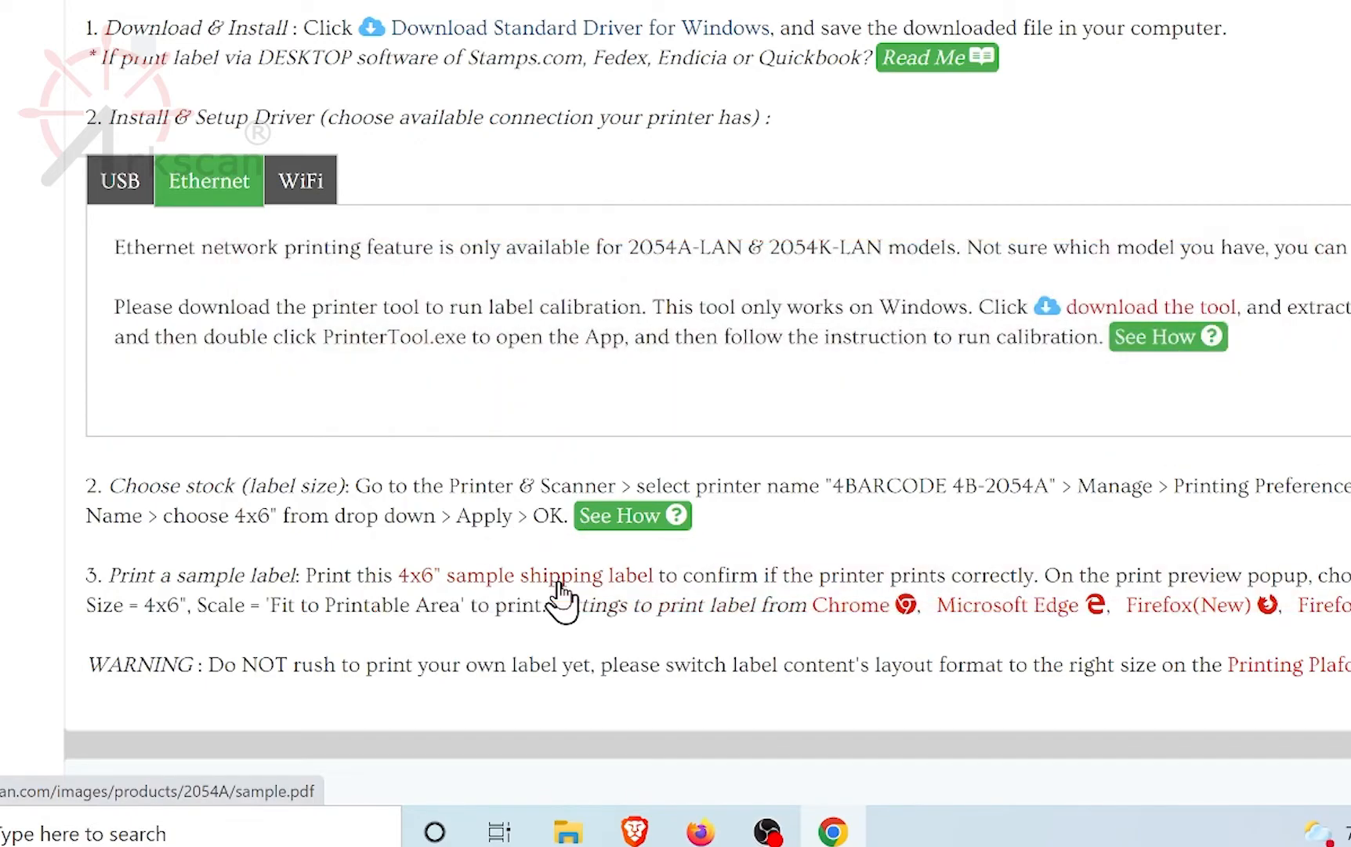
pyautogui.click(559, 584)
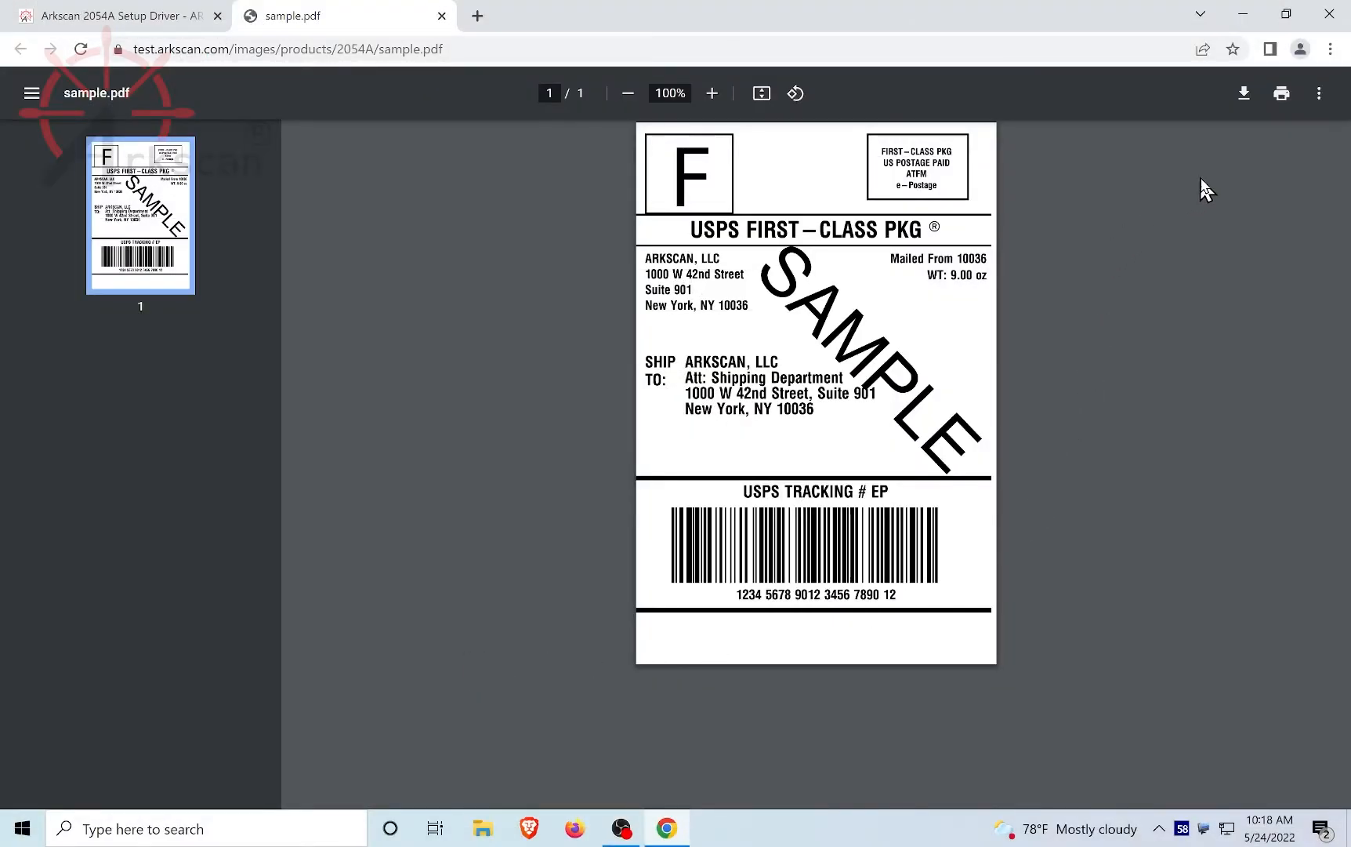
# Start printing sample.pdf and choose Arkscan 2054K as the print destination
pyautogui.click(1282, 93)
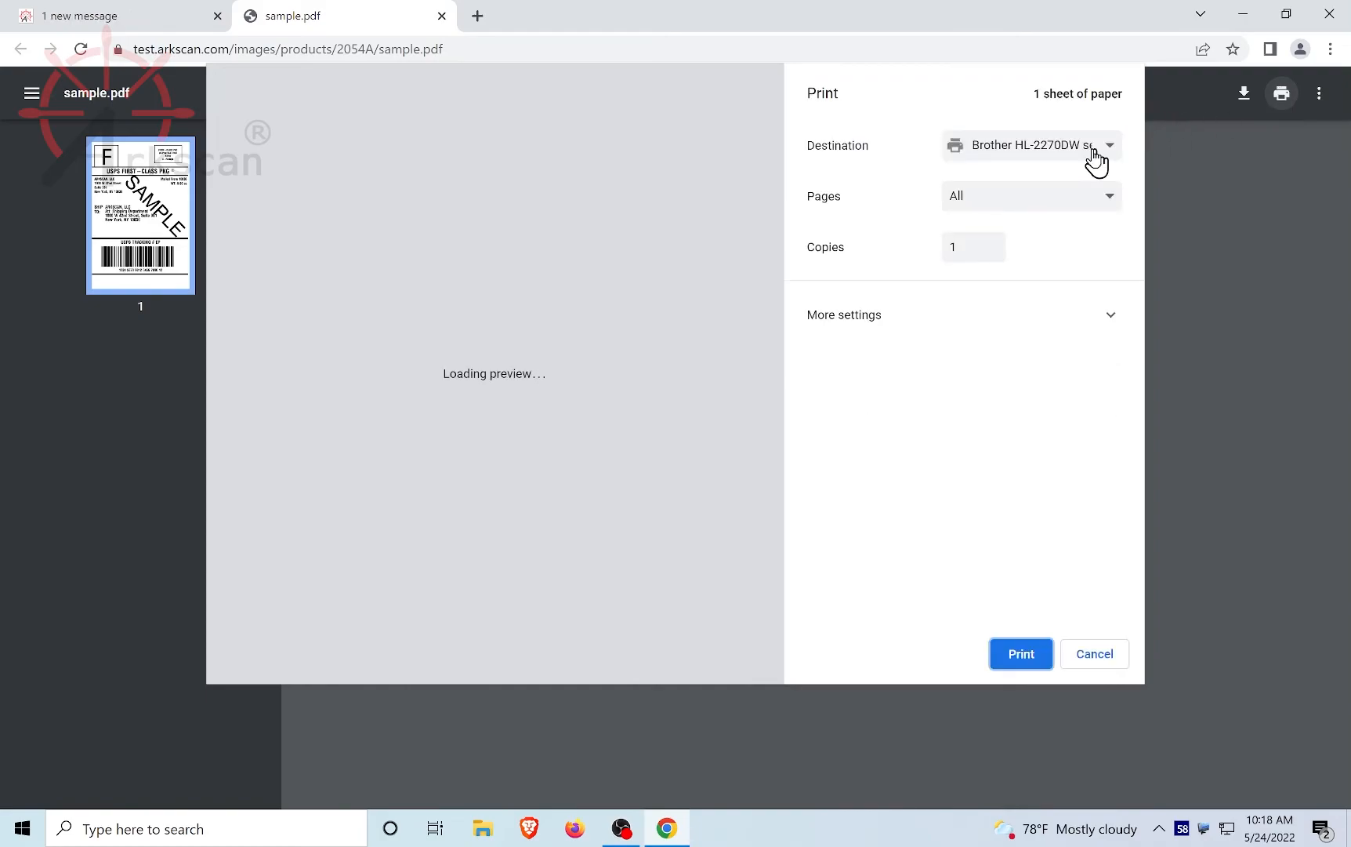
pyautogui.click(1082, 153)
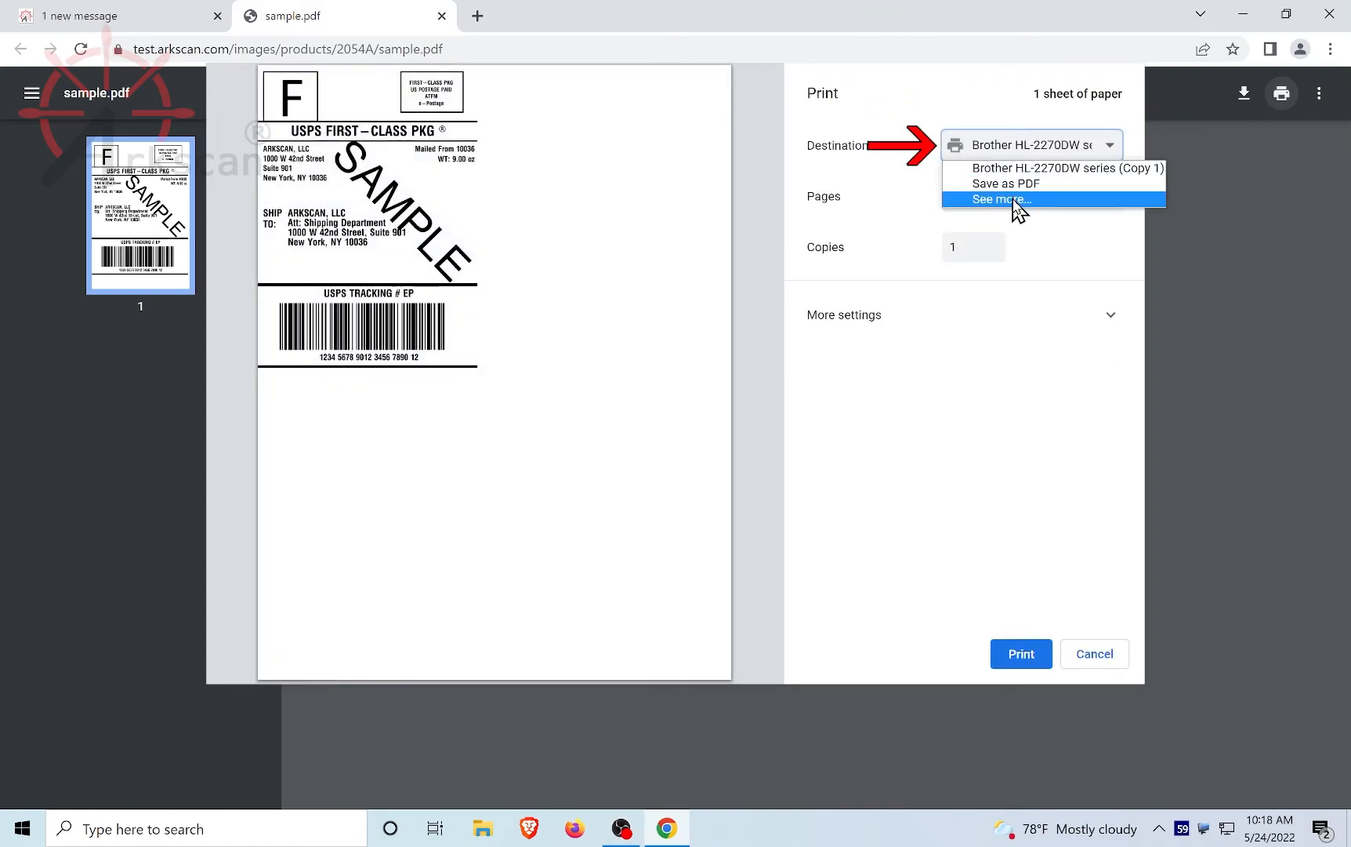
pyautogui.click(1012, 199)
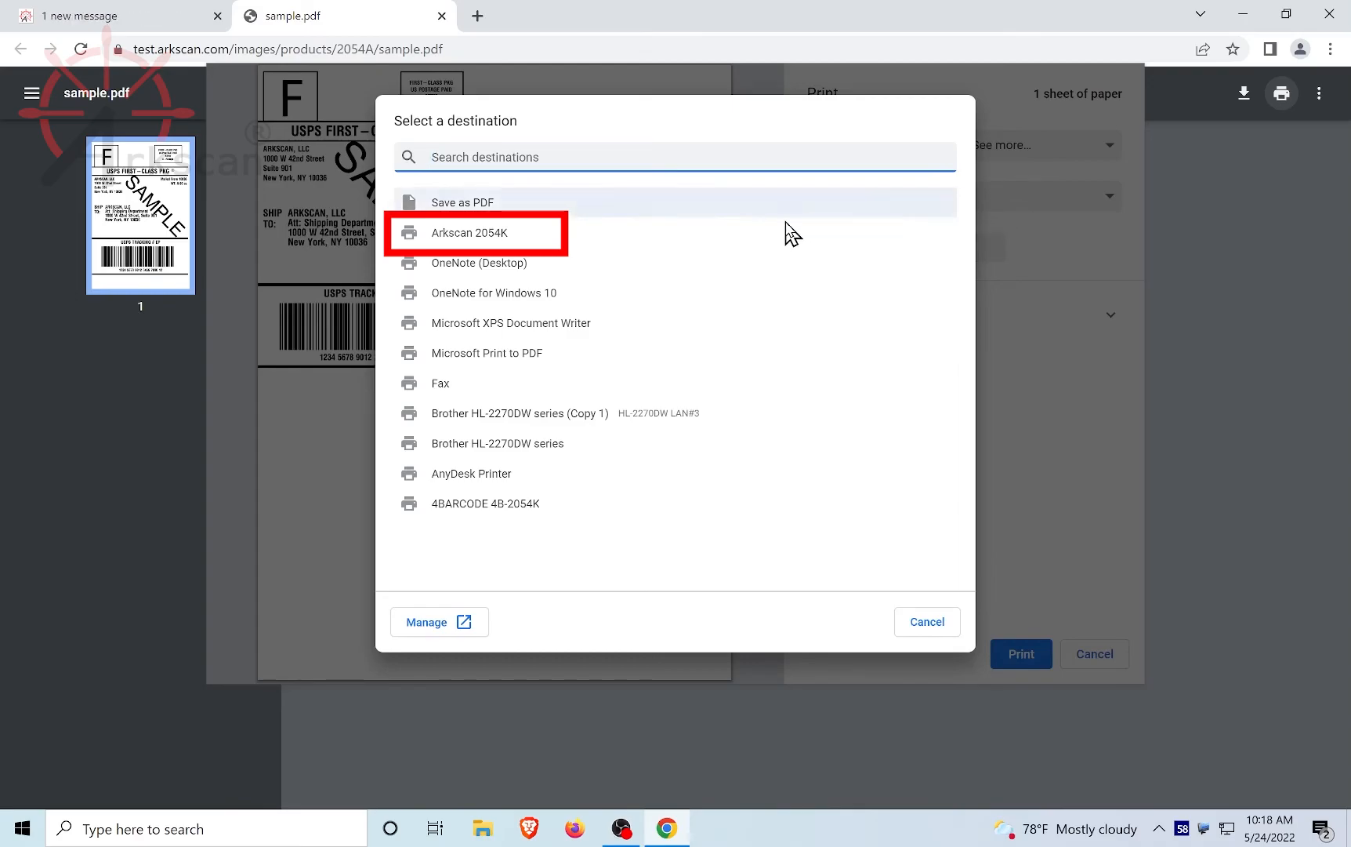
pyautogui.click(504, 234)
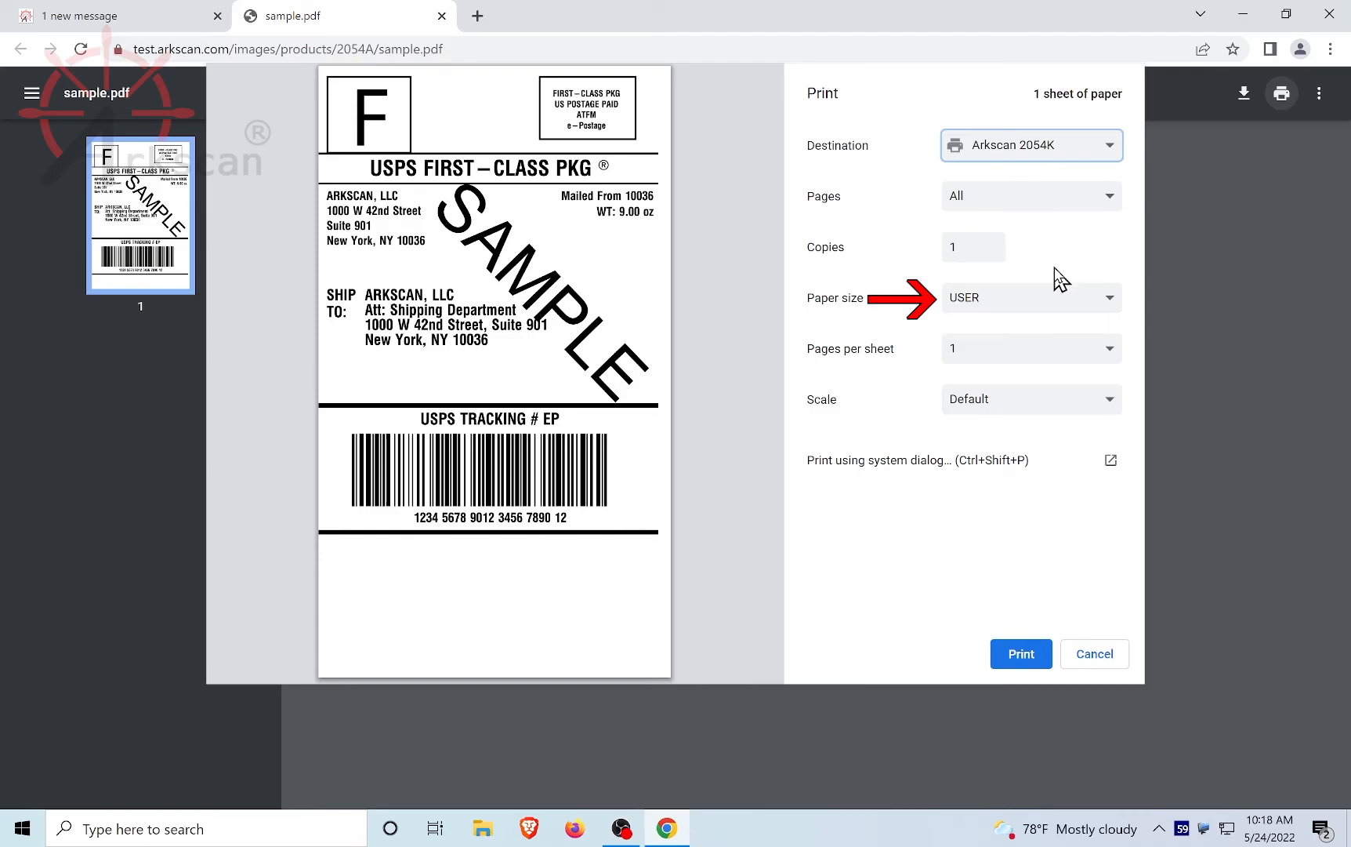
# Set the paper size to 4 x 6 and the scale to Fit to printable area, and print the sample label
pyautogui.click(1049, 304)
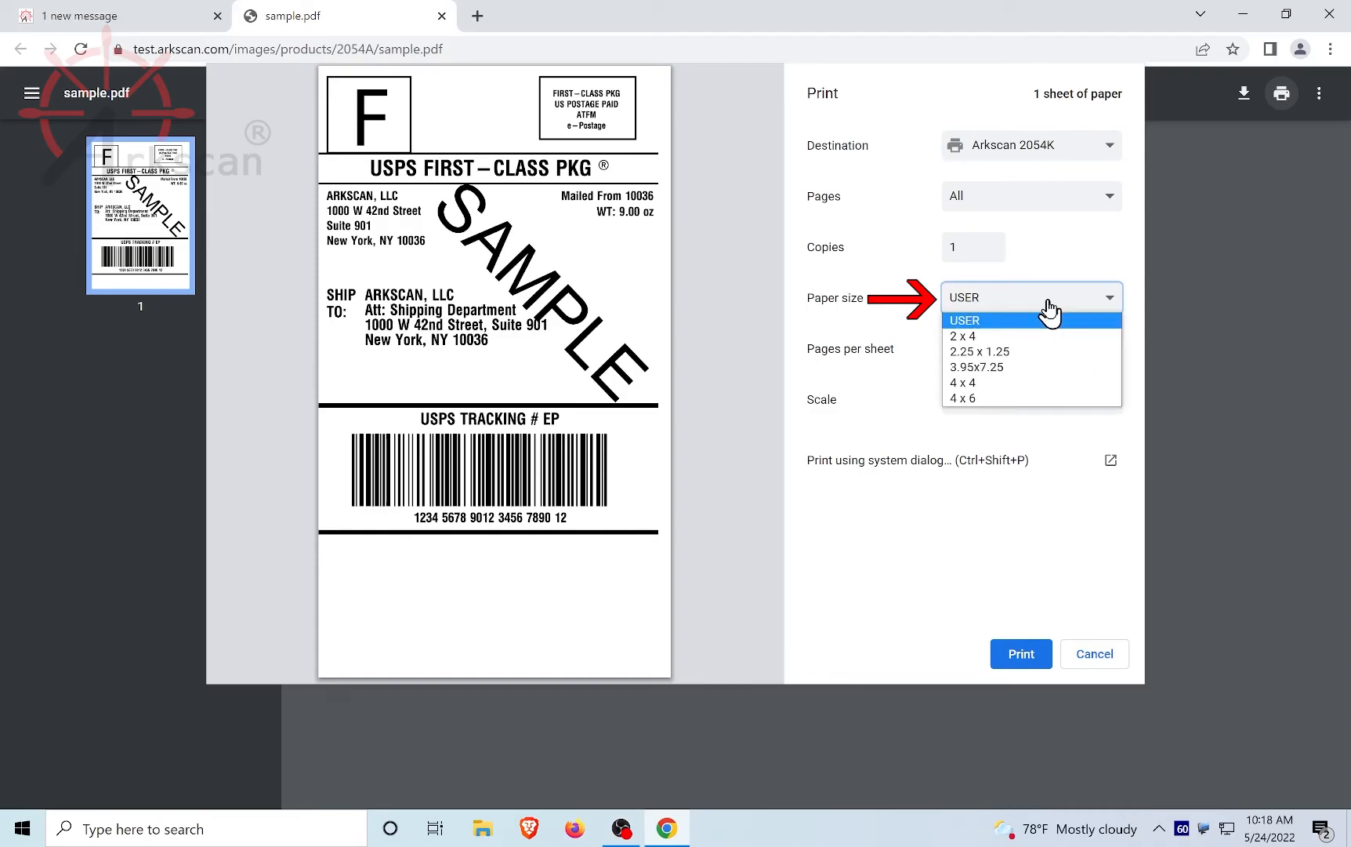
pyautogui.click(978, 398)
pyautogui.click(977, 398)
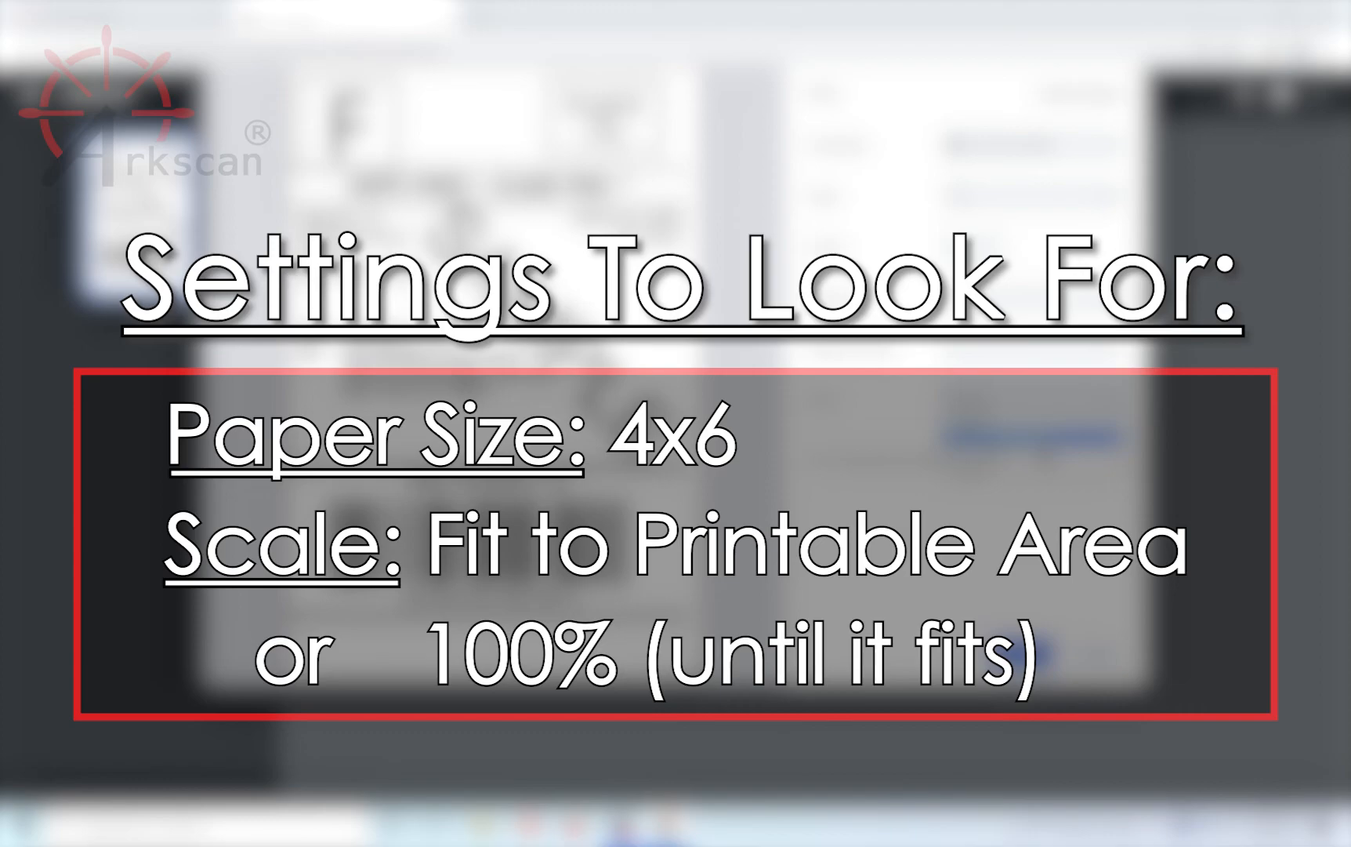
pyautogui.click(1035, 436)
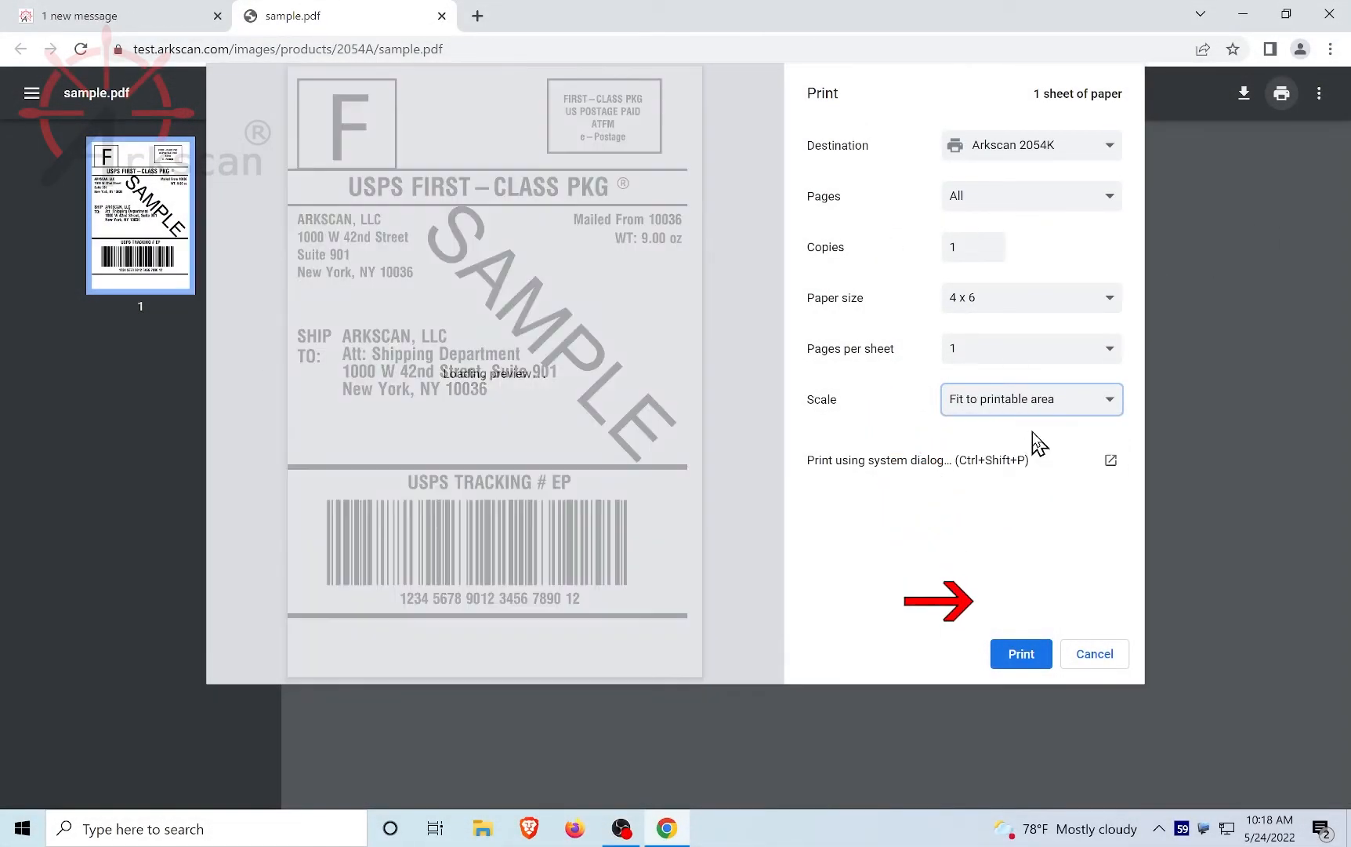
pyautogui.click(1021, 655)
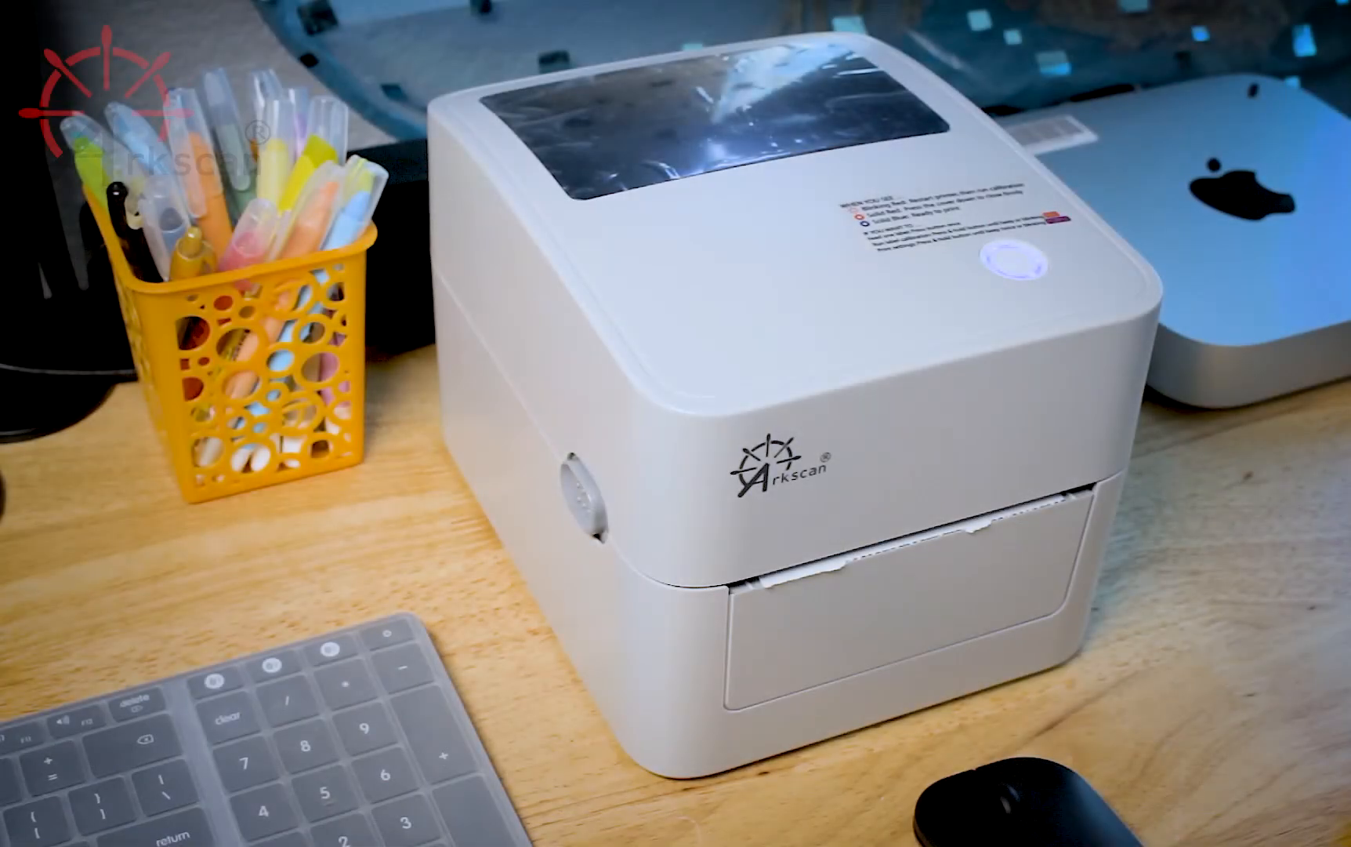